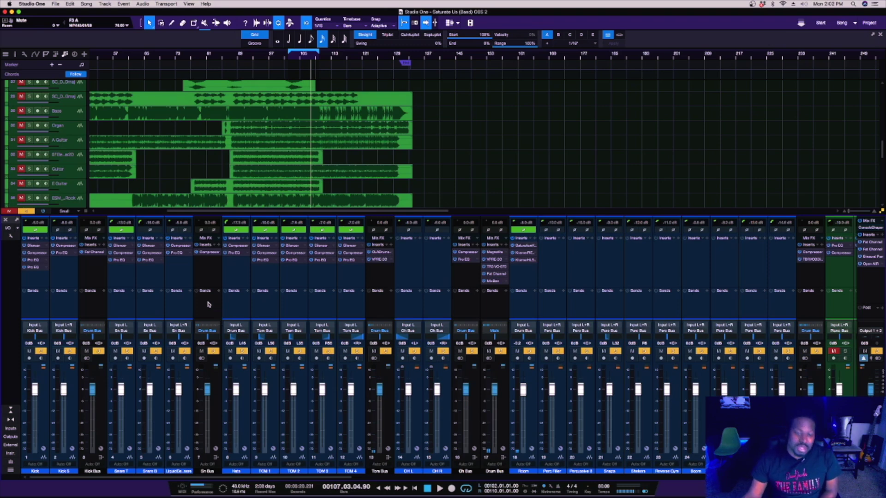
Examine the mixer channels from the drums and percussion through the instruments to the lead and background vocals
{"action": "left_click", "coordinate": [181, 301]}
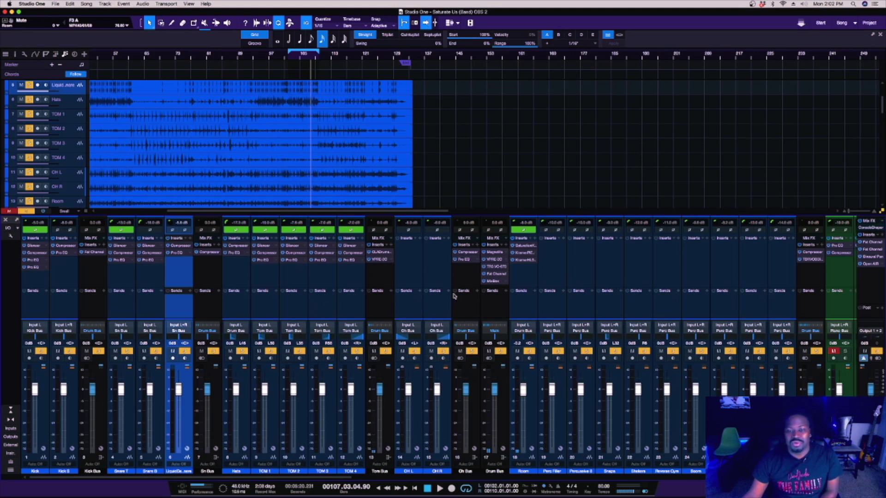
{"action": "left_click", "coordinate": [438, 277]}
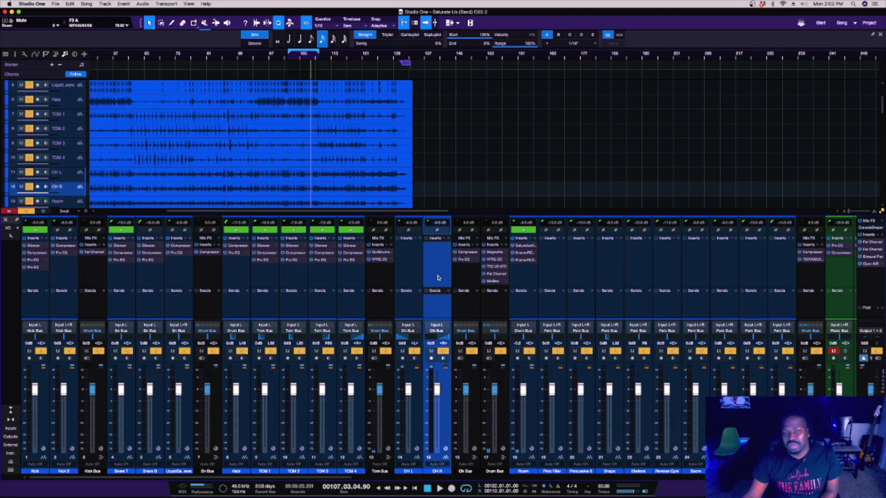
{"action": "left_click", "coordinate": [522, 308]}
{"action": "left_click_drag", "start_coordinate": [315, 478], "coordinate": [423, 476]}
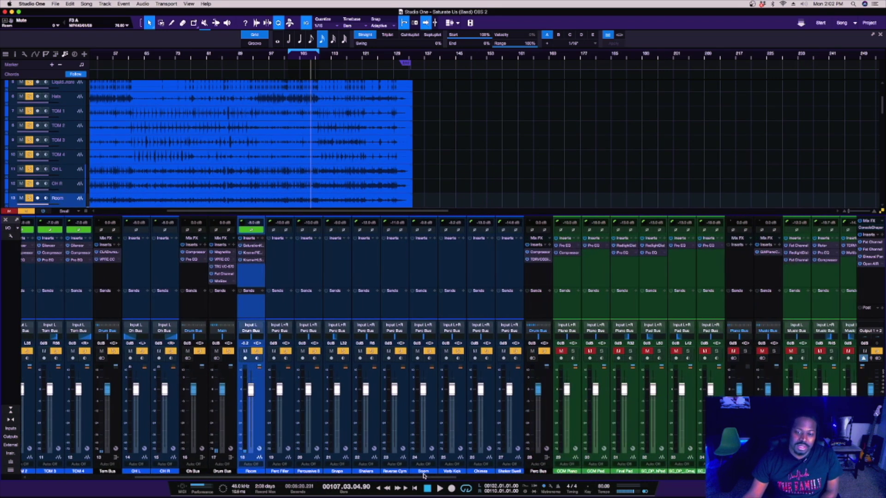
{"action": "left_click", "coordinate": [334, 279]}
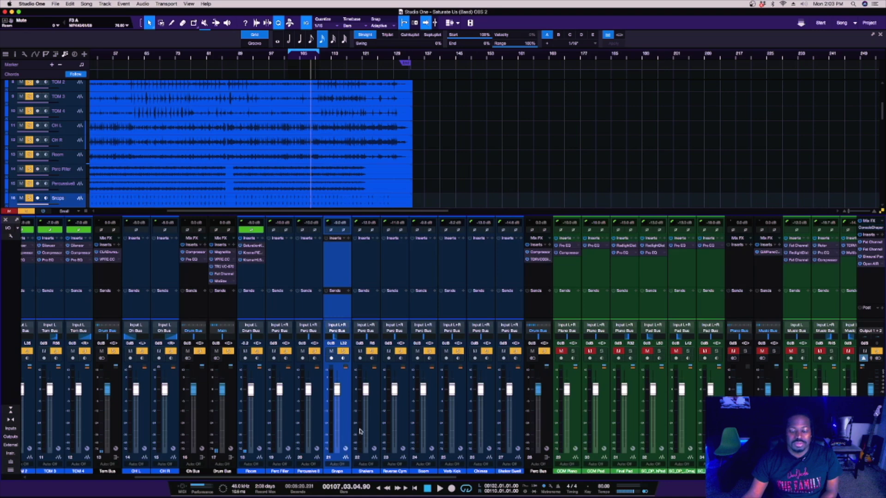
{"action": "scroll", "coordinate": [199, 403], "scroll_direction": "right", "scroll_amount": 5}
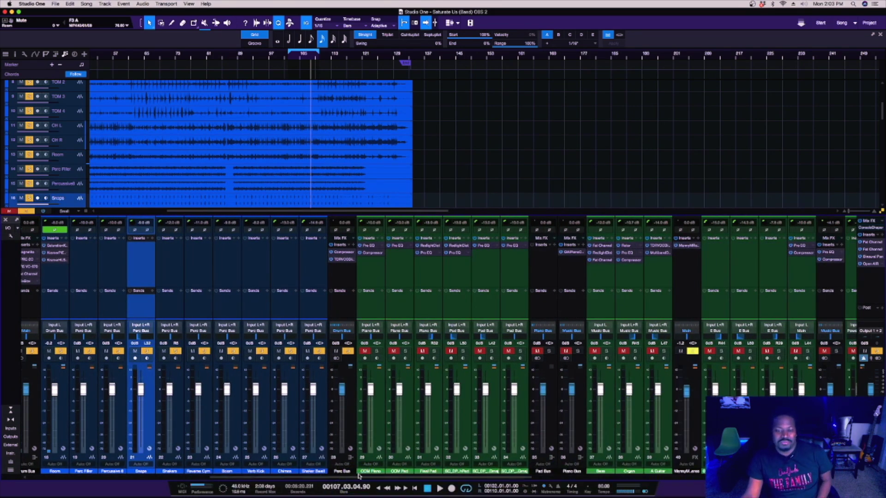
{"action": "left_click_drag", "start_coordinate": [368, 478], "coordinate": [490, 480]}
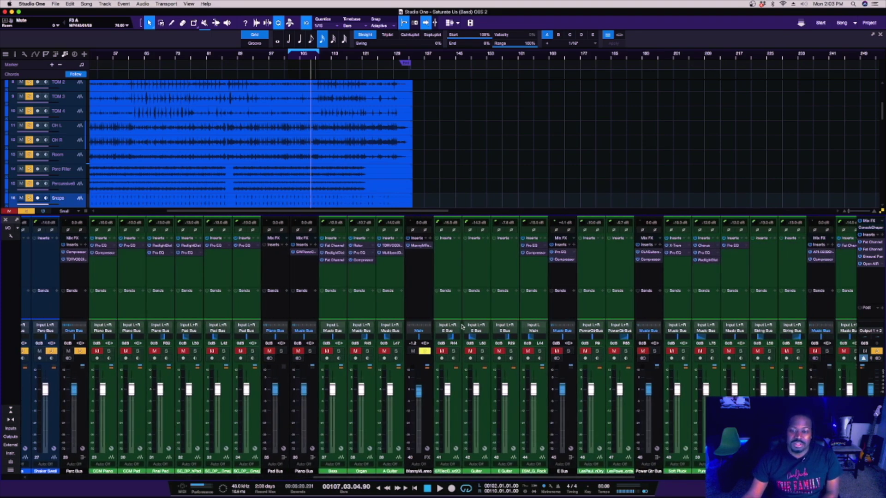
{"action": "left_click_drag", "start_coordinate": [577, 480], "coordinate": [651, 478]}
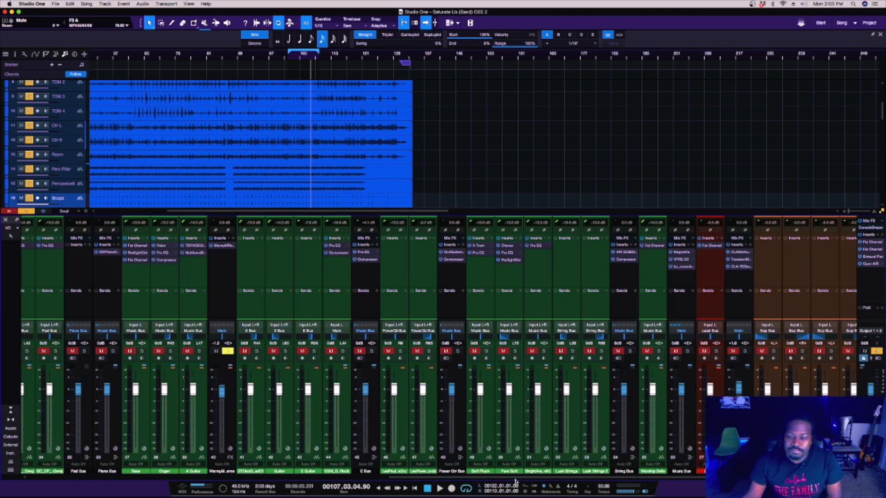
{"action": "left_click_drag", "start_coordinate": [517, 480], "coordinate": [538, 480]}
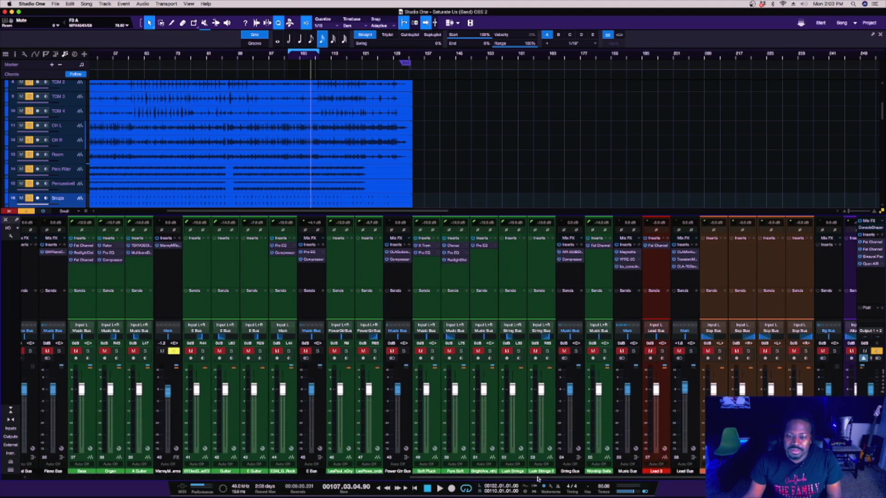
{"action": "left_click", "coordinate": [426, 280]}
{"action": "left_click", "coordinate": [452, 278]}
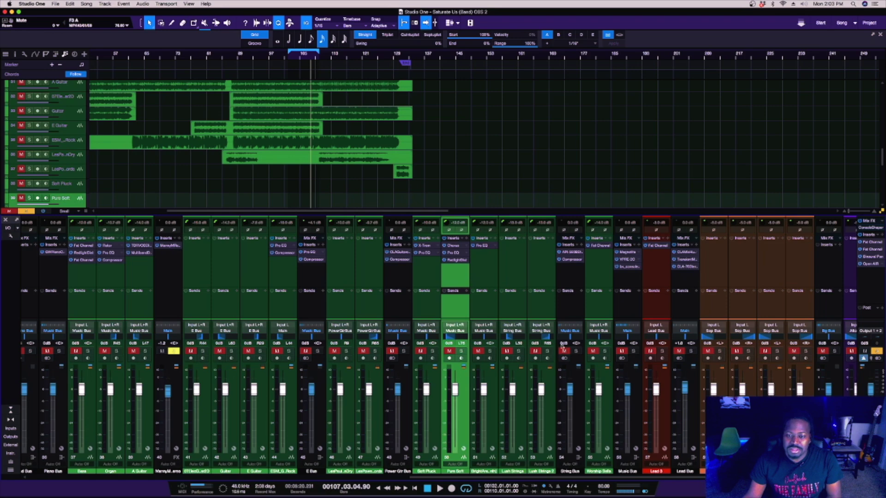
{"action": "scroll", "coordinate": [589, 479], "scroll_direction": "right", "scroll_amount": 10}
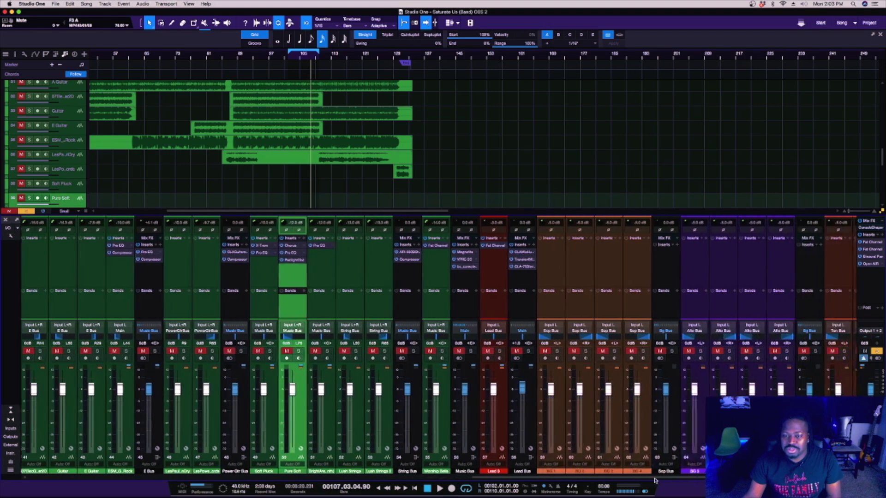
{"action": "scroll", "coordinate": [440, 455], "scroll_direction": "left", "scroll_amount": 8}
{"action": "scroll", "coordinate": [97, 414], "scroll_direction": "left", "scroll_amount": 15}
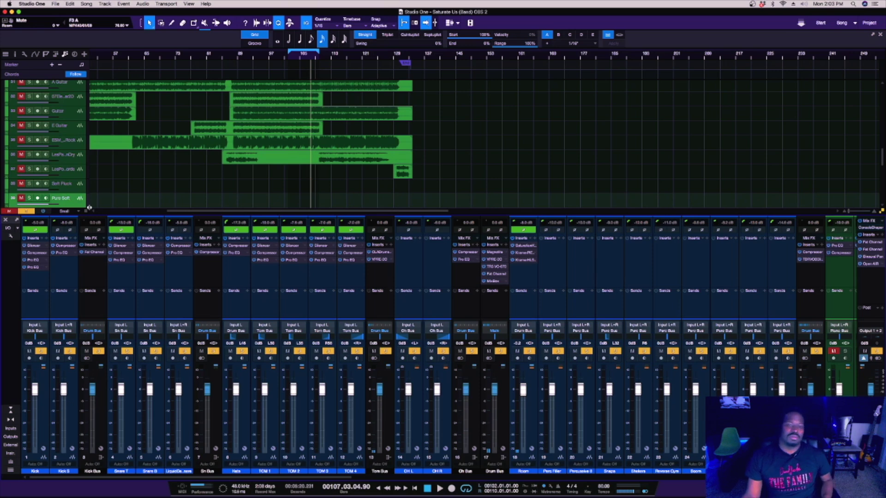
Solo channel 6, the third channel feeding the Sn Bus, and search the effects browser for "snare"
{"action": "left_click", "coordinate": [185, 351]}
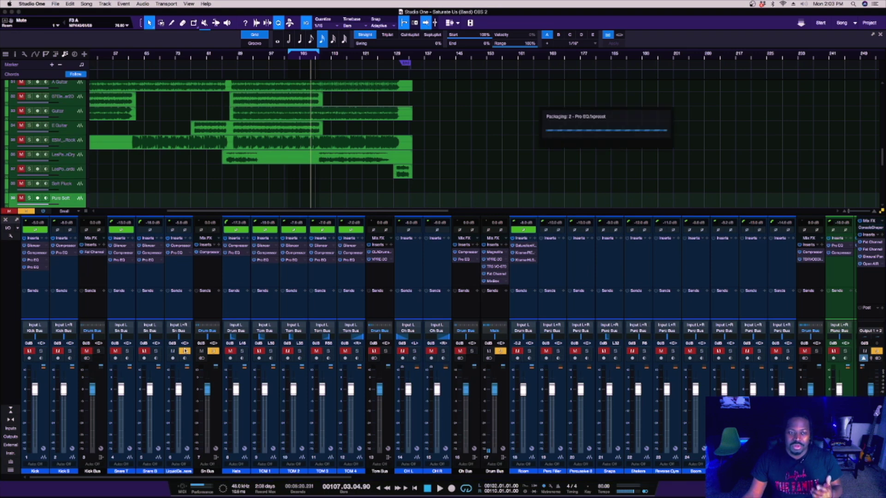
{"action": "left_click", "coordinate": [206, 276]}
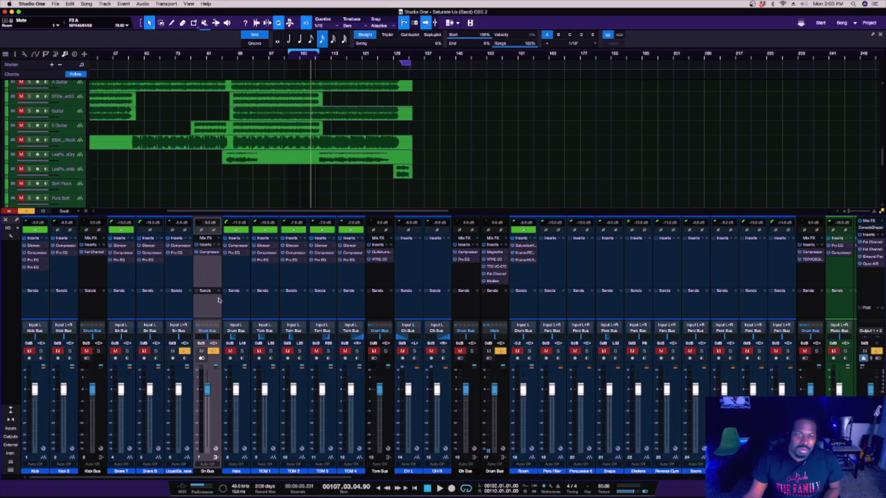
{"action": "key", "text": "F5"}
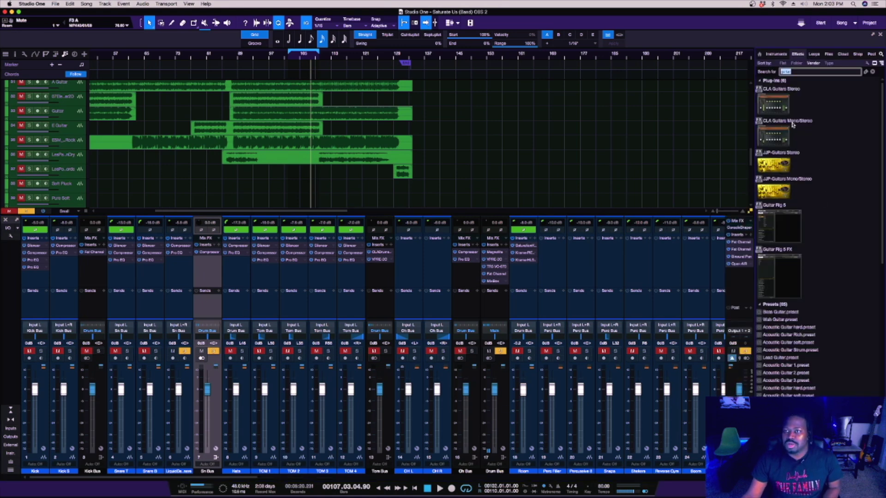
{"action": "type", "text": "open"}
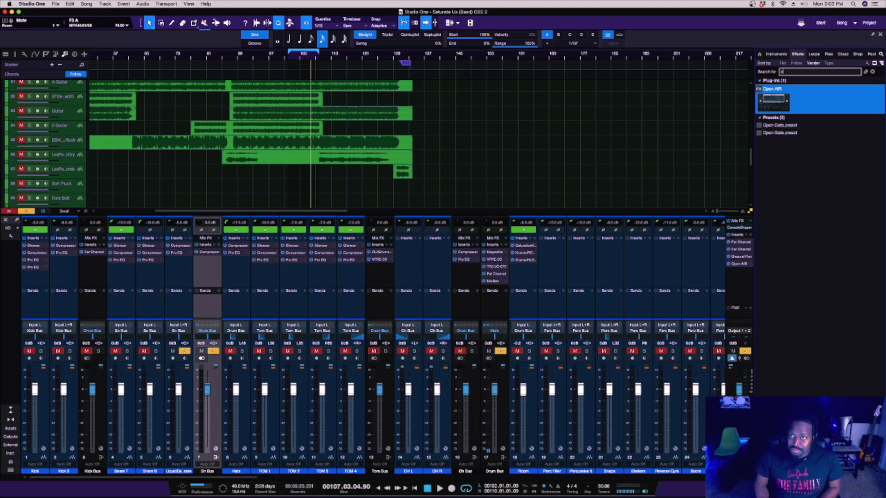
{"action": "key", "text": "BackSpace"}
{"action": "type", "text": "snare"}
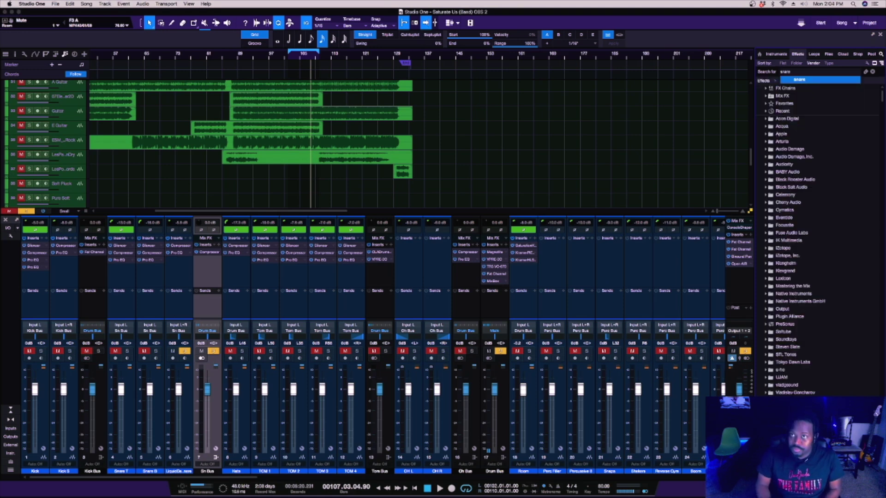
{"action": "key", "text": "Return"}
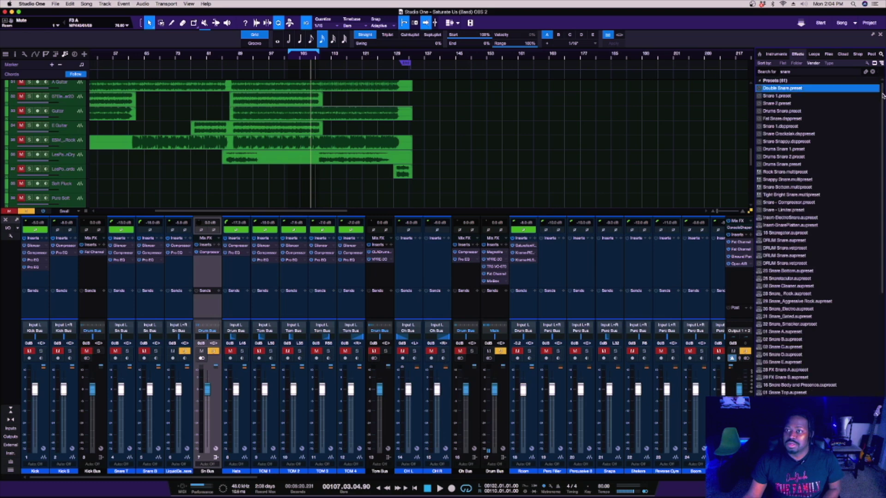
Add the Open AIR "Snare Plate" preset from the search results as a send effect on channel 6
{"action": "left_click_drag", "start_coordinate": [882, 96], "coordinate": [883, 372]}
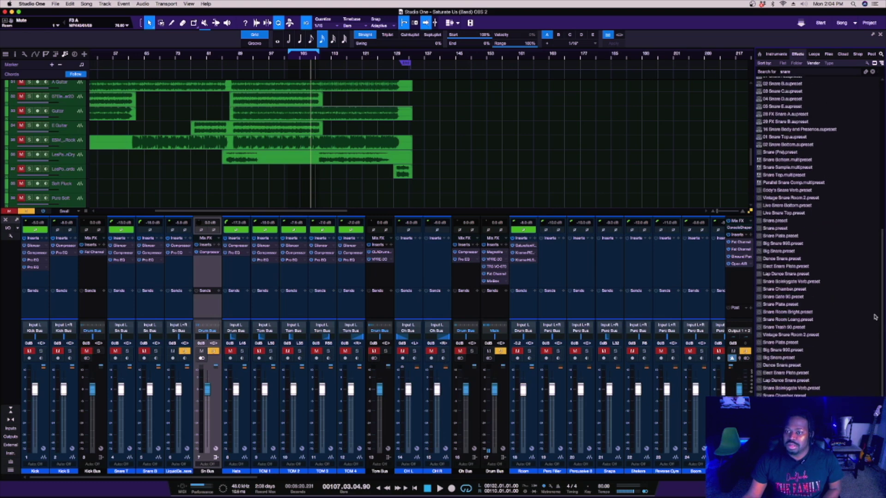
{"action": "left_click", "coordinate": [792, 304]}
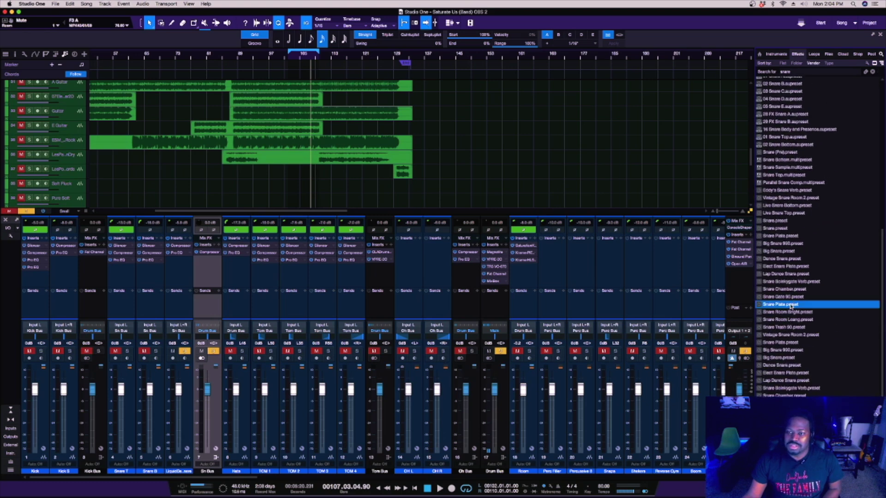
{"action": "left_click_drag", "start_coordinate": [791, 305], "coordinate": [178, 308]}
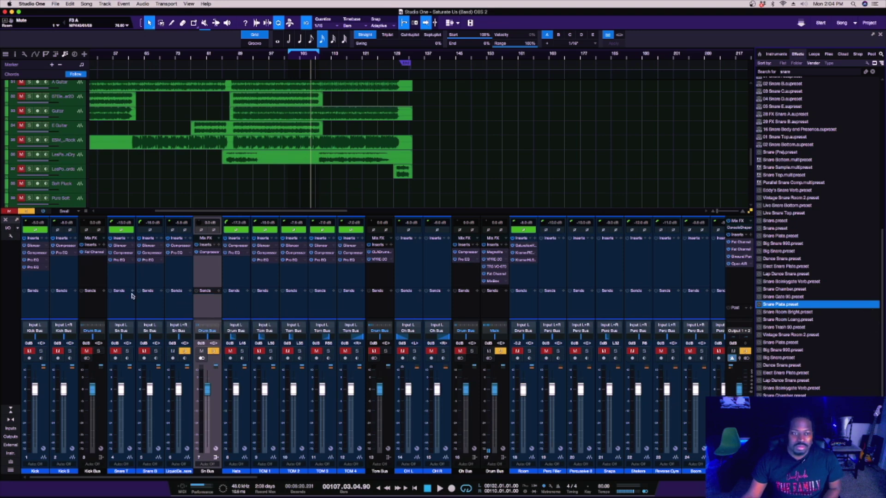
{"action": "left_click", "coordinate": [180, 307]}
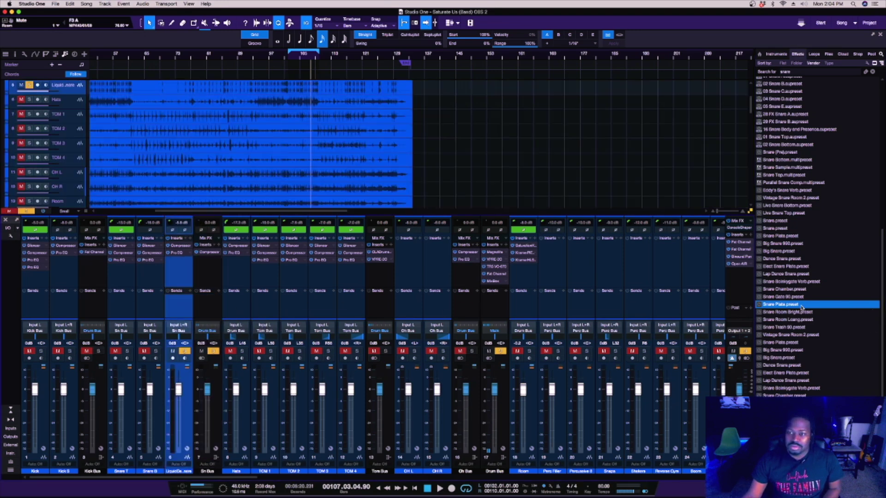
{"action": "left_click_drag", "start_coordinate": [801, 307], "coordinate": [179, 309]}
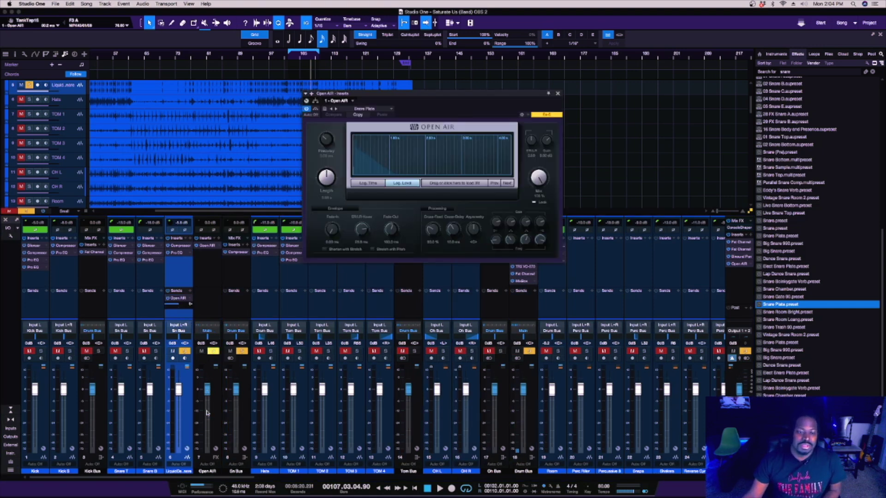
Pull the Open AIR channel fader fully down, play from the loop start, and raise it to about -7.0 dB
{"action": "left_click_drag", "start_coordinate": [206, 412], "coordinate": [210, 464]}
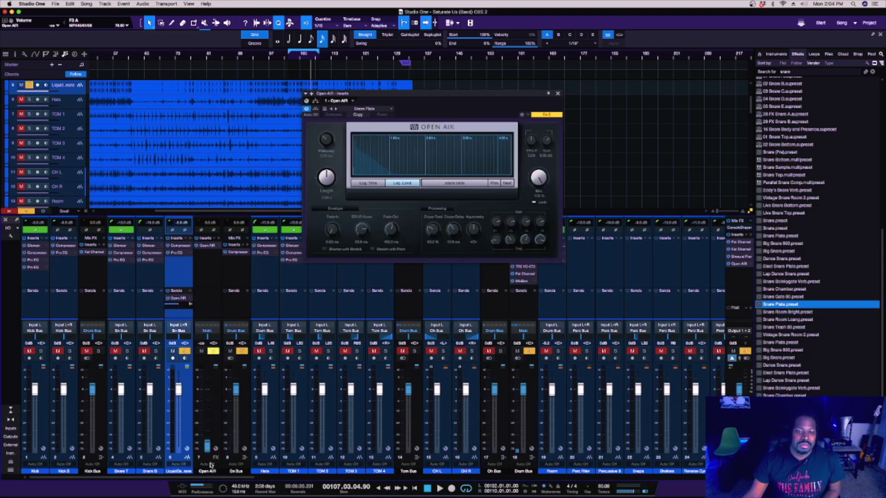
{"action": "left_click", "coordinate": [290, 60]}
{"action": "key", "text": "space"}
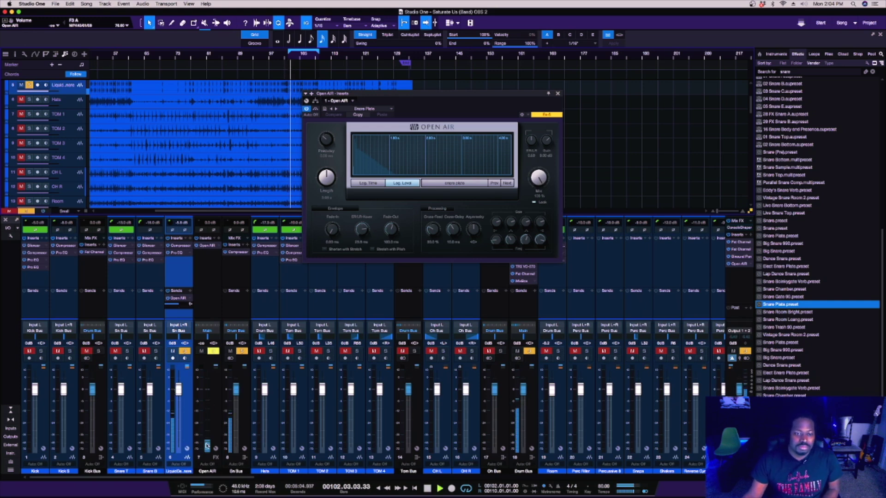
{"action": "left_click_drag", "start_coordinate": [207, 445], "coordinate": [207, 401]}
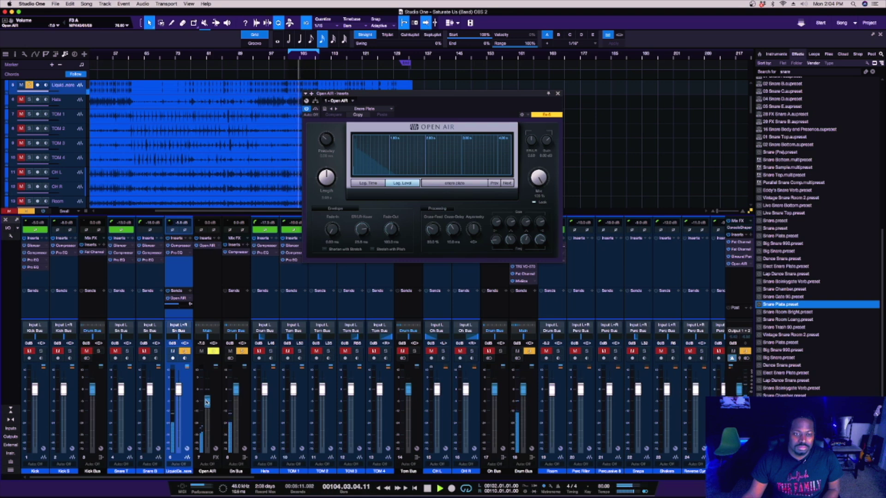
Add a Pro EQ after the reverb on the Open AIR channel and set the channel's fader to -6.4 dB
{"action": "left_click", "coordinate": [219, 249]}
{"action": "left_click", "coordinate": [248, 301]}
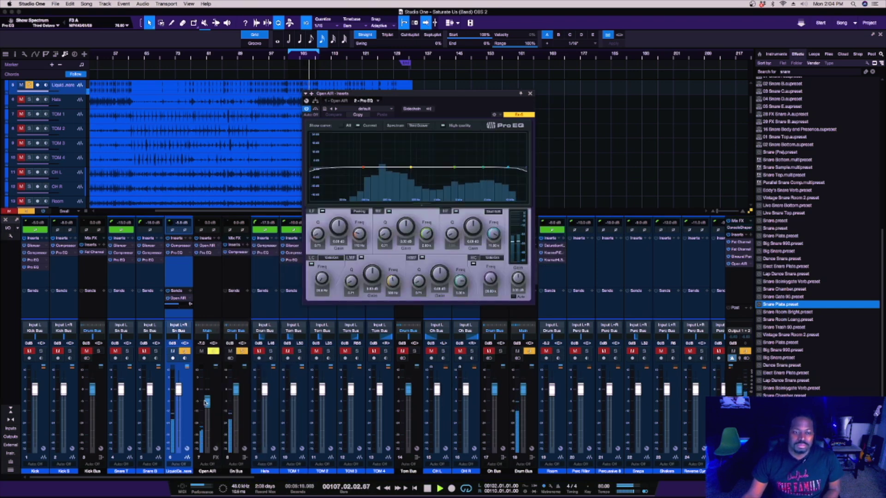
{"action": "left_click_drag", "start_coordinate": [207, 403], "coordinate": [208, 401]}
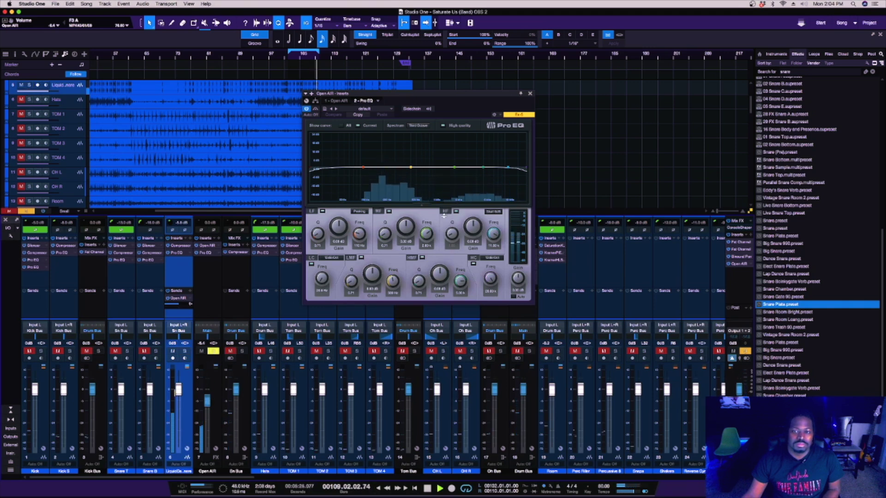
Shape the reverb's Pro EQ with a lowered high cut, a reduced mid band and a slightly boosted low-mid band
{"action": "left_click_drag", "start_coordinate": [524, 170], "coordinate": [487, 174]}
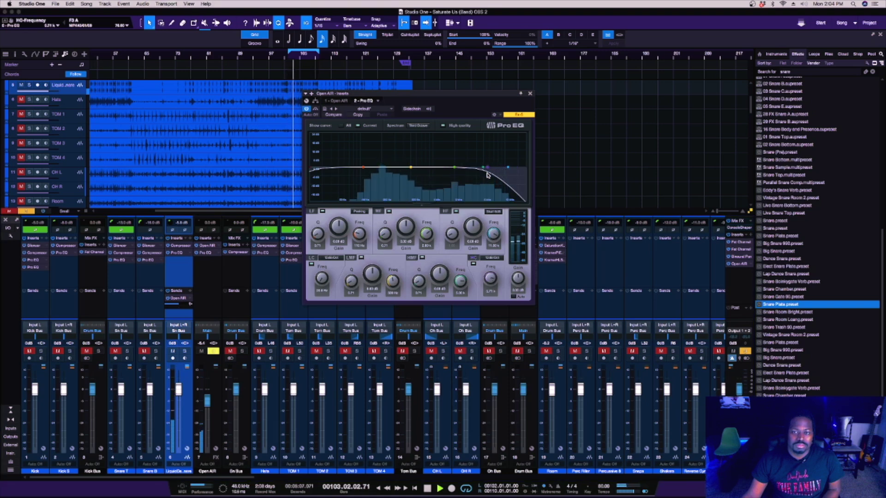
{"action": "left_click", "coordinate": [454, 168]}
{"action": "left_click_drag", "start_coordinate": [454, 170], "coordinate": [405, 164]}
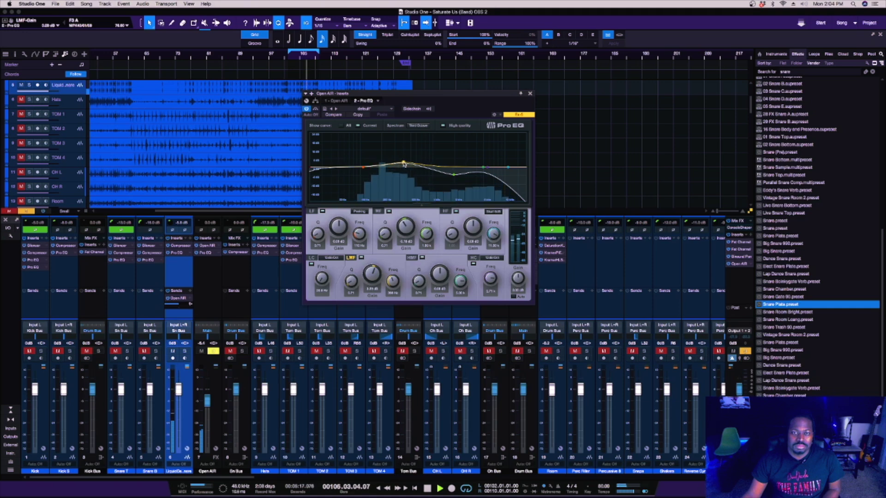
Take the Open AIR channel out of solo to hear it with the snare, then close its Pro EQ and stop playback
{"action": "left_click", "coordinate": [212, 351]}
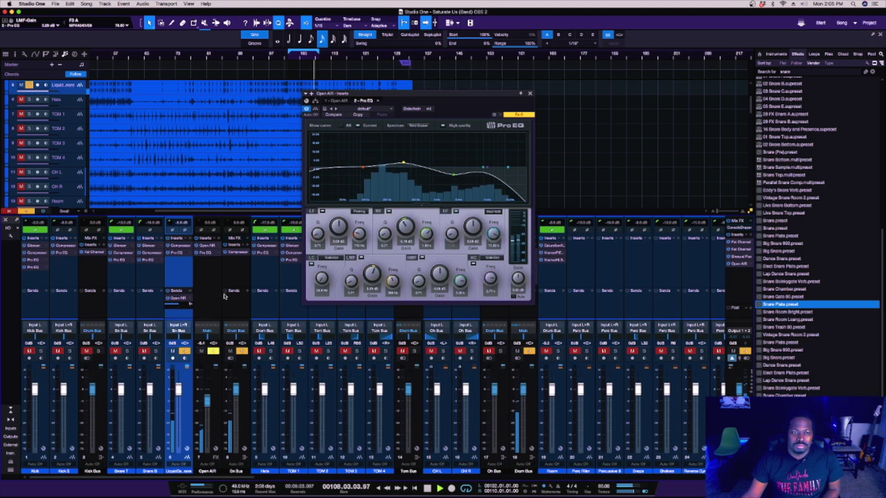
{"action": "left_click", "coordinate": [530, 94]}
{"action": "key", "text": "space"}
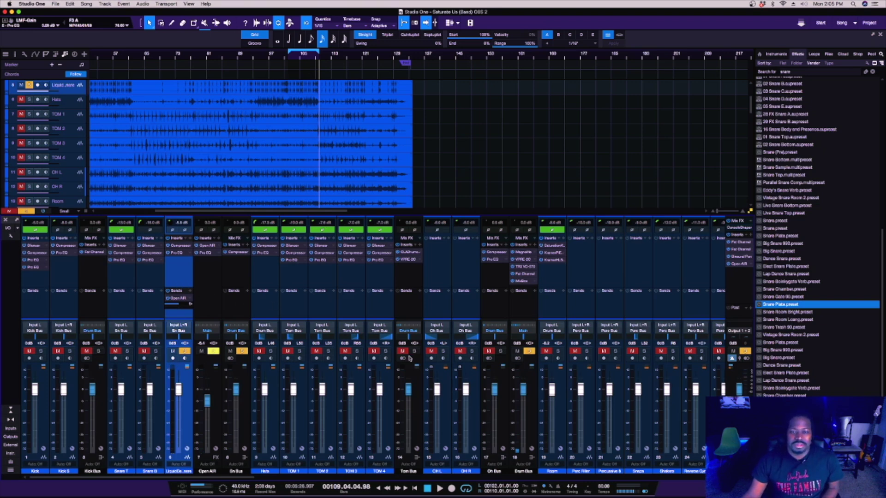
Solo the Drum Bus, play from the loop start, and unmute the Snare B and Snare T channels
{"action": "left_click", "coordinate": [529, 351]}
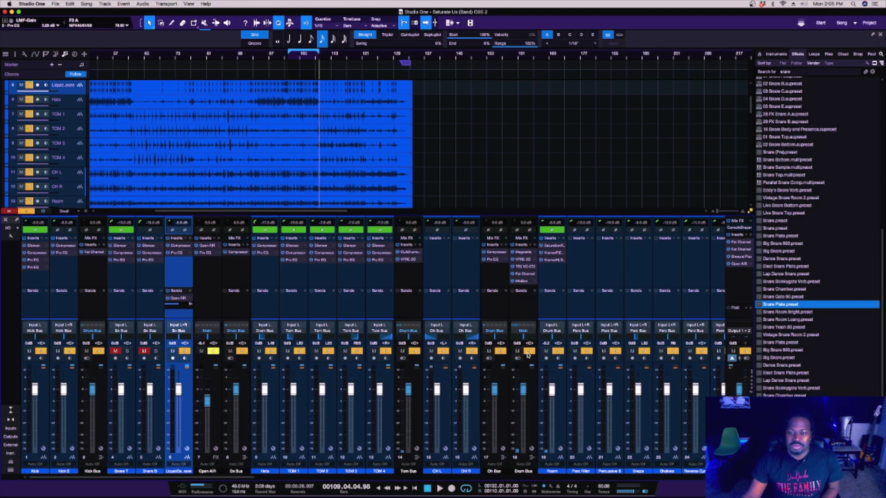
{"action": "left_click", "coordinate": [289, 57]}
{"action": "key", "text": "space"}
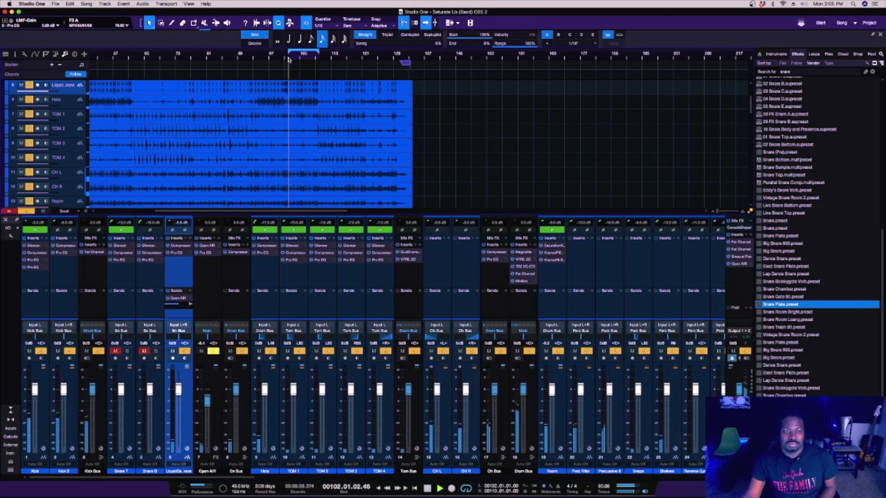
{"action": "left_click", "coordinate": [144, 351]}
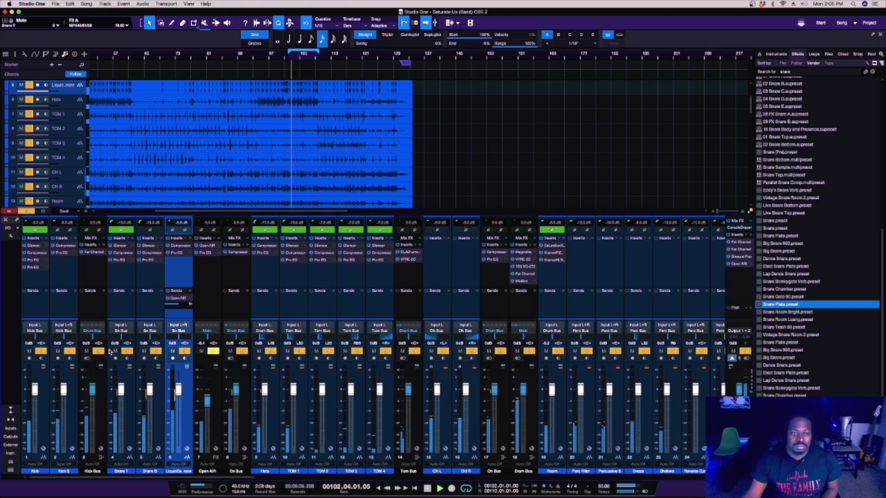
{"action": "left_click", "coordinate": [114, 352]}
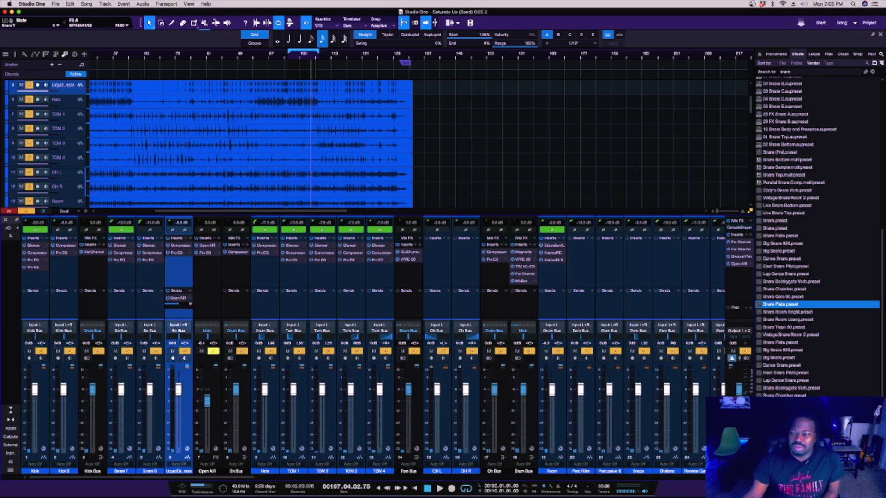
Hide the browser and solo the Oh Bus to hear the overheads on their own
{"action": "key", "text": "F5"}
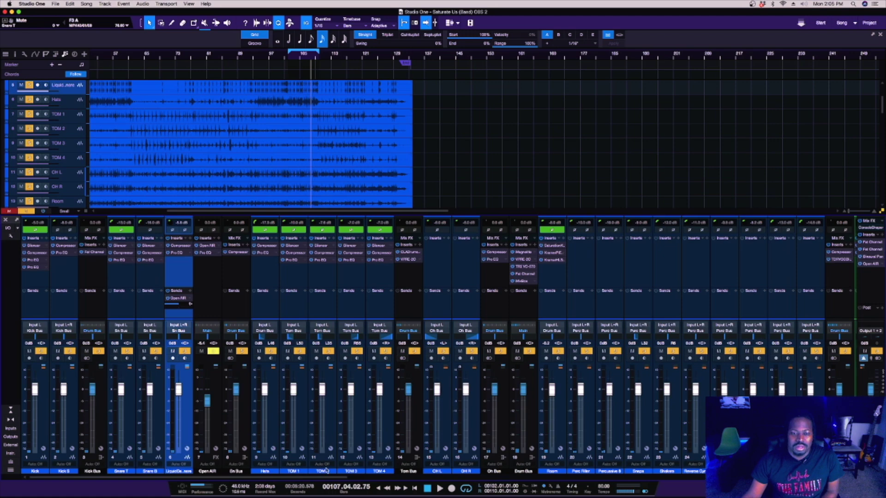
{"action": "left_click_drag", "start_coordinate": [335, 478], "coordinate": [383, 478]}
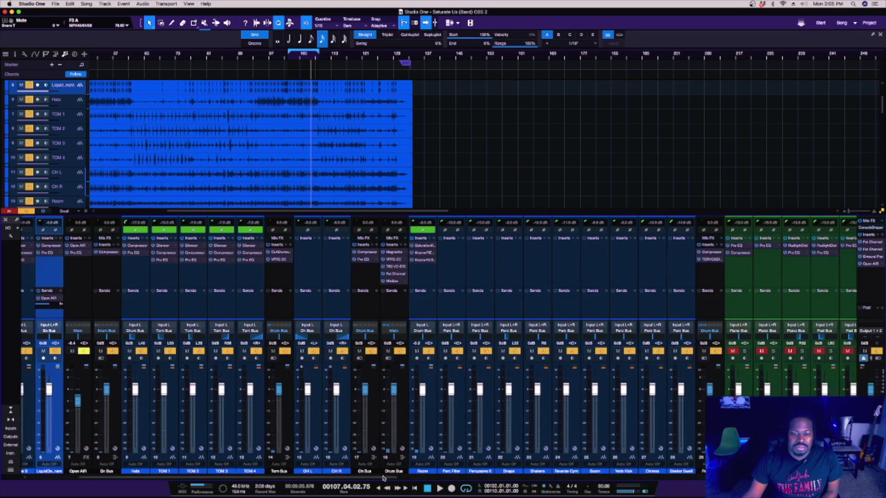
{"action": "left_click", "coordinate": [356, 309]}
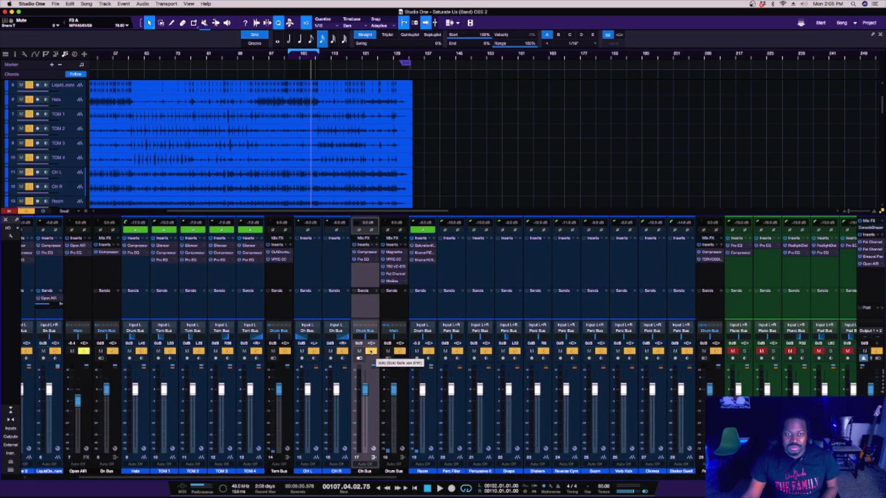
{"action": "left_click", "coordinate": [370, 352]}
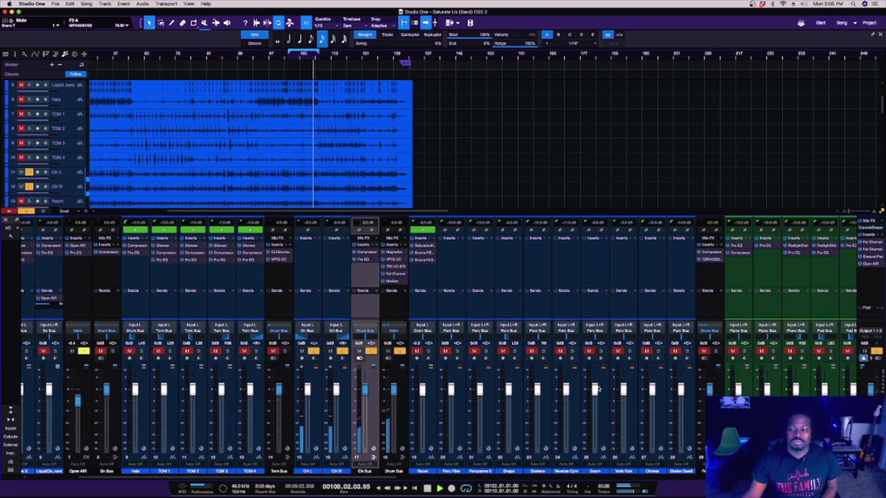
Search the effects for "over" and add the Overhead Mics preset of Open AIR as a send on the Oh Bus
{"action": "key", "text": "F5"}
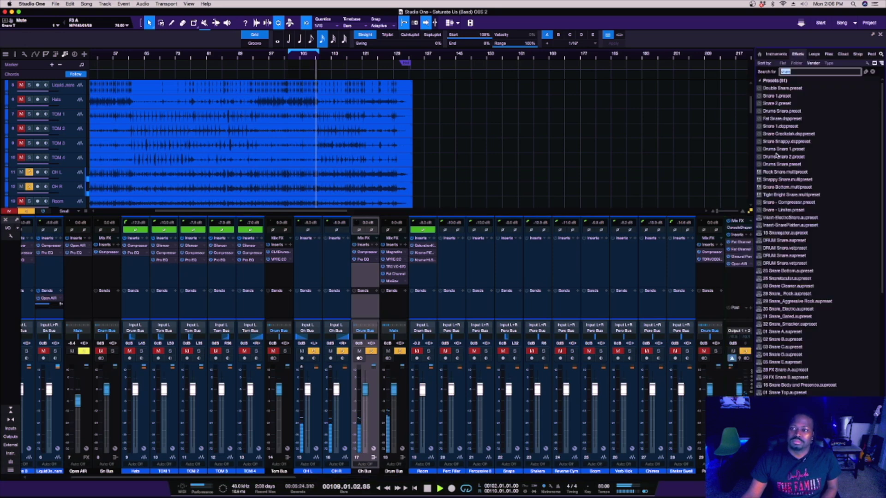
{"action": "type", "text": "over"}
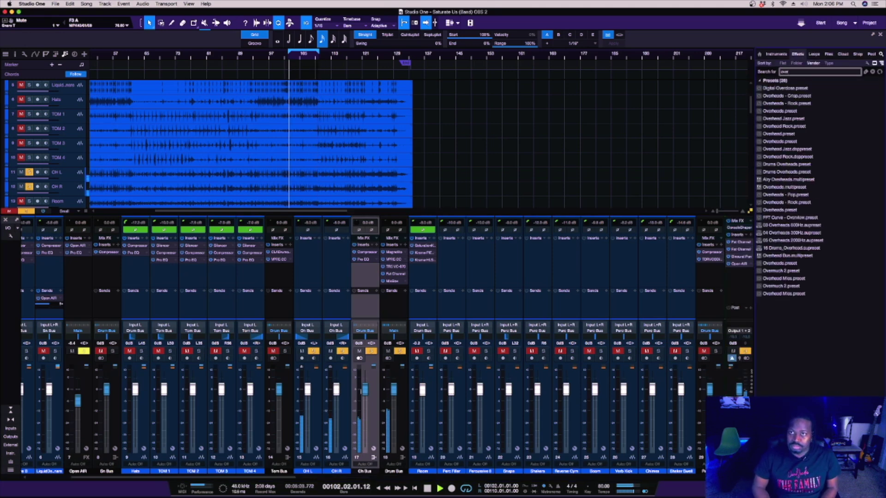
{"action": "key", "text": "Down"}
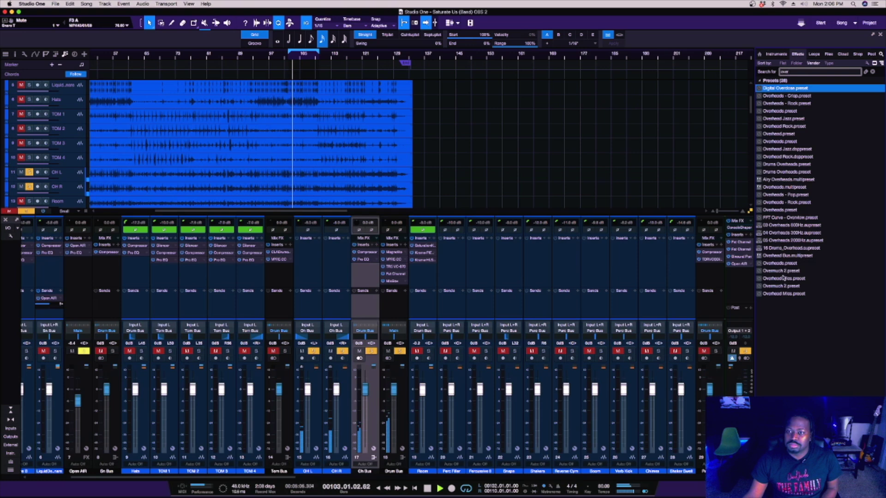
{"action": "left_click_drag", "start_coordinate": [784, 278], "coordinate": [369, 320]}
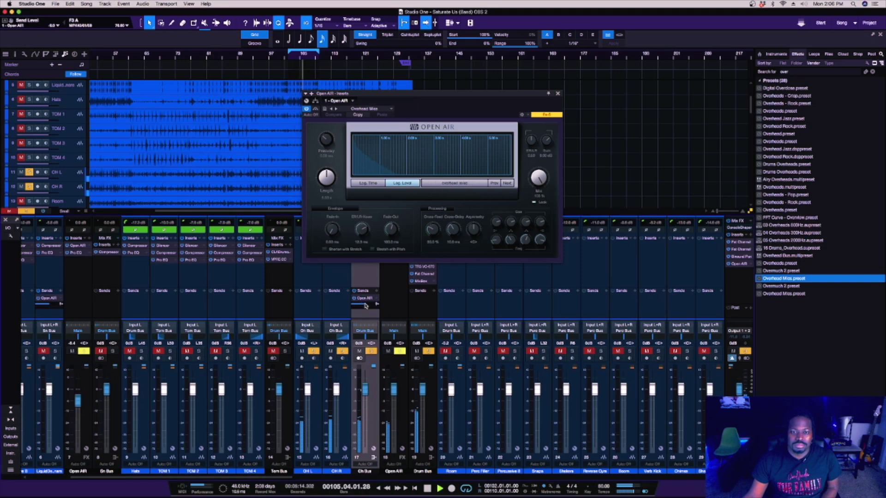
Lower the overhead Open AIR channel's fader to -6.2 dB and close the reverb's window
{"action": "left_click_drag", "start_coordinate": [393, 397], "coordinate": [393, 399]}
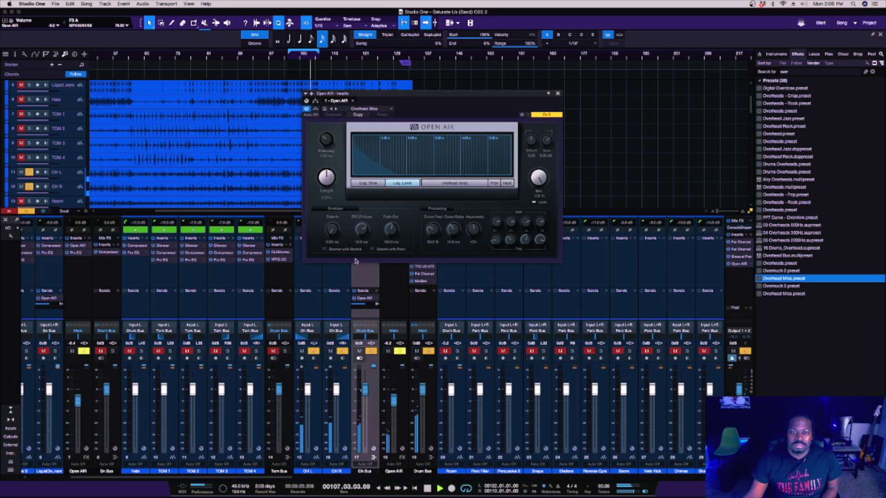
{"action": "left_click", "coordinate": [558, 94]}
{"action": "left_click", "coordinate": [311, 269]}
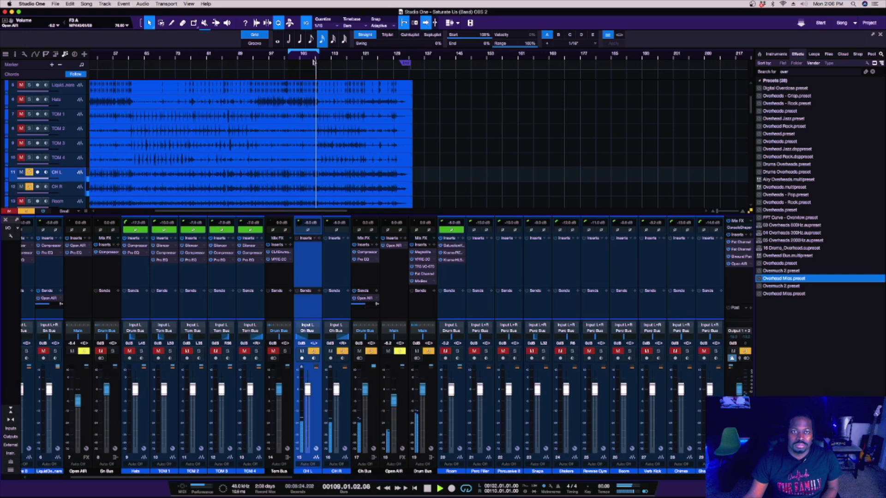
Replay the loop from bar 102 to listen to the overheads with their reverb, then stop playback
{"action": "scroll", "coordinate": [315, 74], "scroll_direction": "up", "scroll_amount": 4}
{"action": "key", "text": "f"}
{"action": "key", "text": "space"}
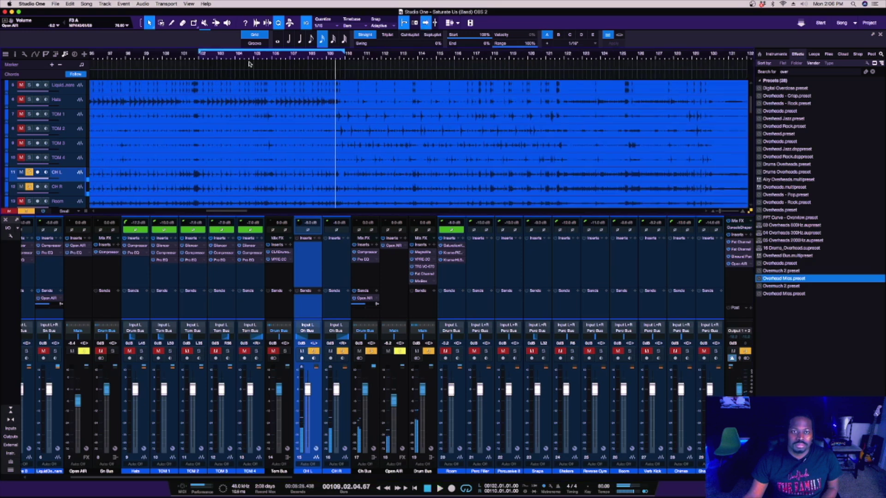
{"action": "left_click", "coordinate": [199, 57]}
{"action": "key", "text": "space"}
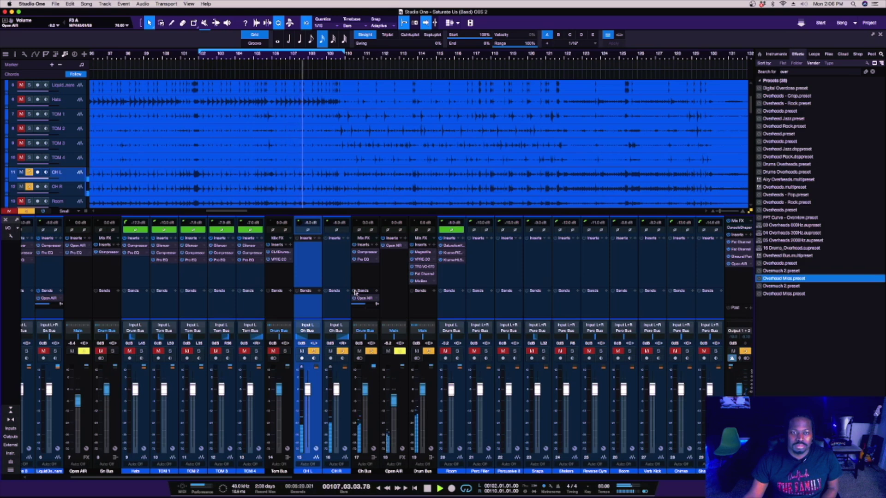
{"action": "key", "text": "space"}
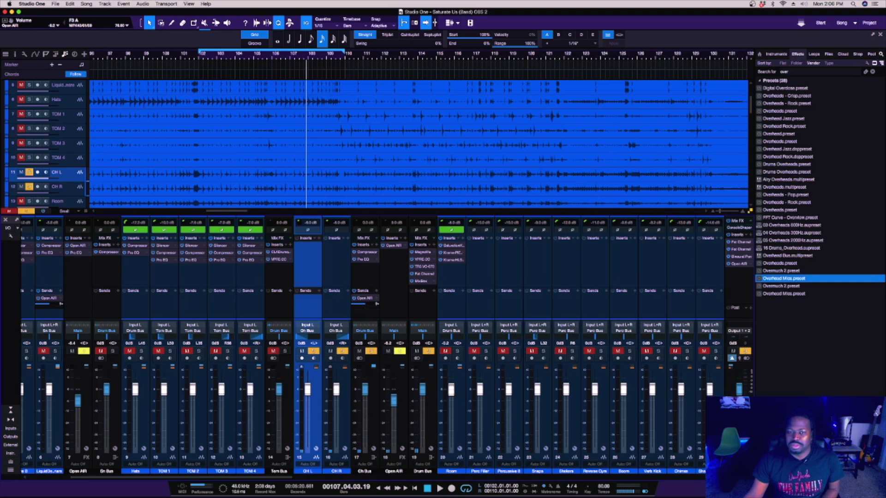
Hide the browser, solo the Drum Bus and listen to all the drums from the loop start
{"action": "key", "text": "F5"}
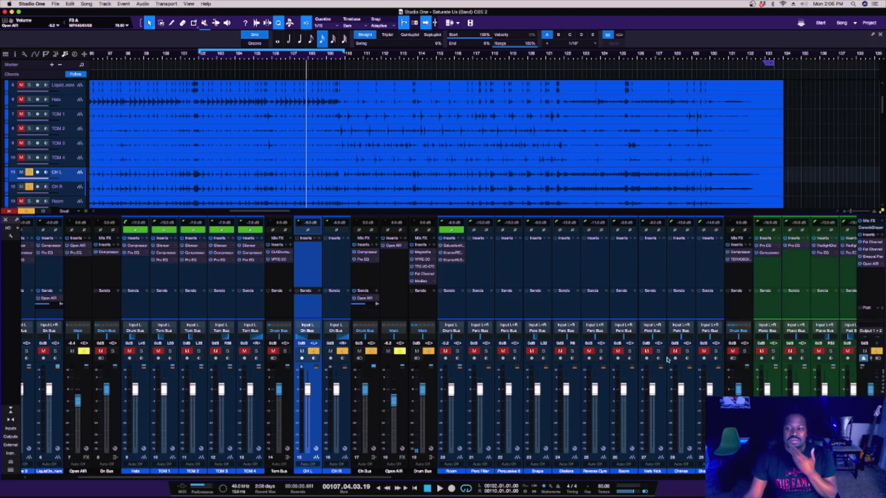
{"action": "left_click", "coordinate": [429, 353]}
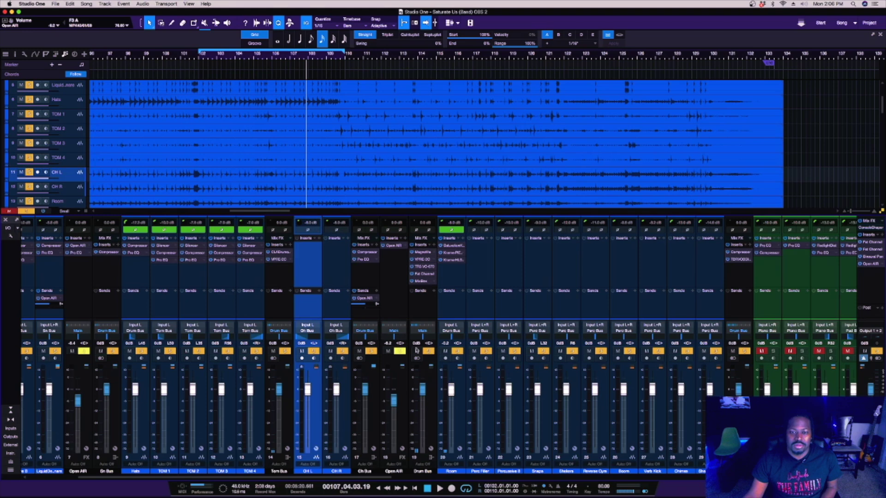
{"action": "left_click", "coordinate": [199, 57]}
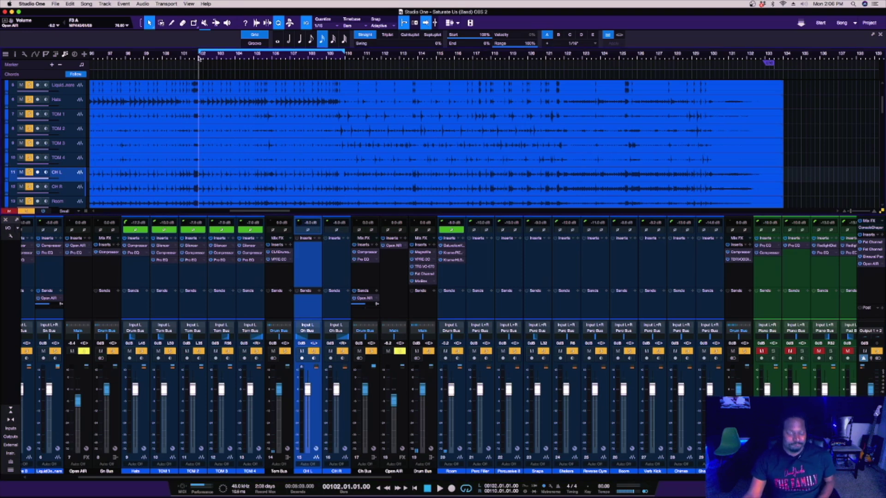
{"action": "key", "text": "space"}
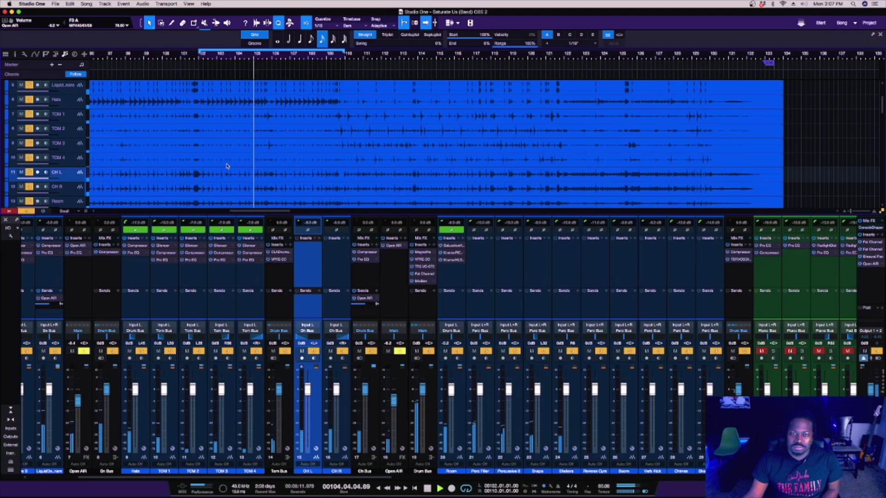
{"action": "key", "text": "space"}
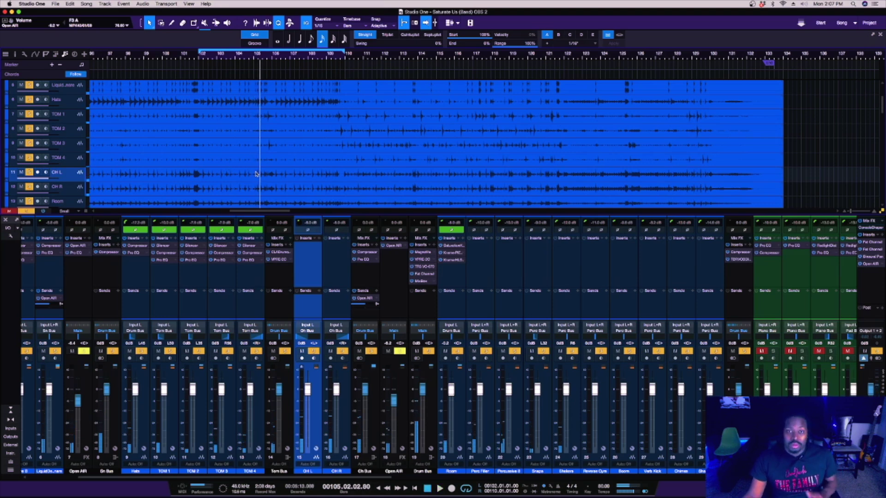
Open the MixBox plug-in on the Drum Bus and move its window clear of the bus's channel strip
{"action": "left_click", "coordinate": [424, 283]}
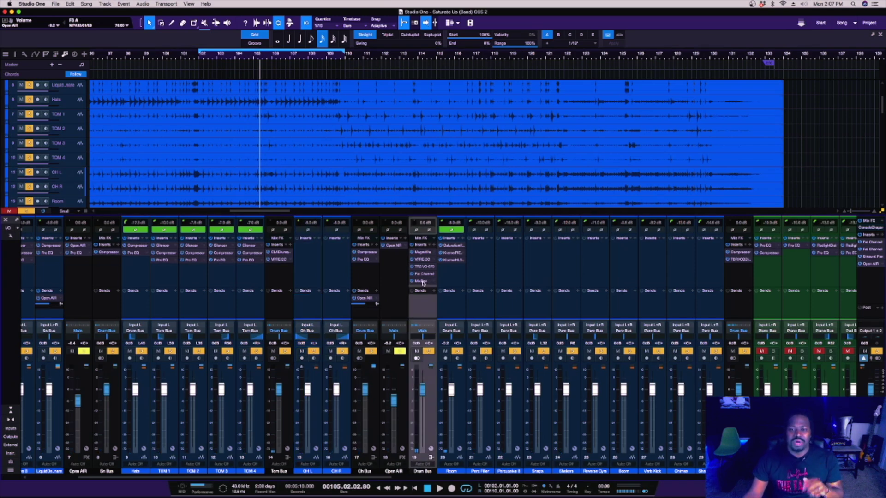
{"action": "left_click", "coordinate": [424, 282]}
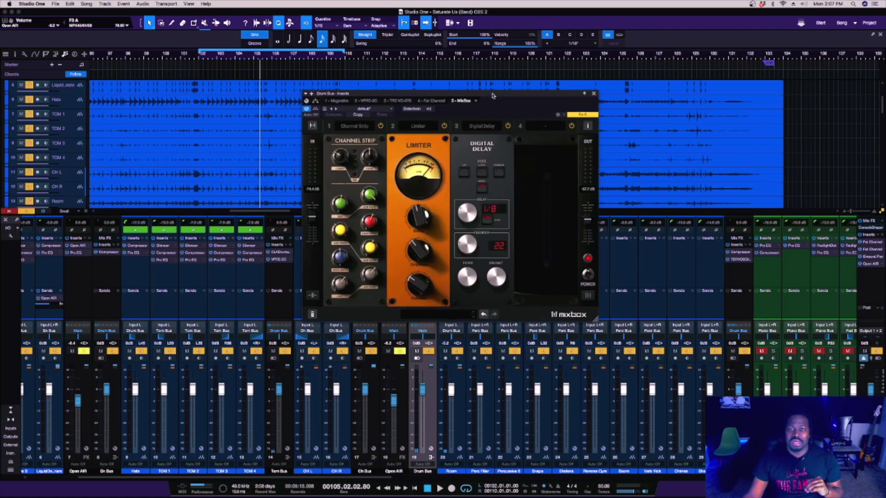
{"action": "left_click_drag", "start_coordinate": [493, 95], "coordinate": [448, 142]}
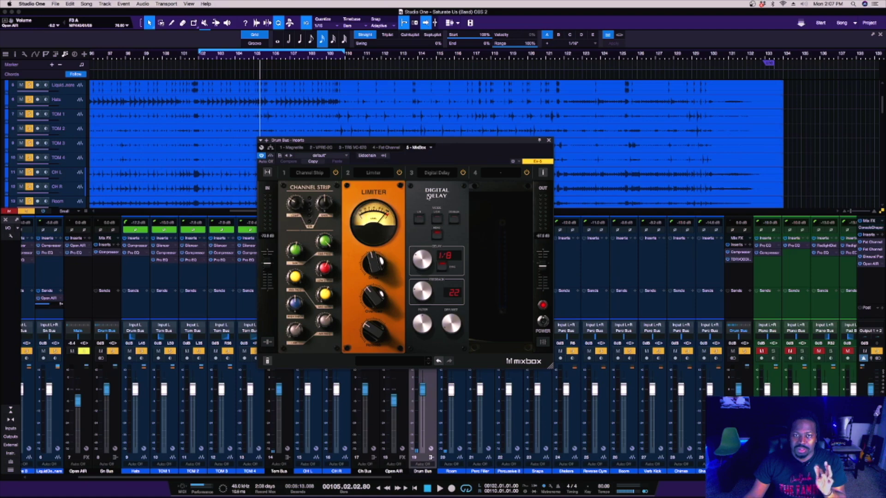
{"action": "left_click_drag", "start_coordinate": [450, 146], "coordinate": [673, 105]}
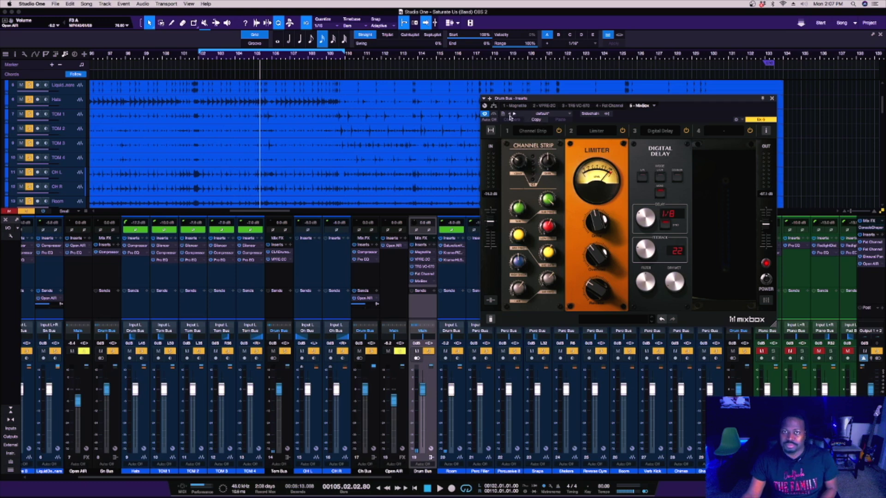
During playback, bypass and re-enable MixBox's Channel Strip, Limiter and Digital Delay one at a time to compare, then stop and close it
{"action": "key", "text": "space"}
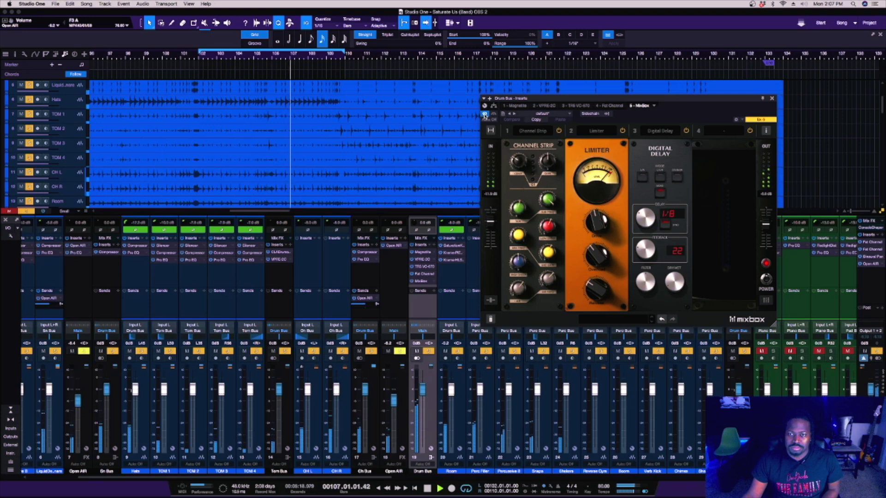
{"action": "left_click", "coordinate": [485, 114]}
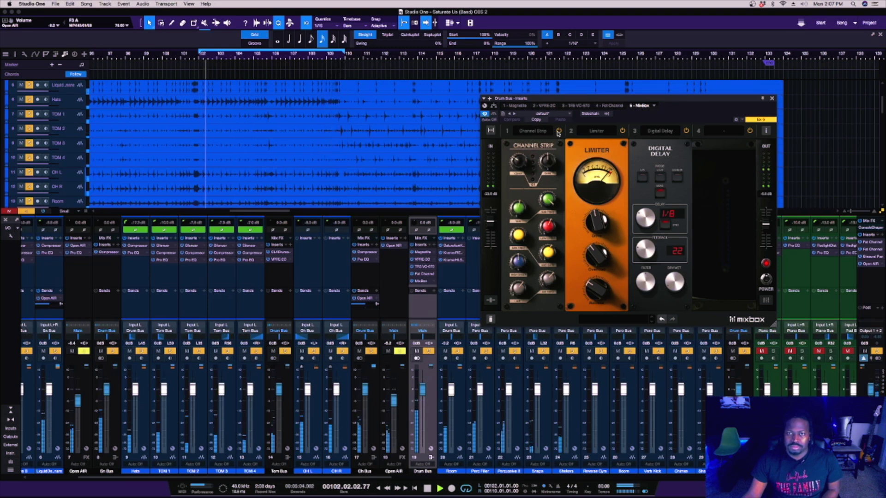
{"action": "left_click", "coordinate": [558, 131]}
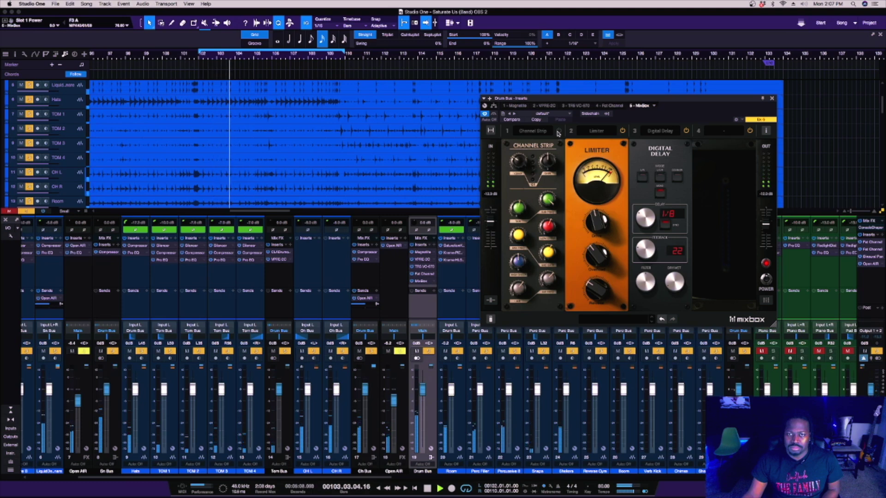
{"action": "left_click", "coordinate": [558, 131]}
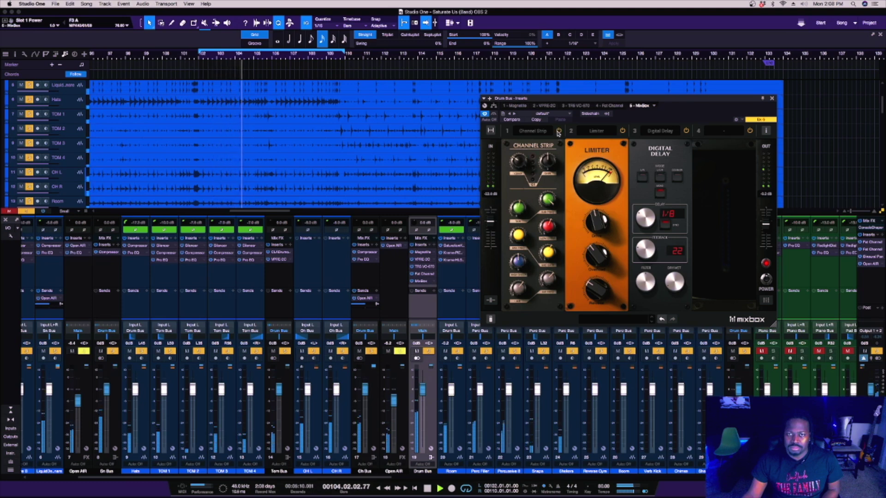
{"action": "left_click", "coordinate": [623, 131]}
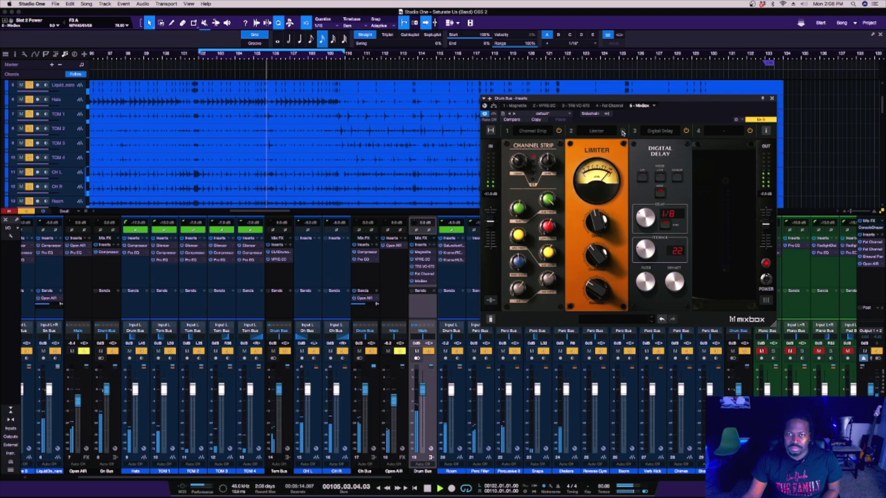
{"action": "left_click", "coordinate": [622, 131]}
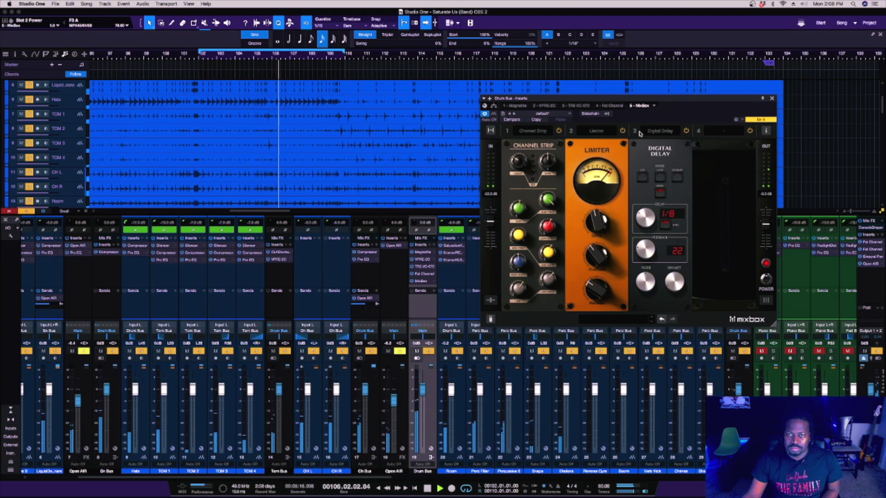
{"action": "left_click", "coordinate": [687, 132]}
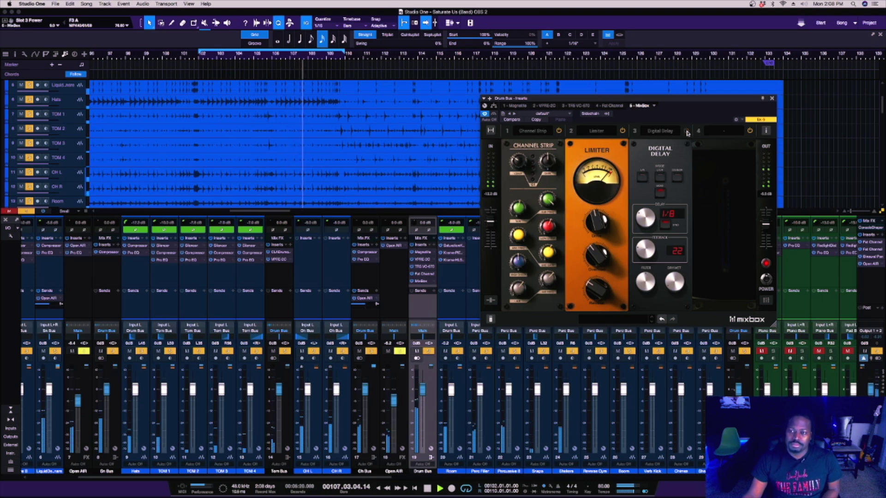
{"action": "left_click", "coordinate": [686, 132]}
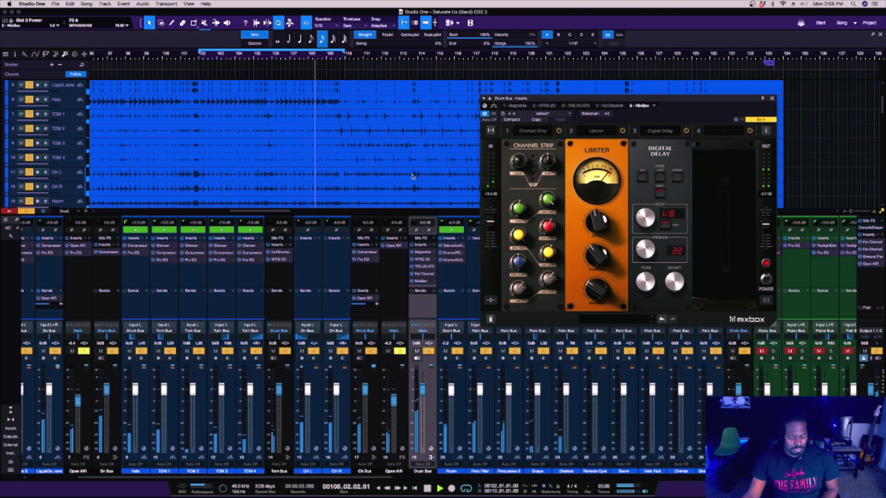
{"action": "key", "text": "space"}
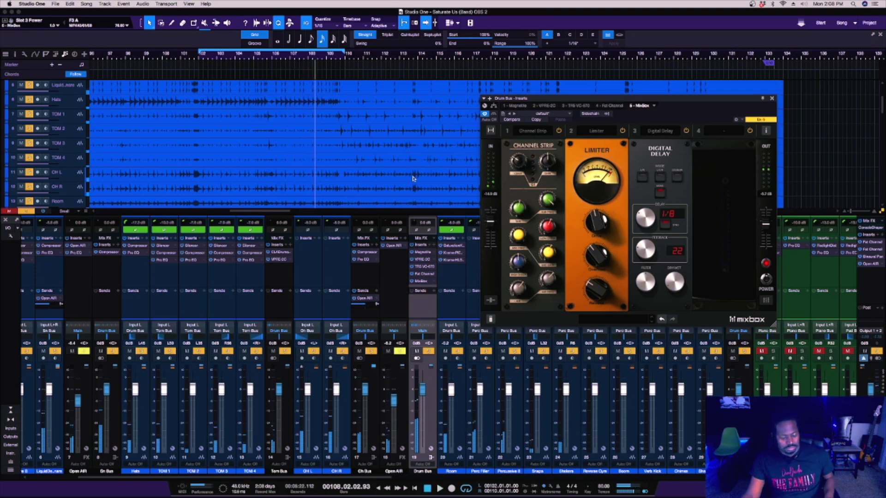
{"action": "left_click", "coordinate": [773, 98]}
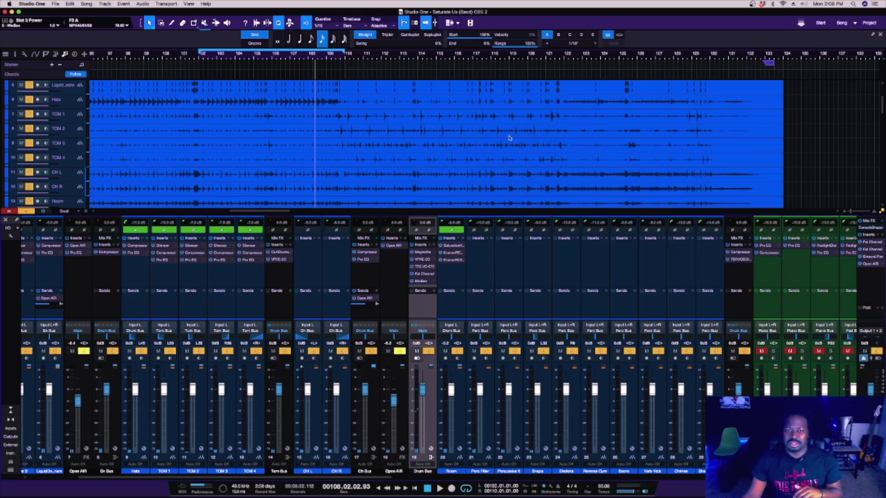
Search the effects for "live room", add the Live Room preset as a send on the Room channel, and move its window clear of the strip
{"action": "left_click", "coordinate": [366, 286]}
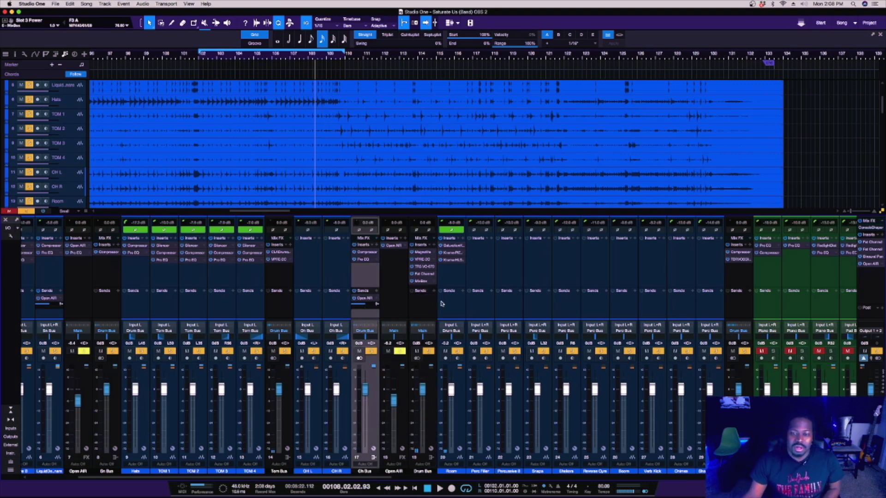
{"action": "left_click", "coordinate": [451, 281]}
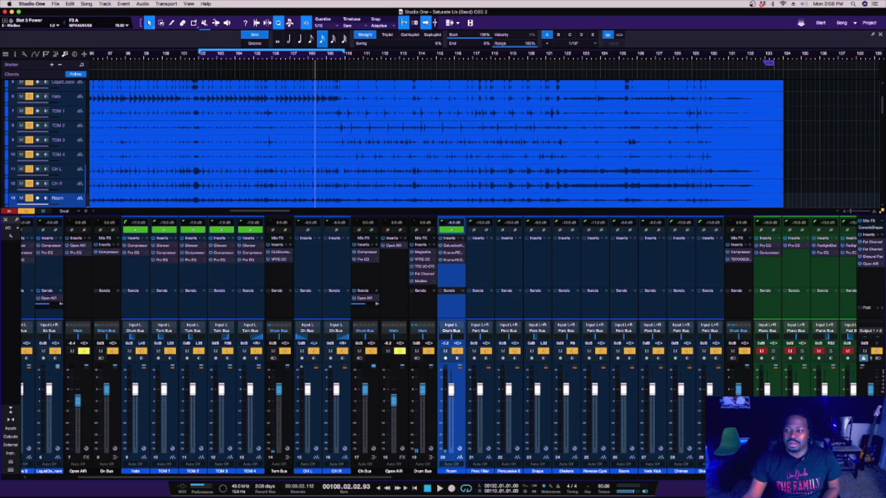
{"action": "key", "text": "F5"}
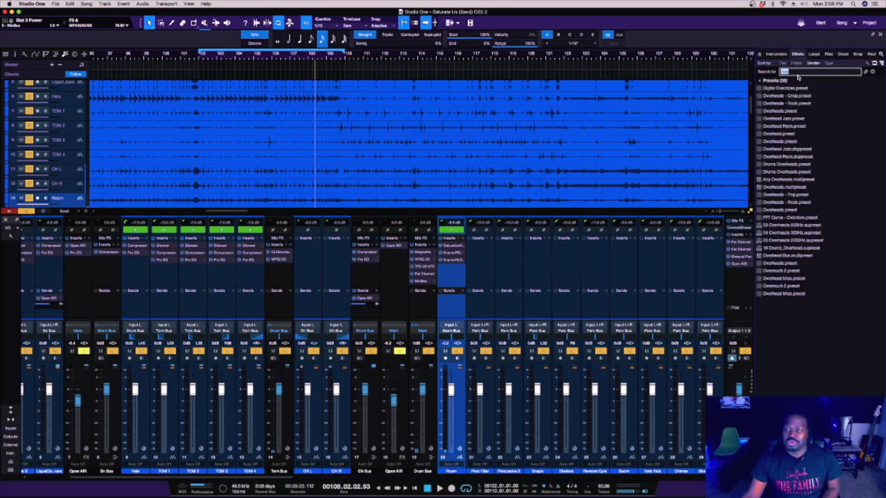
{"action": "type", "text": "live"}
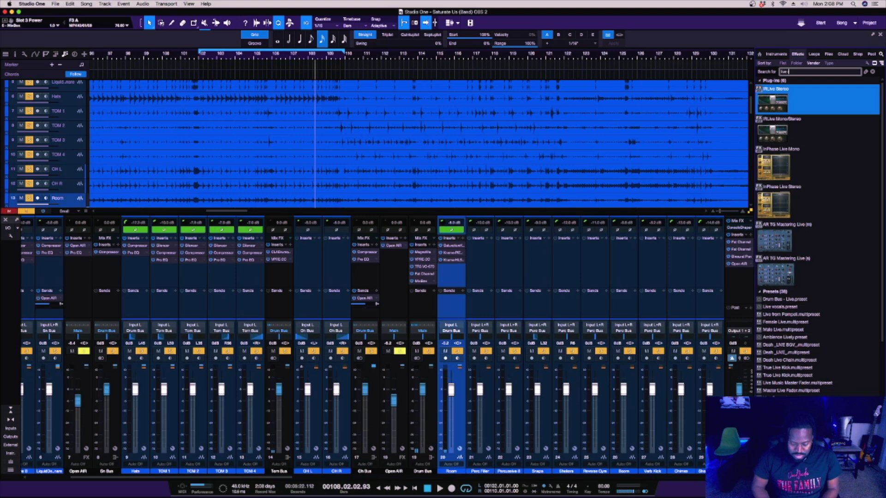
{"action": "type", "text": " room"}
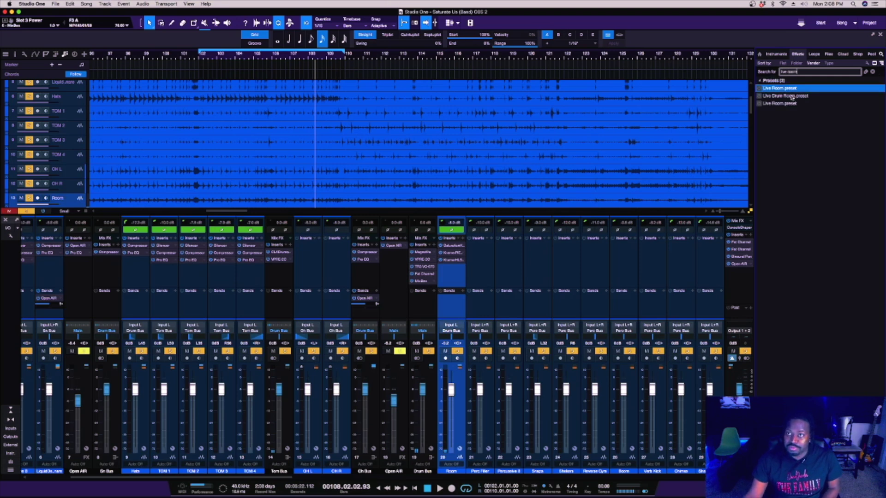
{"action": "left_click", "coordinate": [782, 90]}
{"action": "left_click_drag", "start_coordinate": [782, 92], "coordinate": [453, 309]}
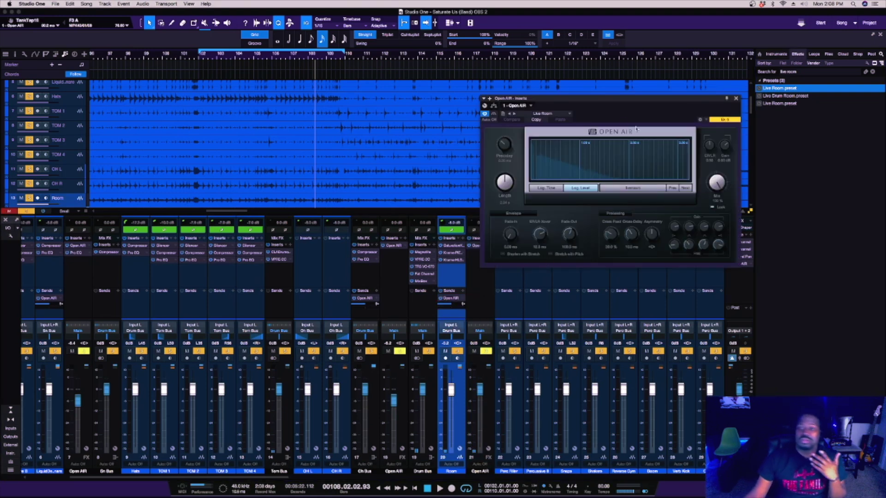
{"action": "left_click_drag", "start_coordinate": [634, 99], "coordinate": [483, 143]}
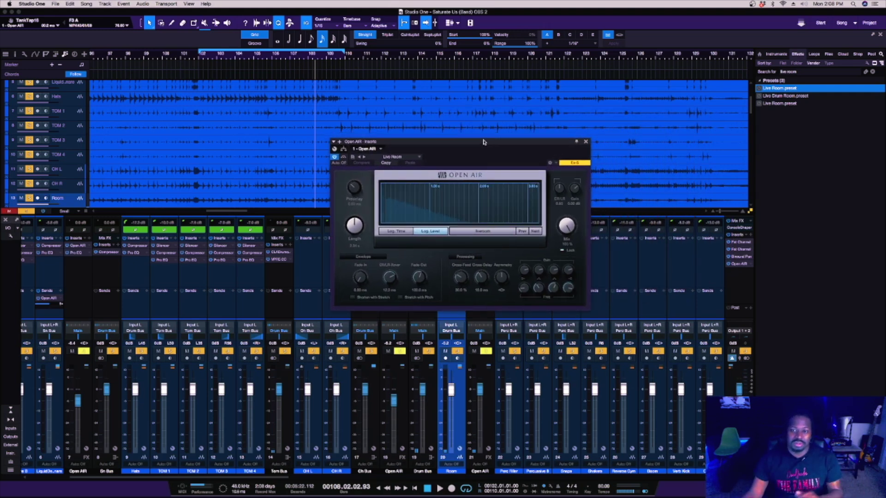
{"action": "left_click_drag", "start_coordinate": [484, 153], "coordinate": [277, 92]}
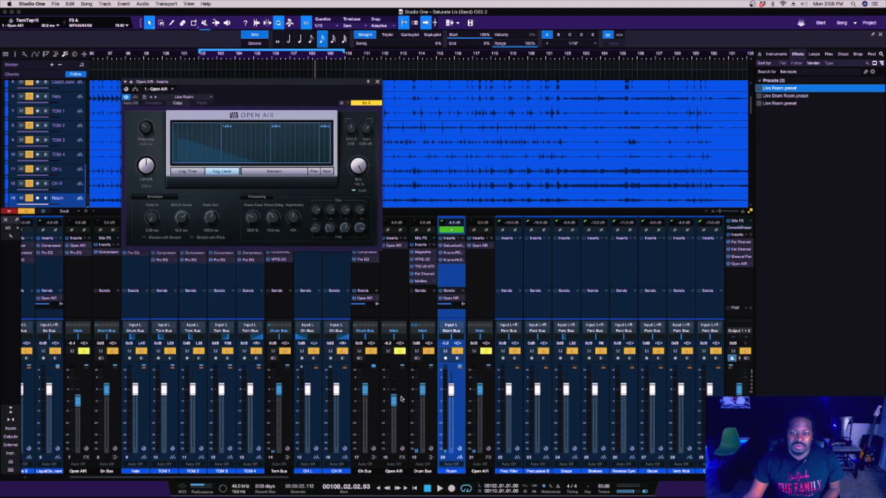
Pull the Room's new Open AIR return fully down, start playback and raise it to about -3.1 dB
{"action": "left_click", "coordinate": [448, 446]}
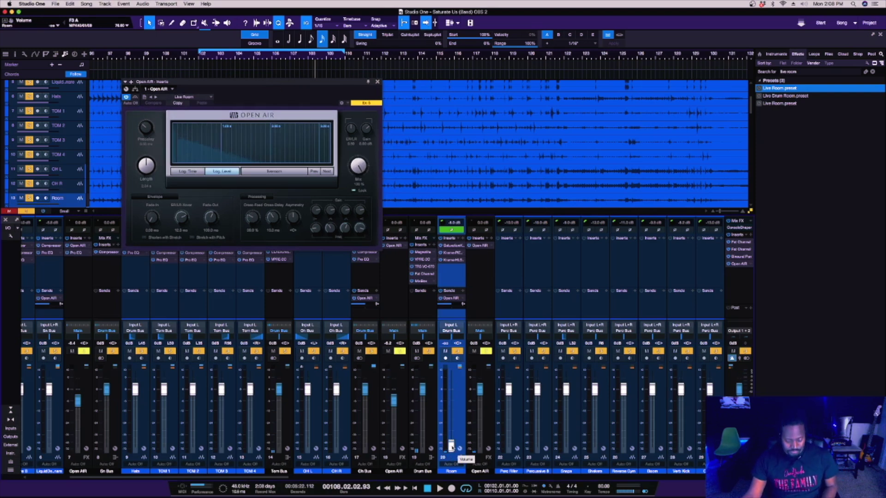
{"action": "key", "text": "super+z"}
{"action": "left_click_drag", "start_coordinate": [478, 391], "coordinate": [482, 483]}
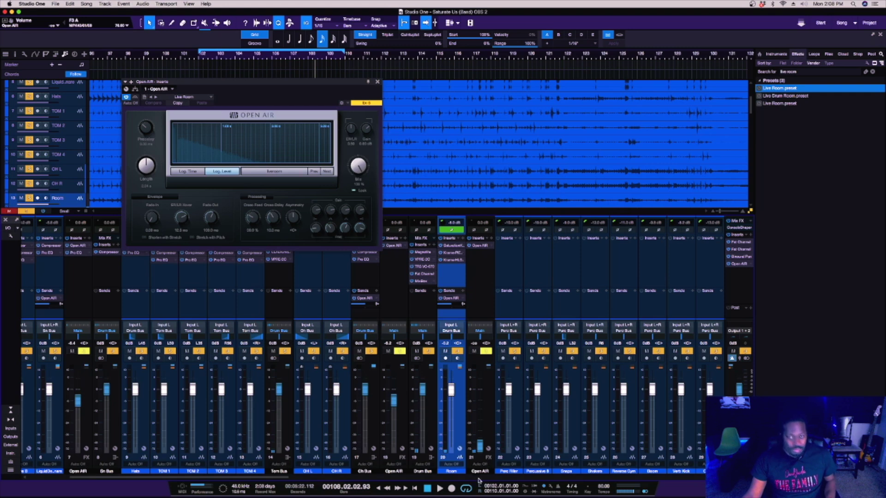
{"action": "key", "text": "space"}
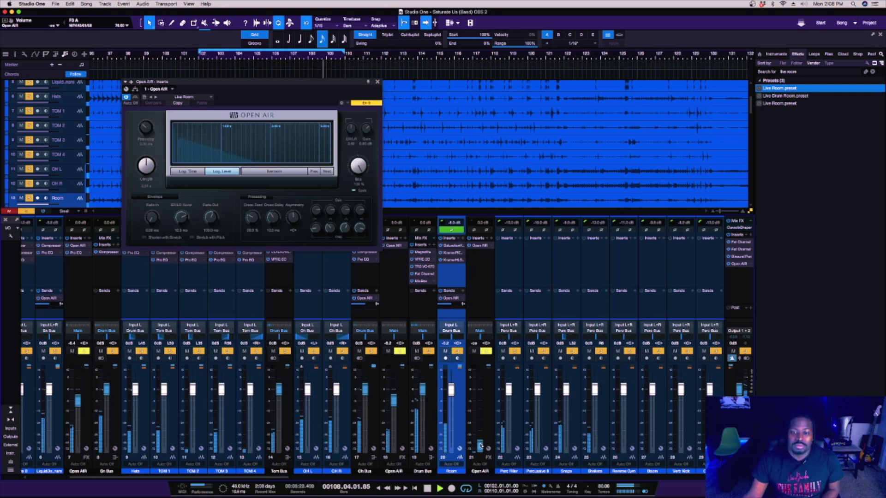
{"action": "left_click_drag", "start_coordinate": [480, 446], "coordinate": [479, 395]}
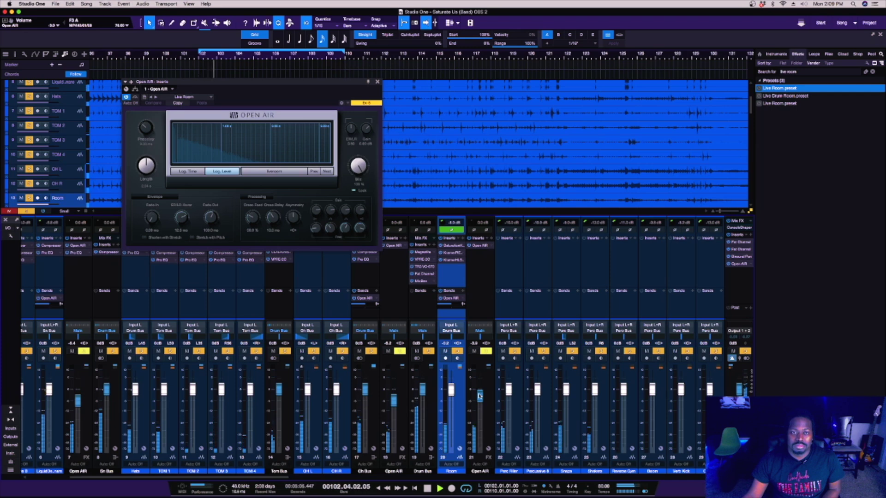
{"action": "left_click_drag", "start_coordinate": [480, 395], "coordinate": [480, 395]}
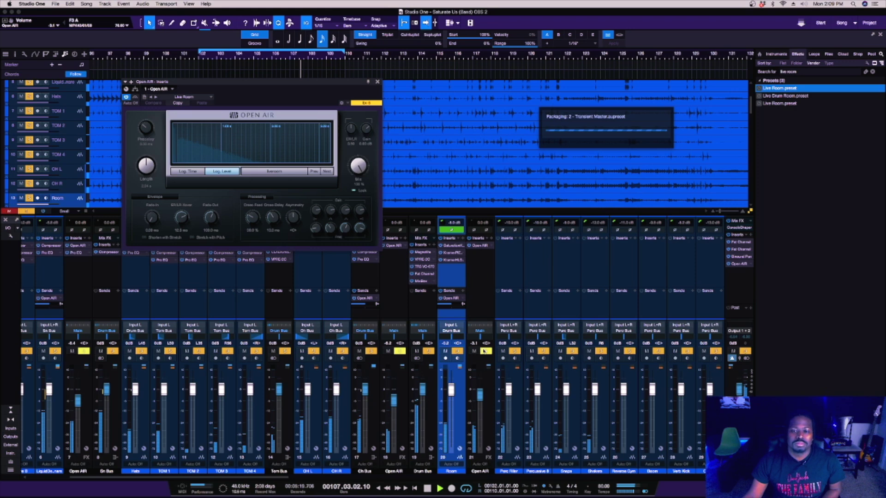
Isolate the Room's reverb and add the Live Drum Room preset as a second send, lowering its return to about -4.8 dB
{"action": "left_click", "coordinate": [484, 351]}
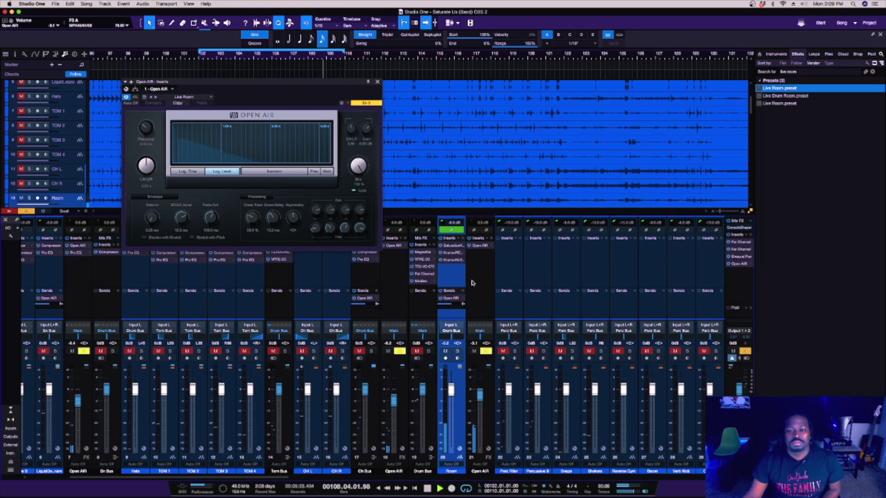
{"action": "left_click", "coordinate": [475, 273]}
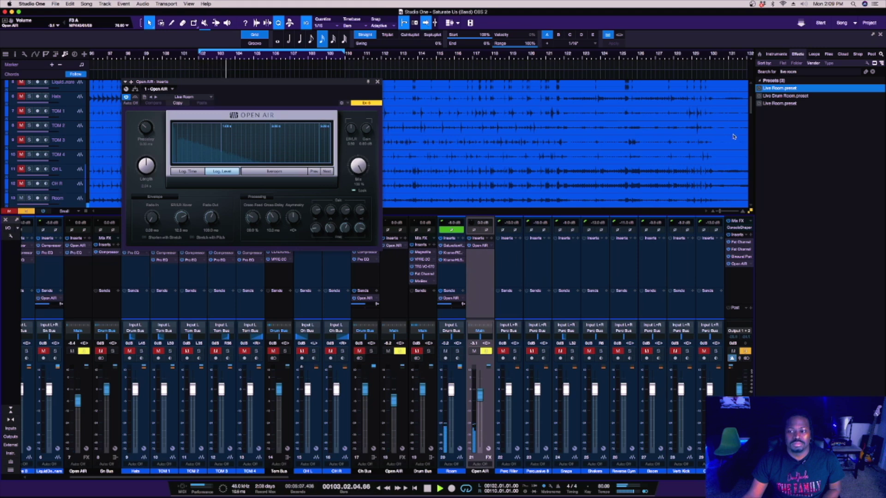
{"action": "left_click_drag", "start_coordinate": [775, 95], "coordinate": [453, 316]}
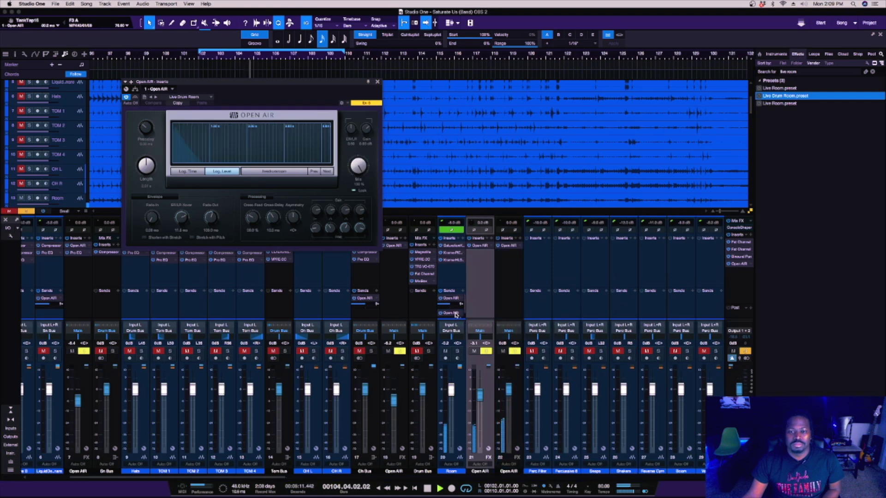
{"action": "left_click_drag", "start_coordinate": [509, 392], "coordinate": [510, 402]}
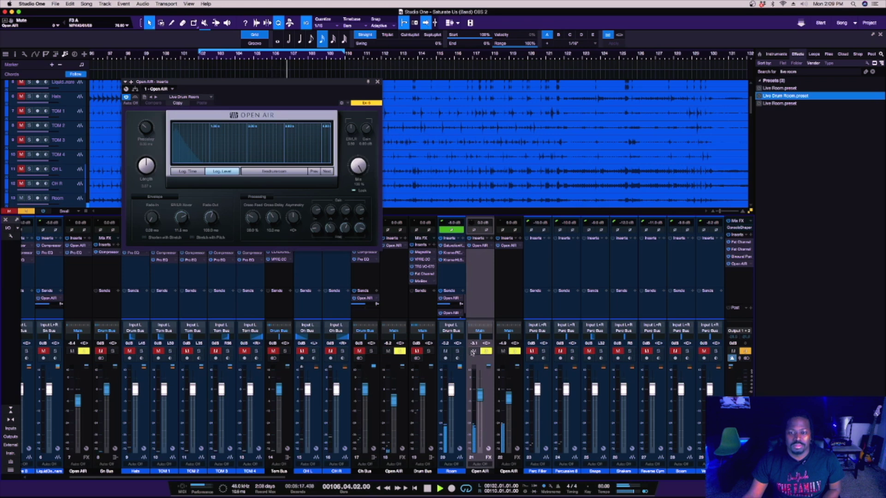
Compare the soloed Room with its isolated reverbs, and insert a Pro EQ after Open AIR on the Live Drum Room return
{"action": "left_click", "coordinate": [456, 352]}
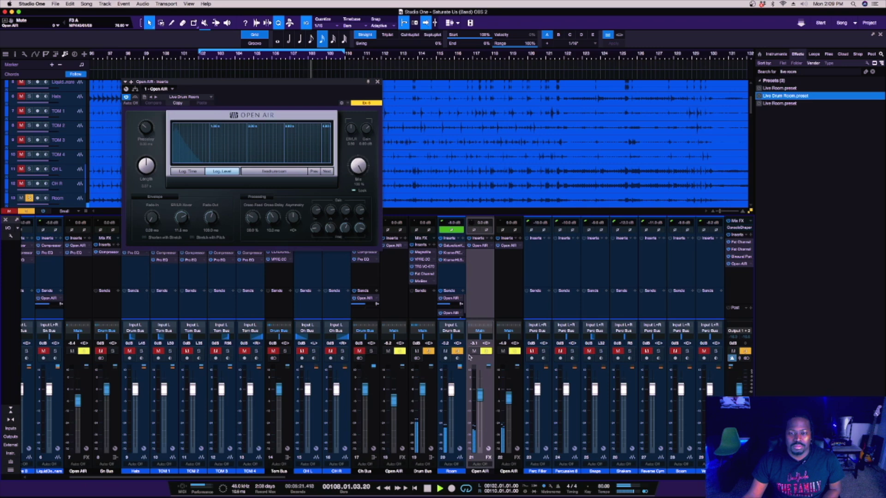
{"action": "left_click", "coordinate": [514, 352]}
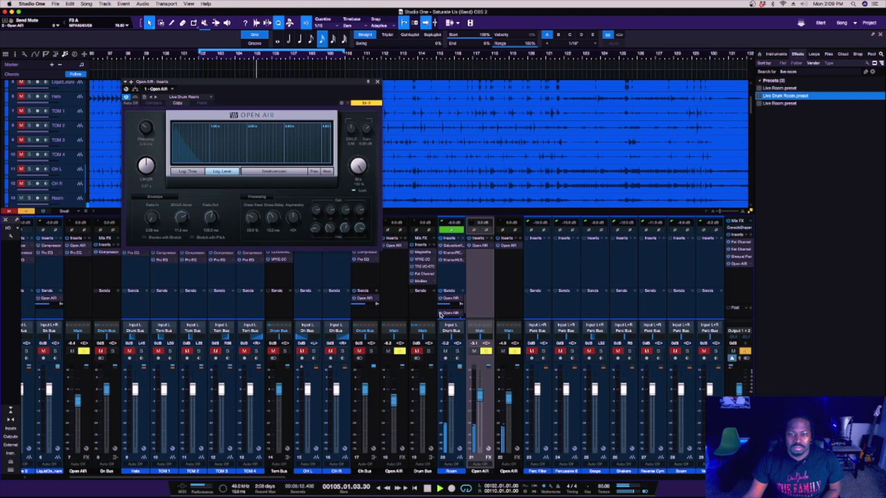
{"action": "left_click", "coordinate": [510, 276]}
{"action": "left_click", "coordinate": [519, 239]}
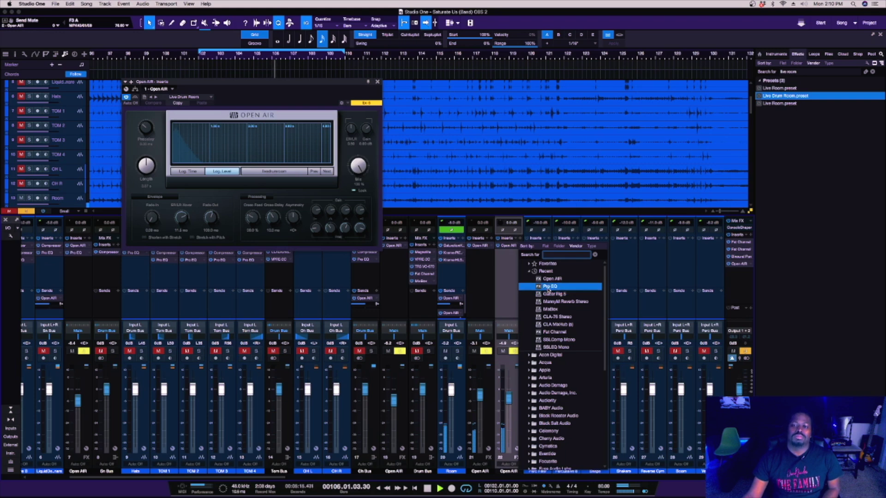
{"action": "left_click", "coordinate": [550, 286]}
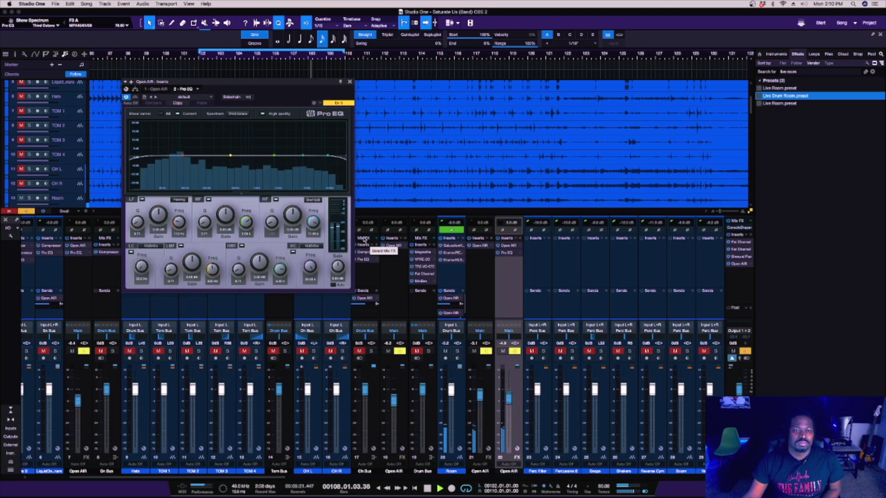
Shape the return's Pro EQ with a low cut, a high cut and slight dips in the mid and high-mid bands
{"action": "left_click_drag", "start_coordinate": [131, 158], "coordinate": [137, 160]}
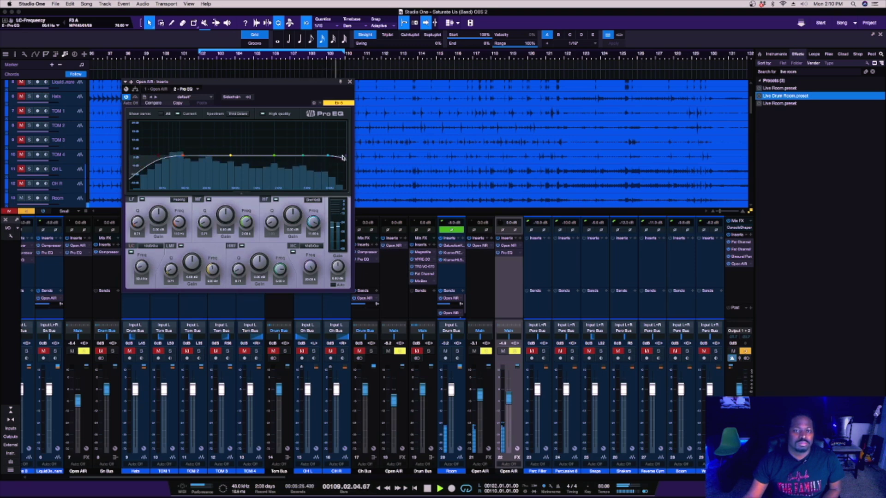
{"action": "left_click_drag", "start_coordinate": [342, 158], "coordinate": [339, 159]}
{"action": "left_click_drag", "start_coordinate": [274, 159], "coordinate": [304, 146]}
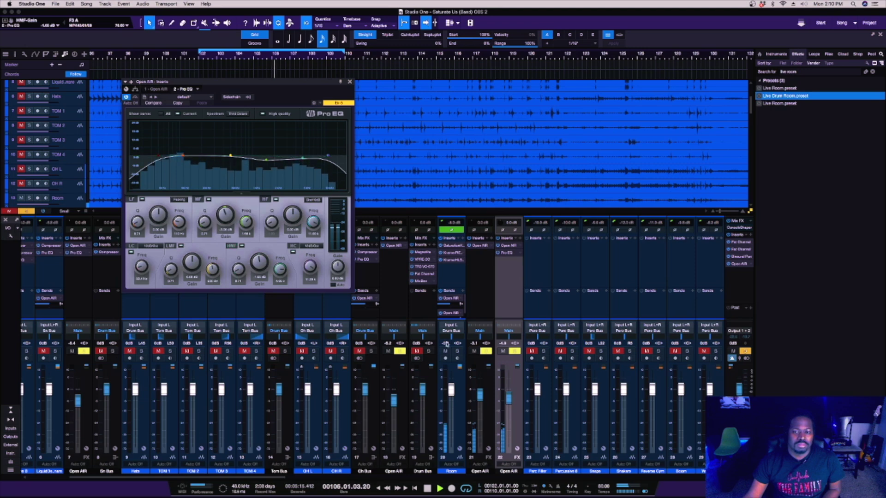
Solo the Drum Bus with all its channels during playback, then close the Pro EQ window and hide the browser
{"action": "left_click", "coordinate": [428, 352]}
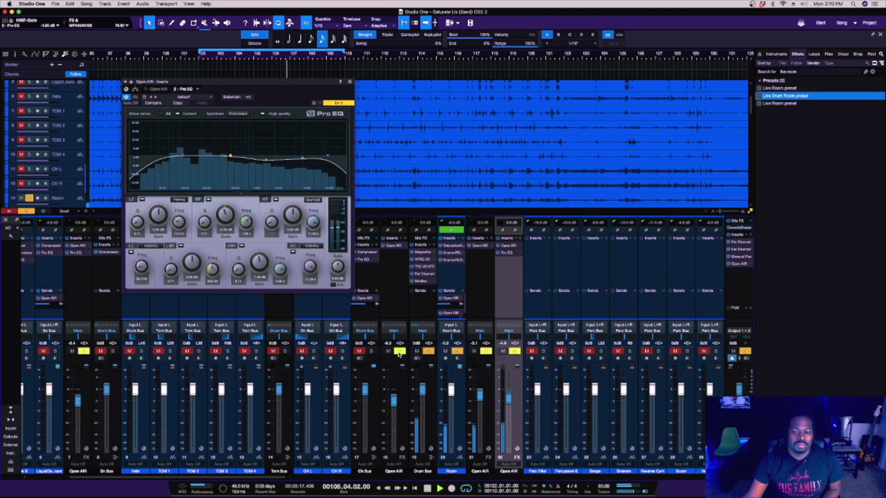
{"action": "left_click", "coordinate": [429, 352], "text": "alt"}
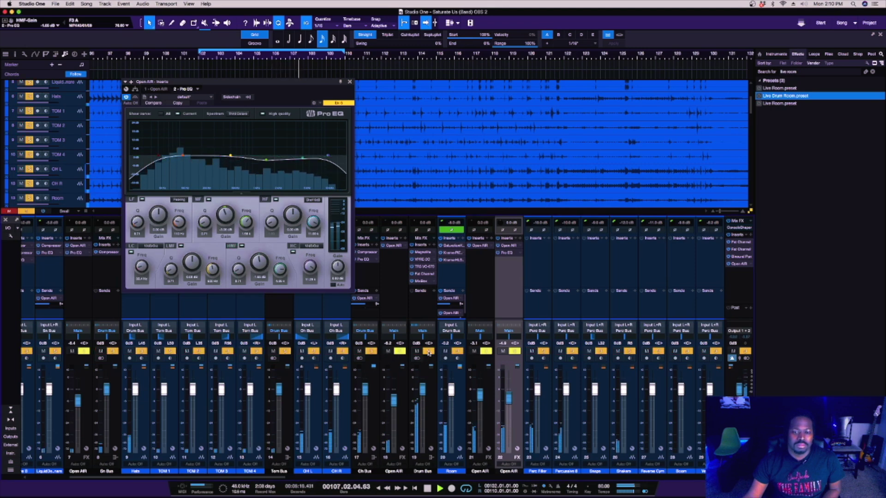
{"action": "left_click", "coordinate": [349, 82]}
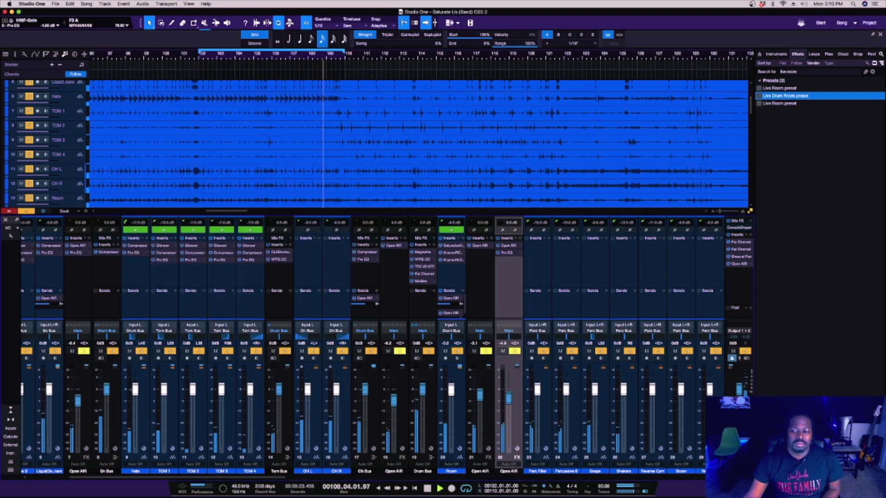
{"action": "key", "text": "F5"}
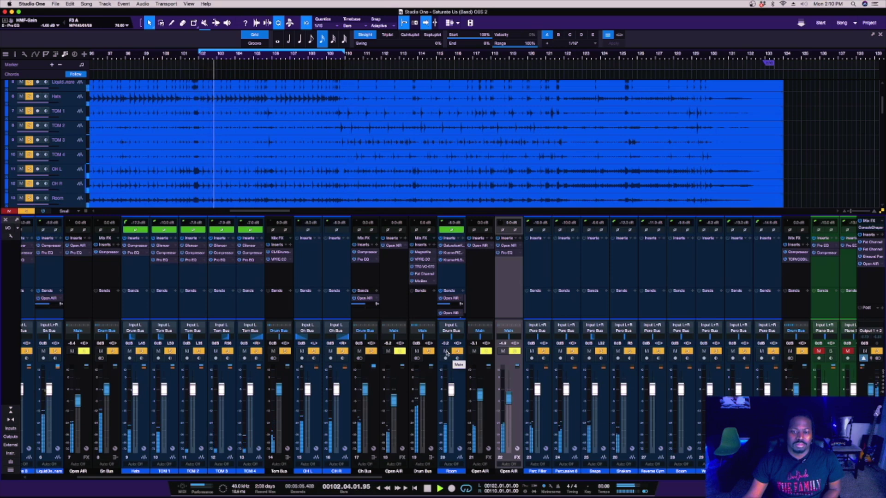
Mute and unmute the Room channel to compare its contribution to the full drums, then stop playback
{"action": "left_click", "coordinate": [446, 351]}
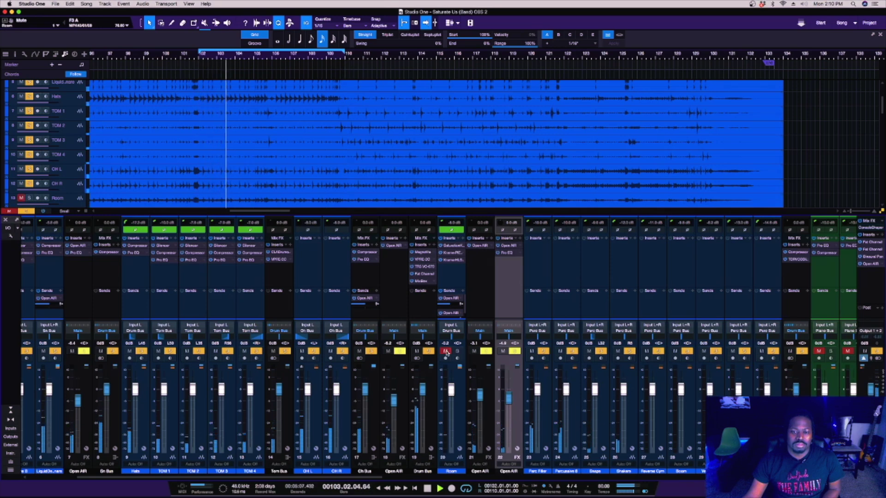
{"action": "left_click", "coordinate": [446, 351]}
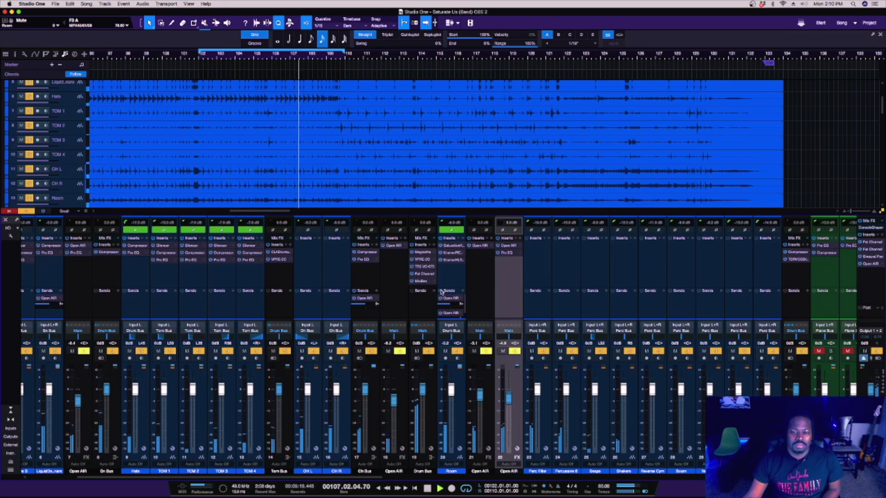
{"action": "key", "text": "space"}
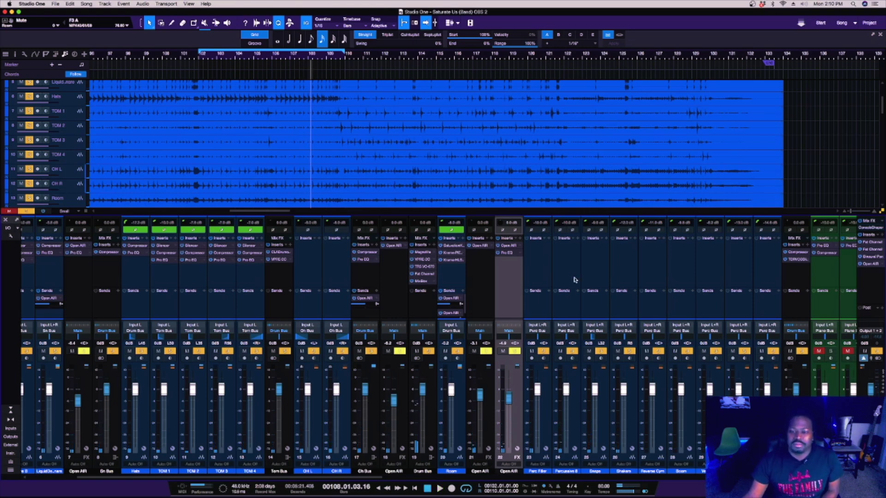
Find Room Reverb in the effects by searching "room", add it as a send on the Snaps channel, and hide the browser
{"action": "left_click", "coordinate": [488, 287]}
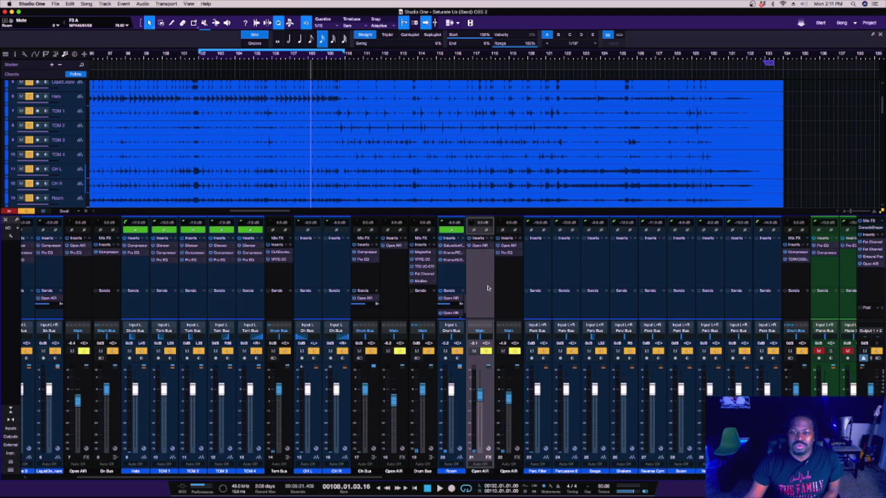
{"action": "left_click", "coordinate": [515, 289]}
{"action": "left_click", "coordinate": [577, 278]}
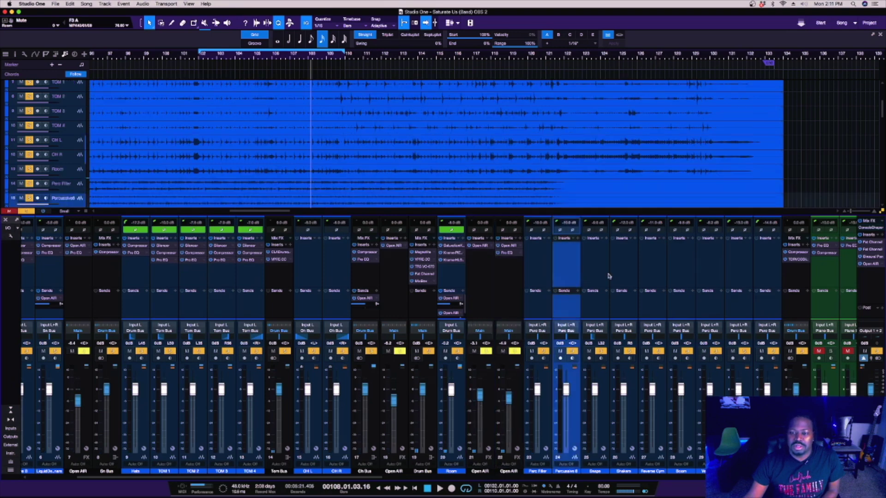
{"action": "left_click", "coordinate": [607, 276]}
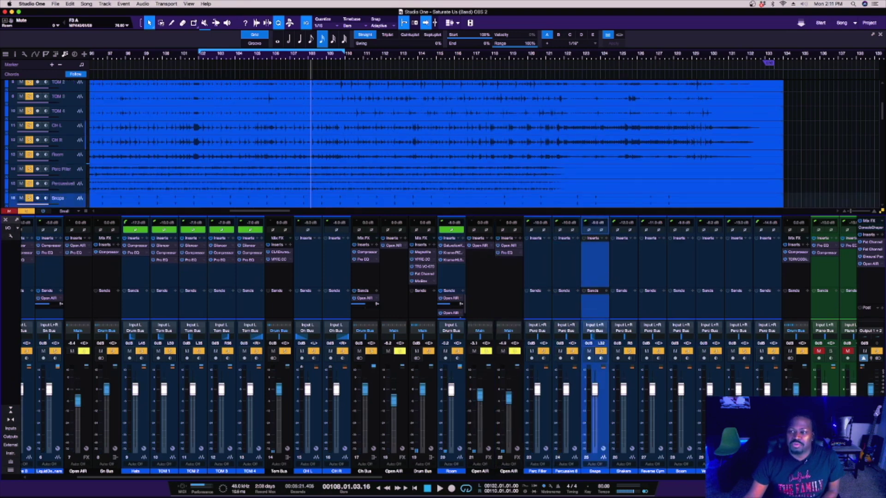
{"action": "key", "text": "F5"}
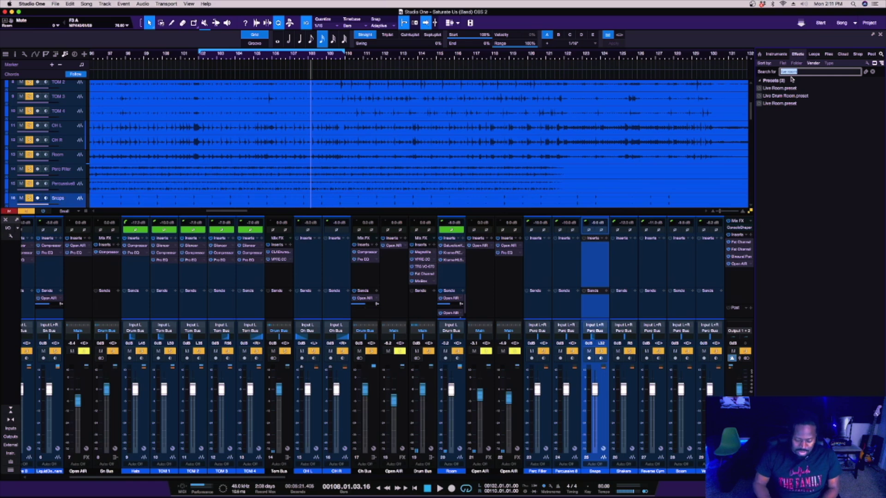
{"action": "type", "text": "room"}
{"action": "left_click", "coordinate": [777, 105]}
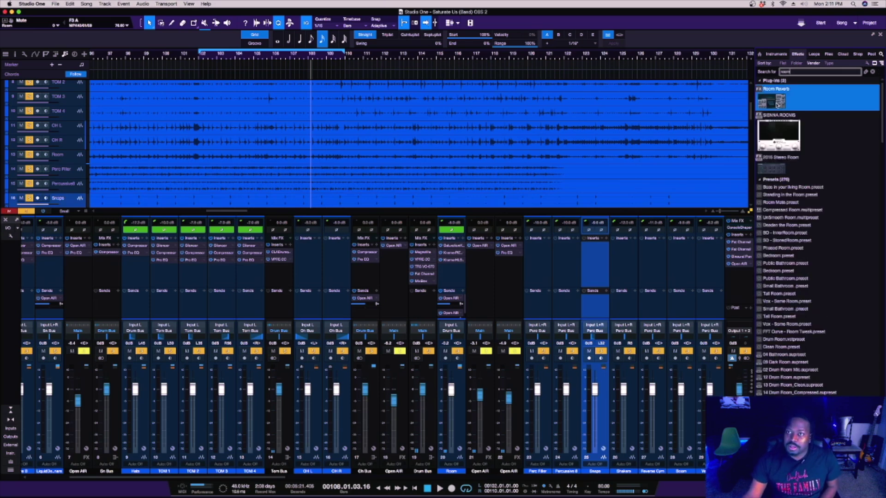
{"action": "left_click_drag", "start_coordinate": [777, 105], "coordinate": [600, 303]}
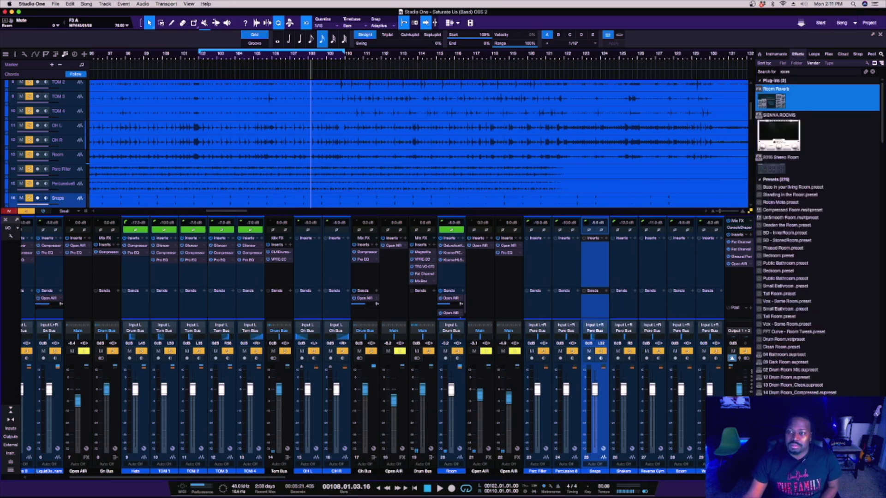
{"action": "key", "text": "F5"}
Solo the Snaps track and place the playhead near the end of bar 97
{"action": "left_click", "coordinate": [595, 268]}
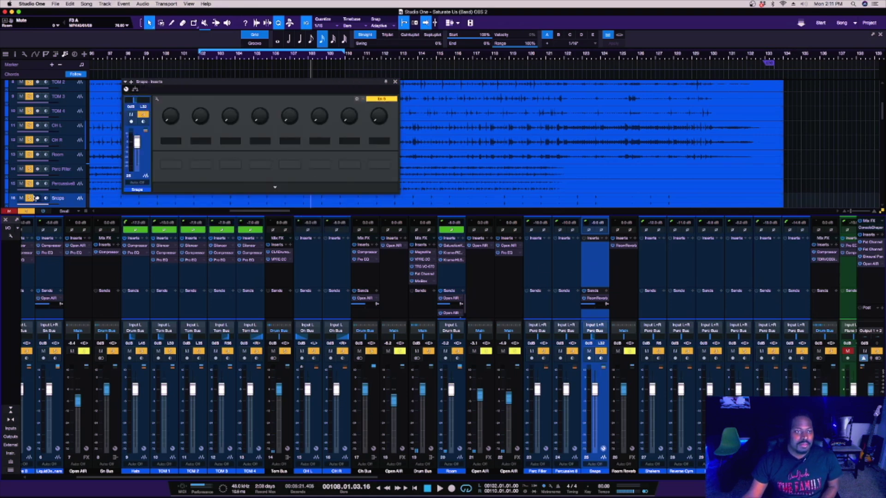
{"action": "left_click", "coordinate": [35, 198]}
{"action": "left_click", "coordinate": [36, 199]}
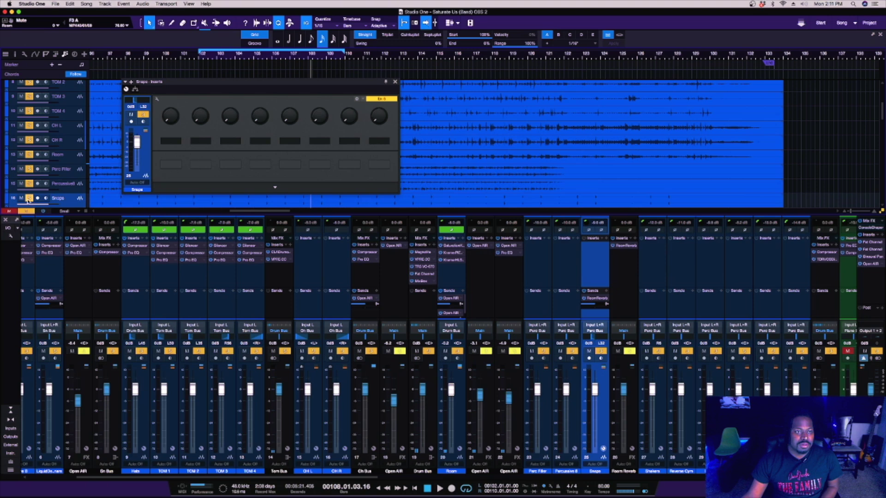
{"action": "left_click", "coordinate": [28, 198]}
{"action": "left_click", "coordinate": [120, 54]}
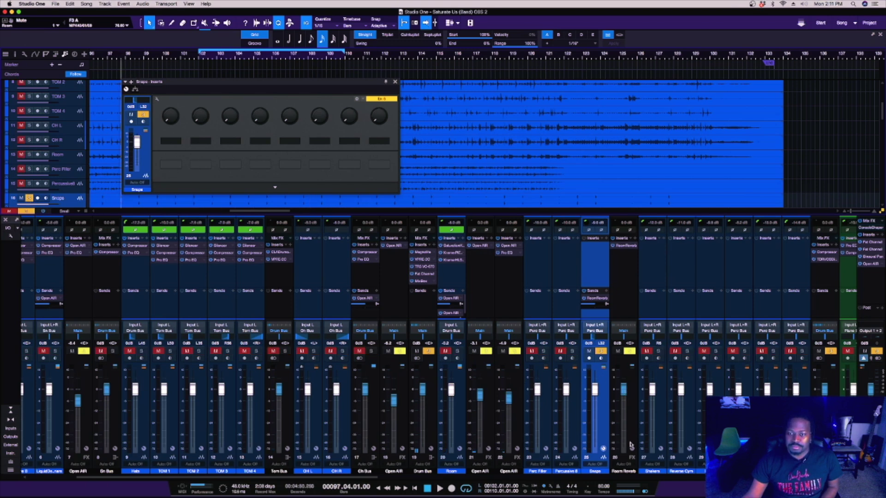
Lower the Room Reverb return to about -4.3 dB, audition it with the Snaps, and close the Snaps inserts window
{"action": "mouse_move", "coordinate": [623, 390]}
{"action": "left_mouse_down"}
{"action": "mouse_move", "coordinate": [623, 451]}
{"action": "mouse_move", "coordinate": [623, 399]}
{"action": "left_mouse_up"}
{"action": "key", "text": "space"}
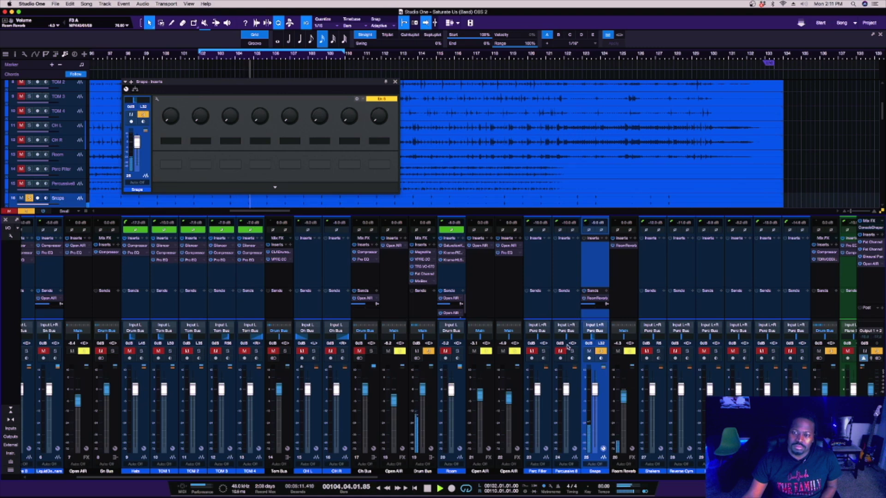
{"action": "key", "text": "space"}
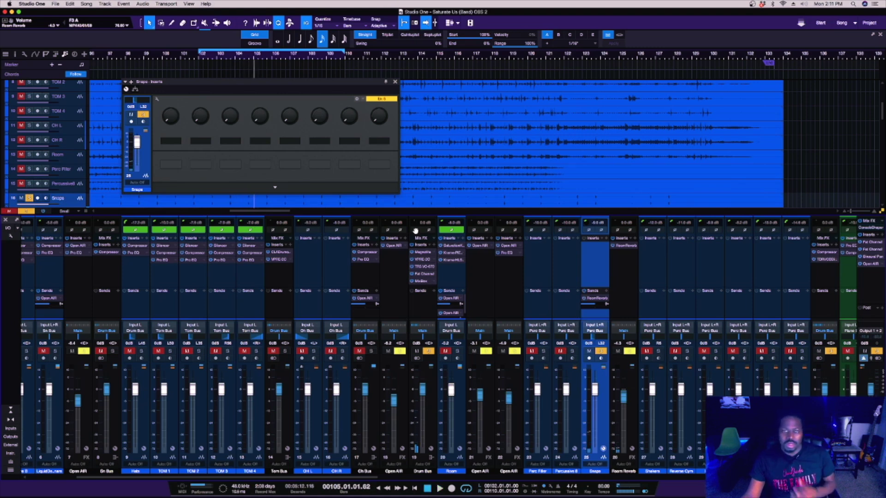
{"action": "left_click", "coordinate": [395, 81]}
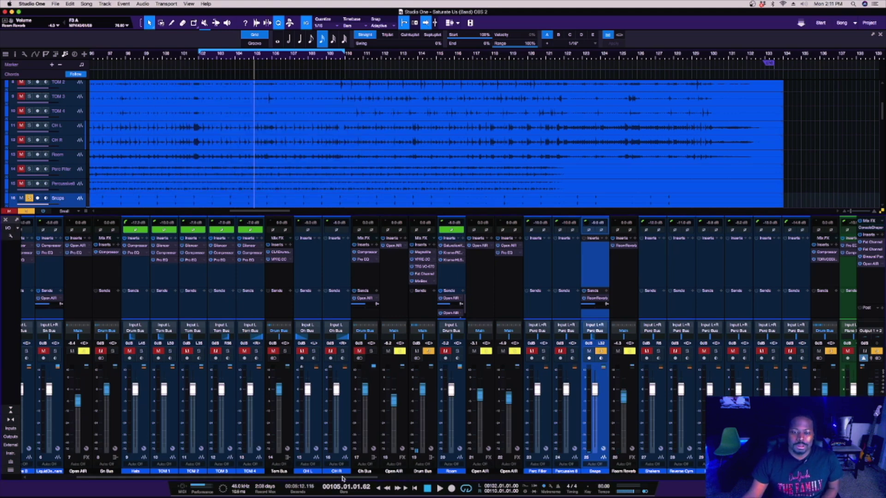
Solo the Pad Bus and Piano Bus with their channels, and play from bar 102 with the Piano Bus selected
{"action": "left_click_drag", "start_coordinate": [343, 478], "coordinate": [529, 471]}
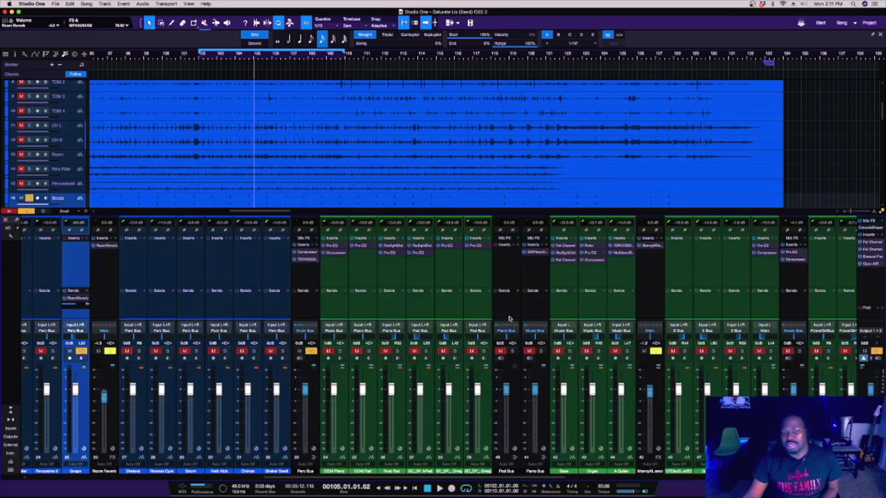
{"action": "left_click", "coordinate": [511, 351]}
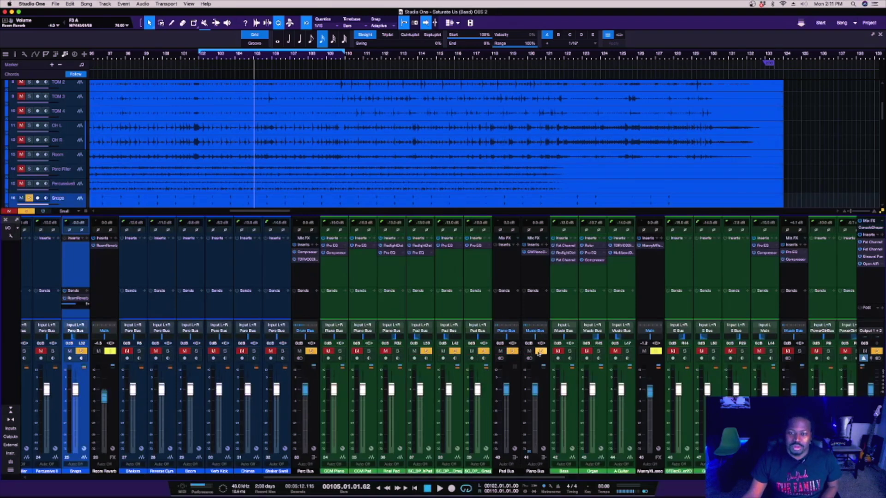
{"action": "left_click", "coordinate": [539, 351]}
{"action": "left_click", "coordinate": [541, 352]}
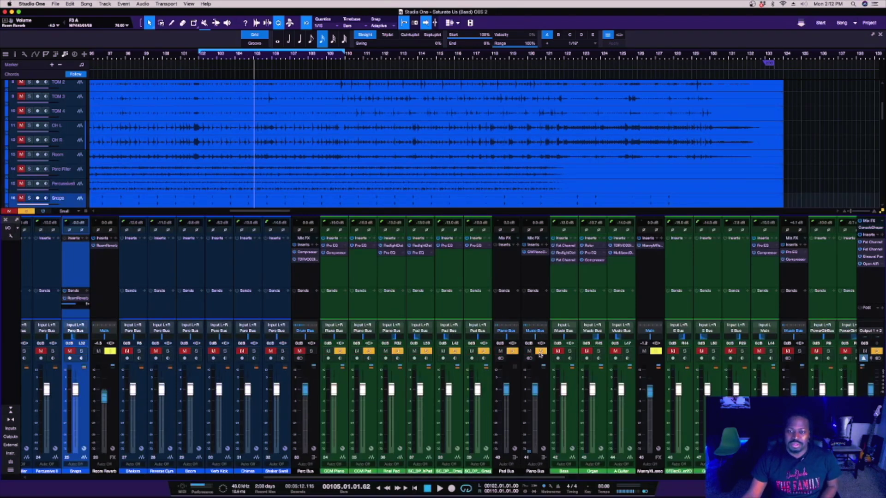
{"action": "left_click", "coordinate": [530, 277]}
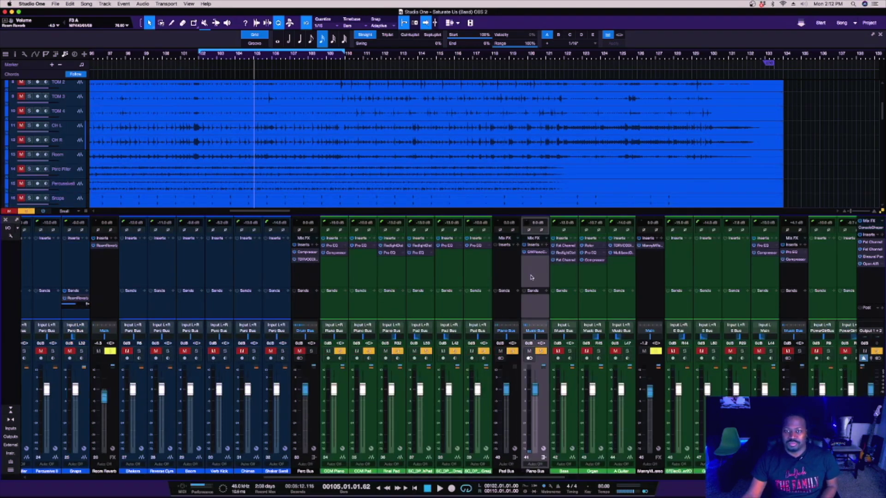
{"action": "left_click", "coordinate": [198, 56]}
{"action": "key", "text": "space"}
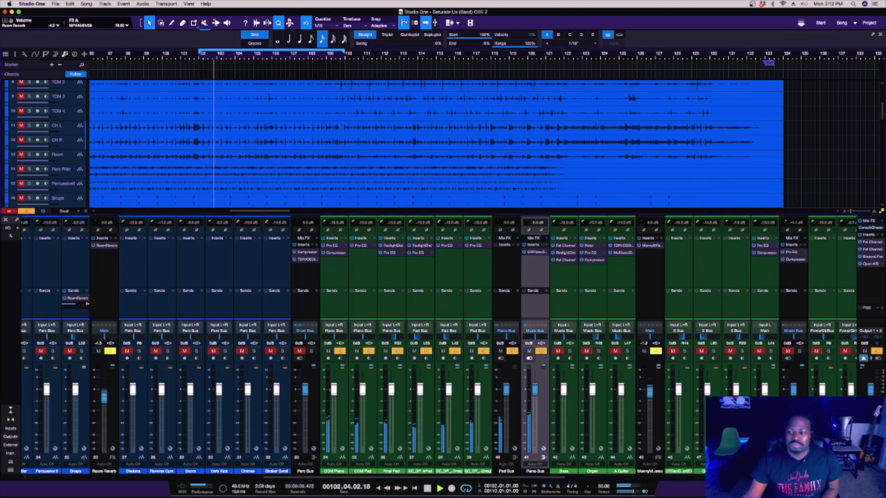
Search the effects for "piano" and add Open AIR with the Concert Piano preset as a send on the Piano Bus
{"action": "key", "text": "F5"}
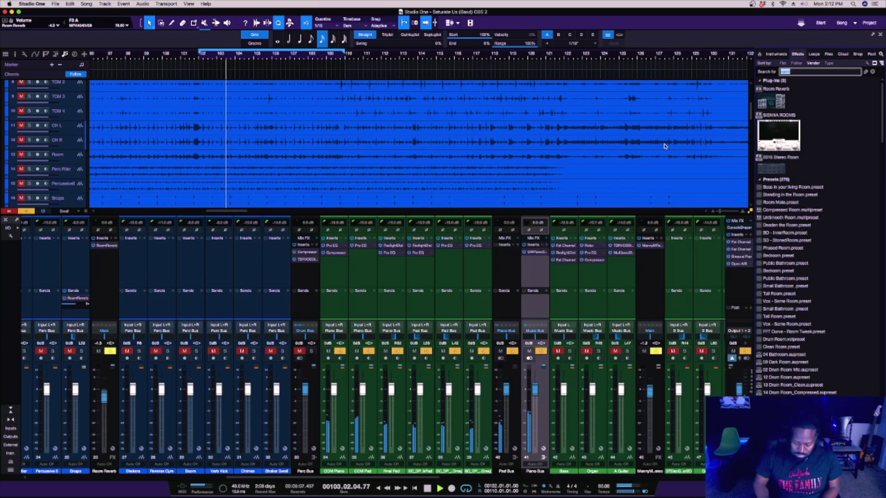
{"action": "type", "text": "piano"}
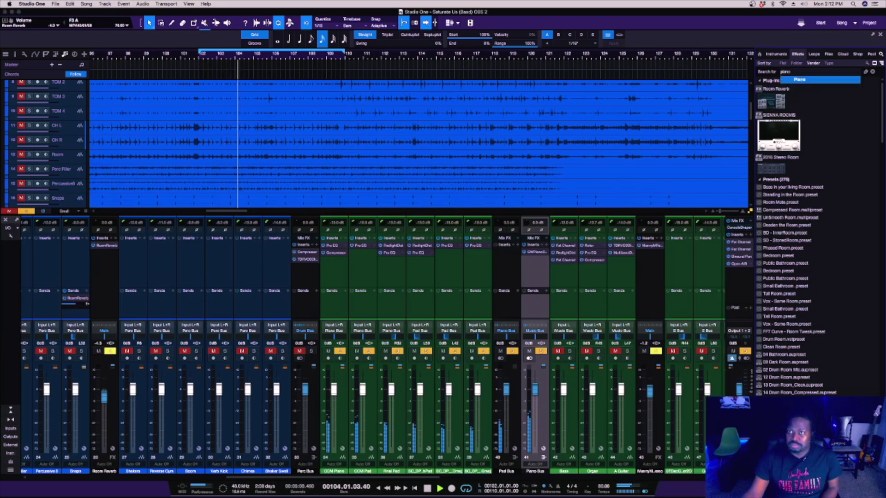
{"action": "key", "text": "Return"}
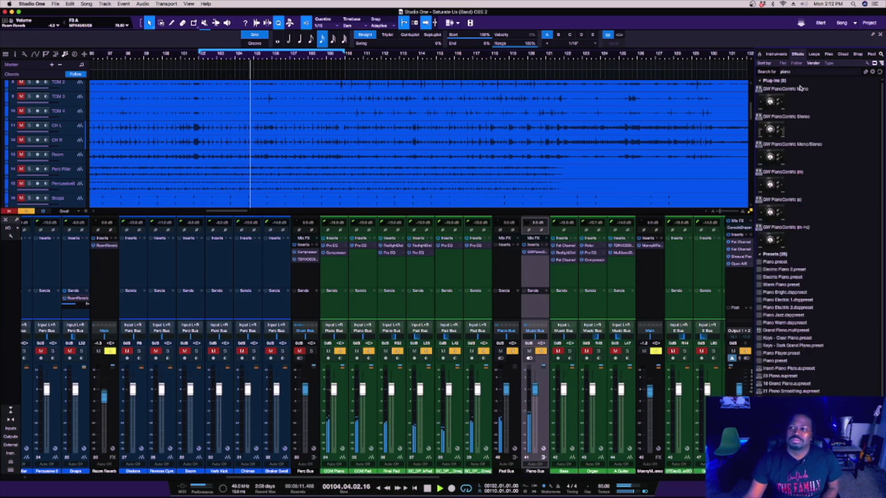
{"action": "left_click", "coordinate": [842, 93]}
{"action": "scroll", "coordinate": [882, 206], "scroll_direction": "down", "scroll_amount": 3}
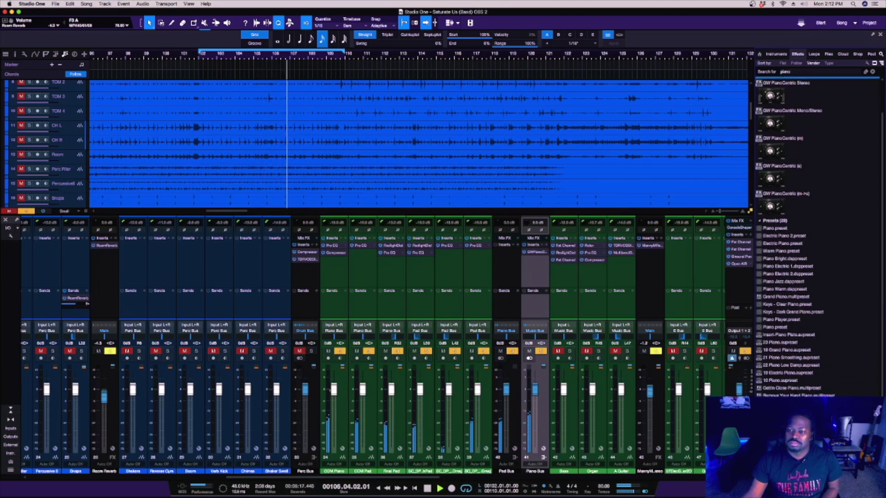
{"action": "left_click_drag", "start_coordinate": [651, 400], "coordinate": [534, 308]}
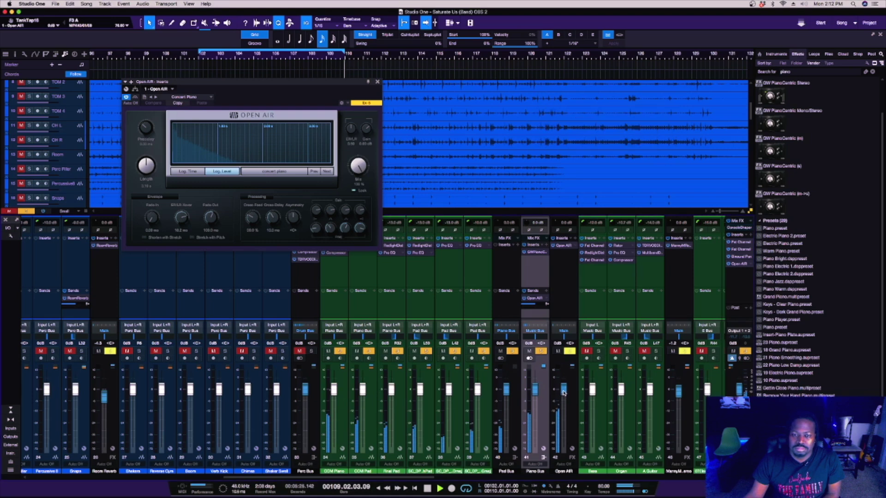
Lower the Piano Bus's Open AIR return to about -6.8 dB, hide the browser and close the Open AIR window
{"action": "left_click_drag", "start_coordinate": [563, 395], "coordinate": [563, 396]}
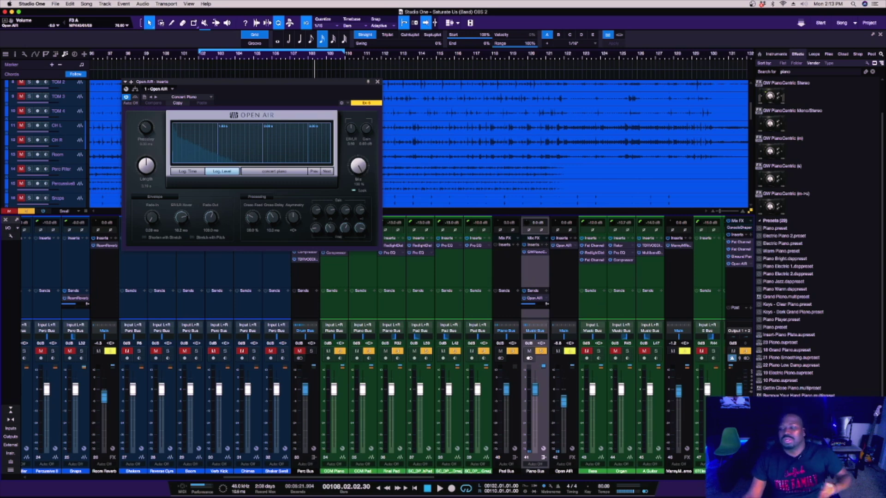
{"action": "key", "text": "F5"}
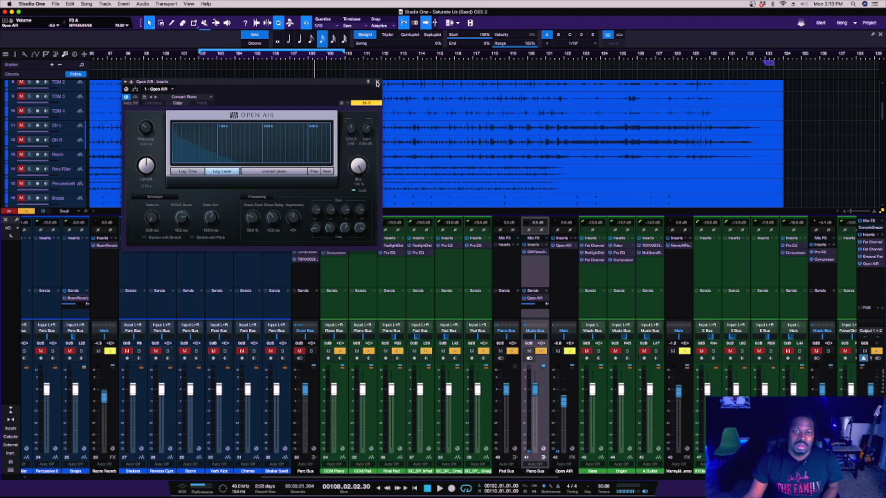
{"action": "left_click", "coordinate": [376, 83]}
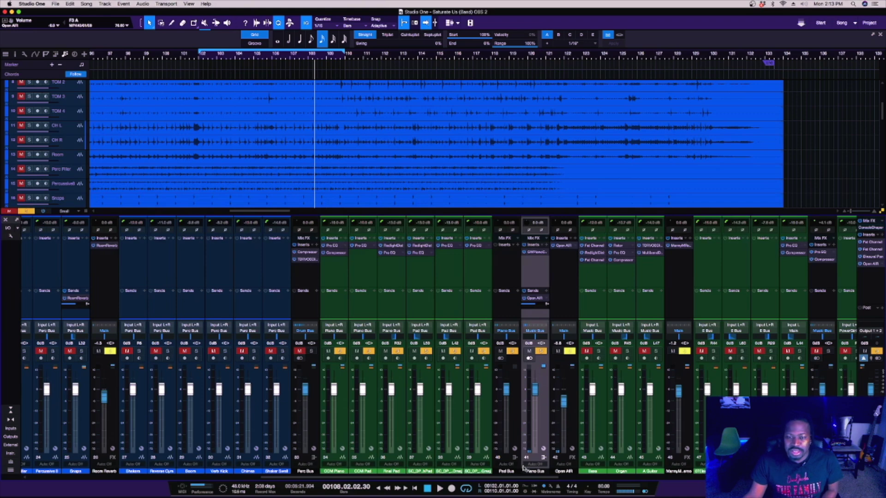
Add a send from the A Guitar channel to the existing MannyM Reverb return, and check the reverb's settings
{"action": "scroll", "coordinate": [525, 478], "scroll_direction": "right", "scroll_amount": 5}
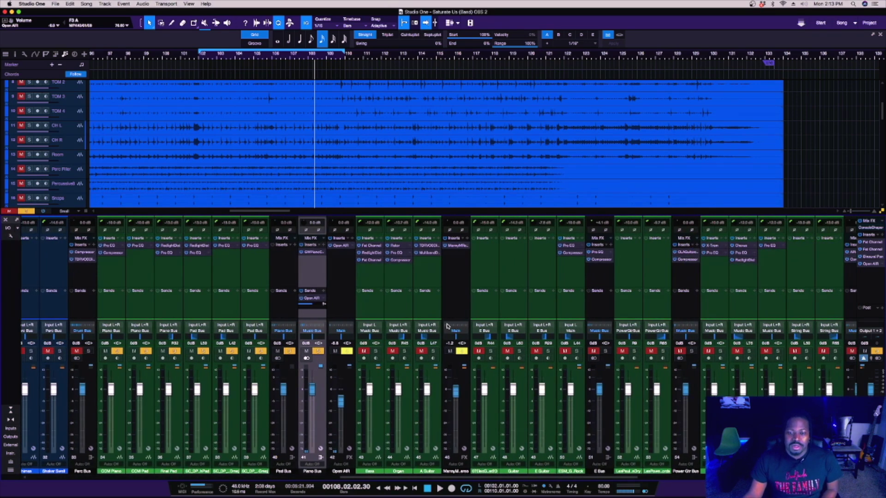
{"action": "left_click", "coordinate": [428, 271]}
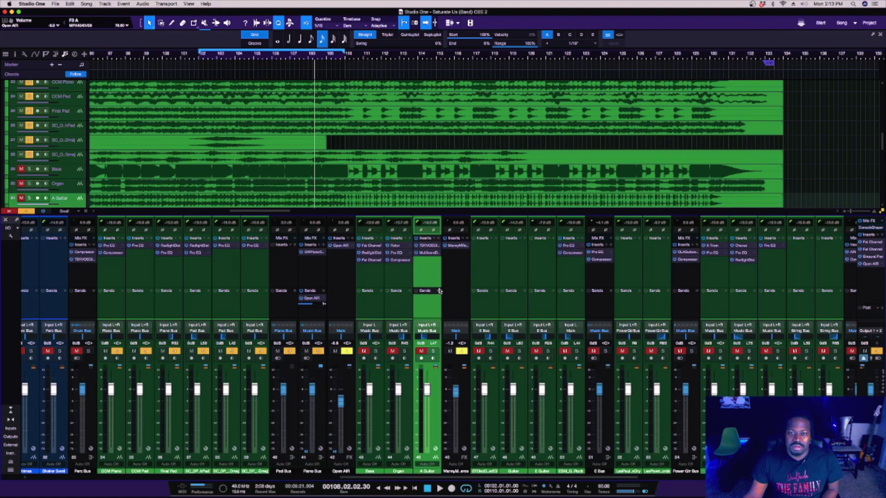
{"action": "left_click", "coordinate": [439, 291]}
{"action": "left_click", "coordinate": [466, 260]}
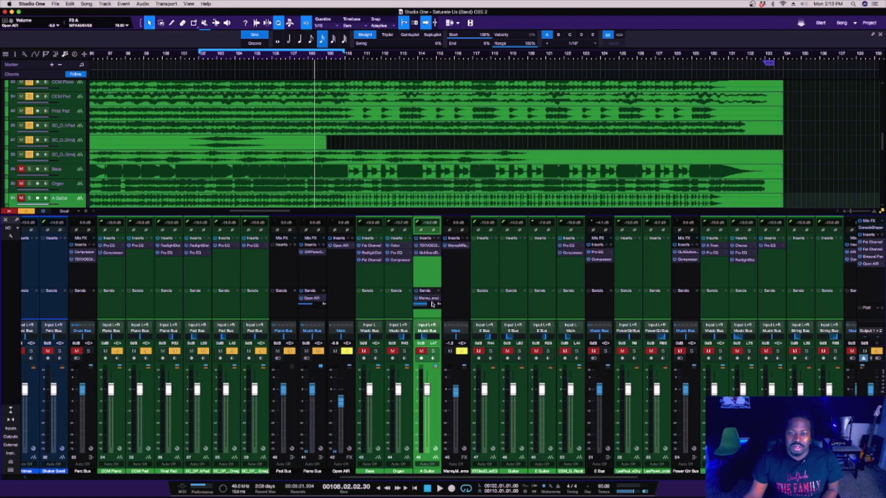
{"action": "left_click", "coordinate": [455, 245]}
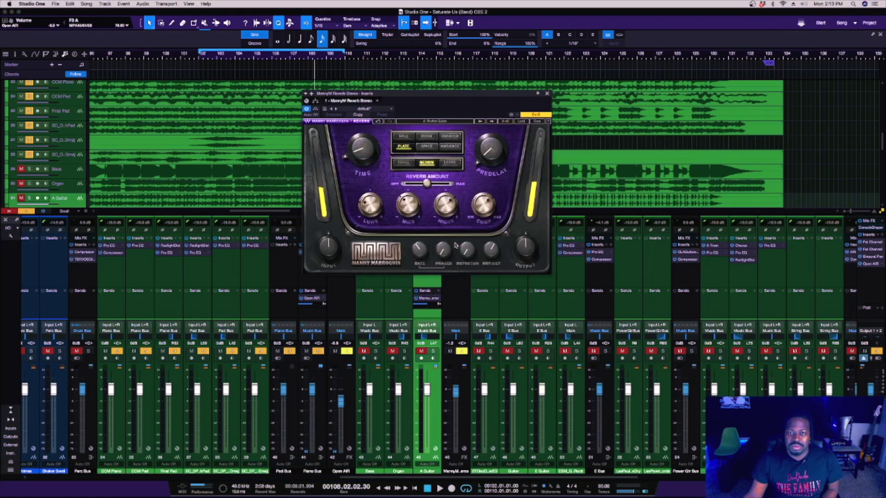
{"action": "left_click", "coordinate": [547, 95]}
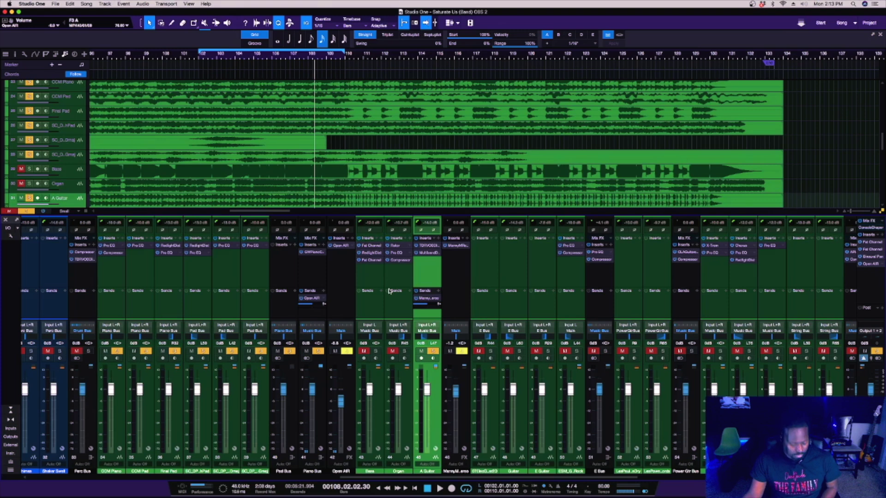
Solo the A Guitar during playback, raise the MannyM Reverb's Reverb Amount, and adjust its Dry/Wet to about 70%
{"action": "key", "text": "space"}
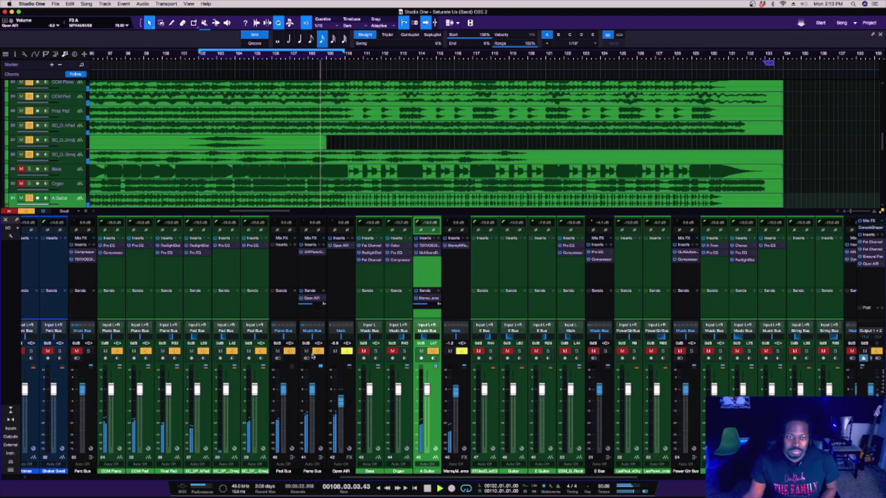
{"action": "key", "text": "shift+s"}
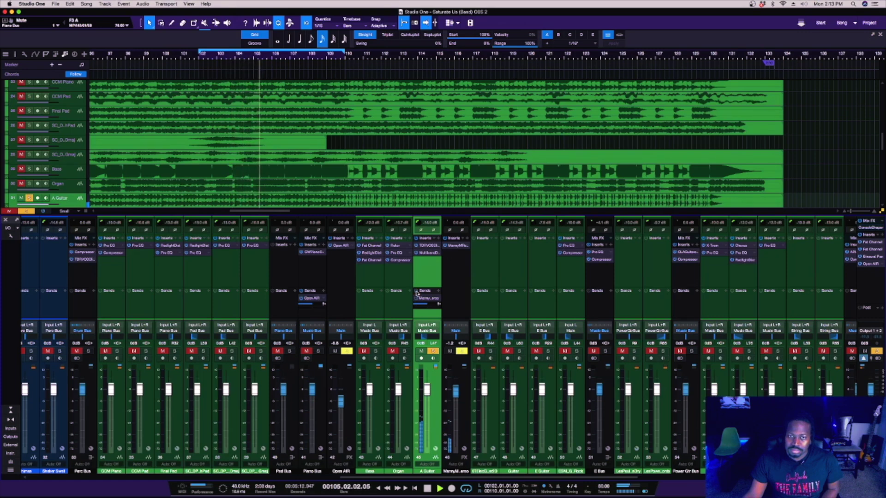
{"action": "left_click", "coordinate": [457, 247]}
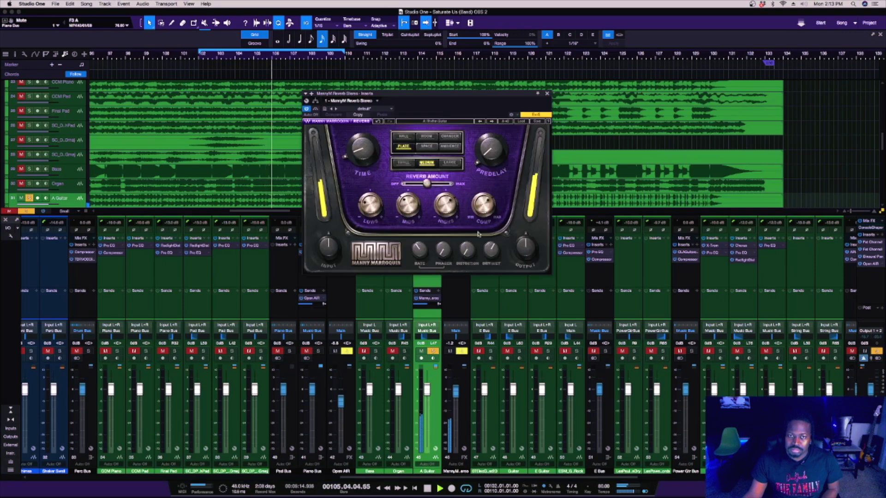
{"action": "left_click_drag", "start_coordinate": [426, 184], "coordinate": [436, 183]}
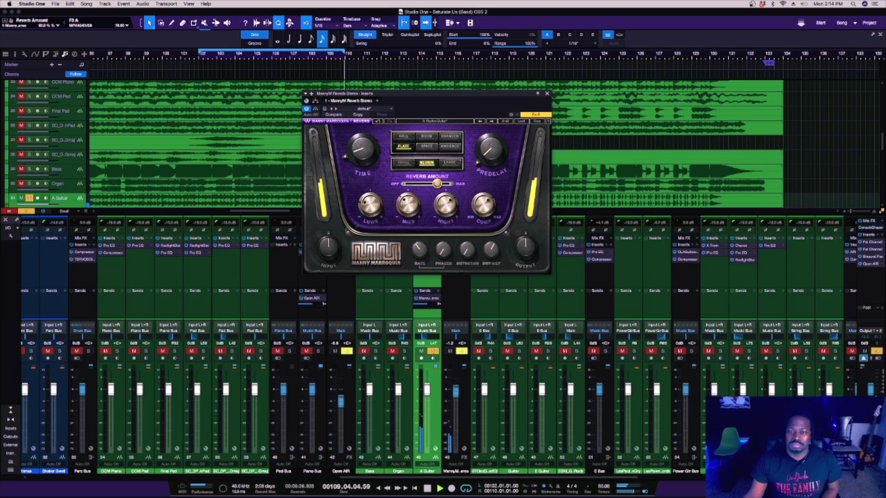
{"action": "left_click_drag", "start_coordinate": [495, 248], "coordinate": [494, 243]}
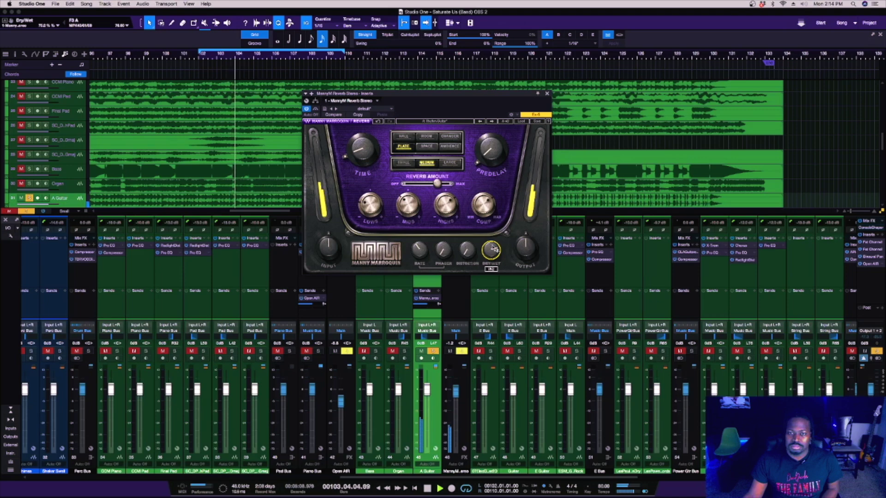
Stop playback, close the MannyM Reverb window and unsolo the A Guitar channel
{"action": "key", "text": "space"}
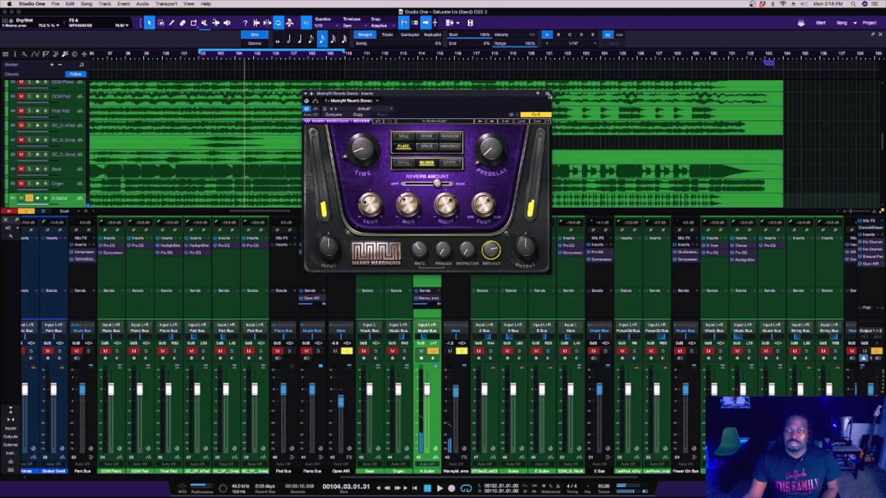
{"action": "left_click", "coordinate": [547, 95]}
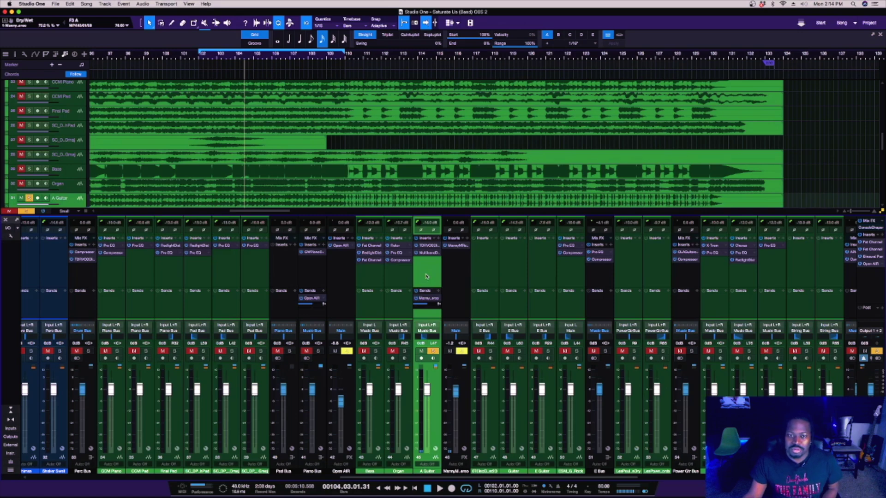
{"action": "left_click", "coordinate": [433, 351]}
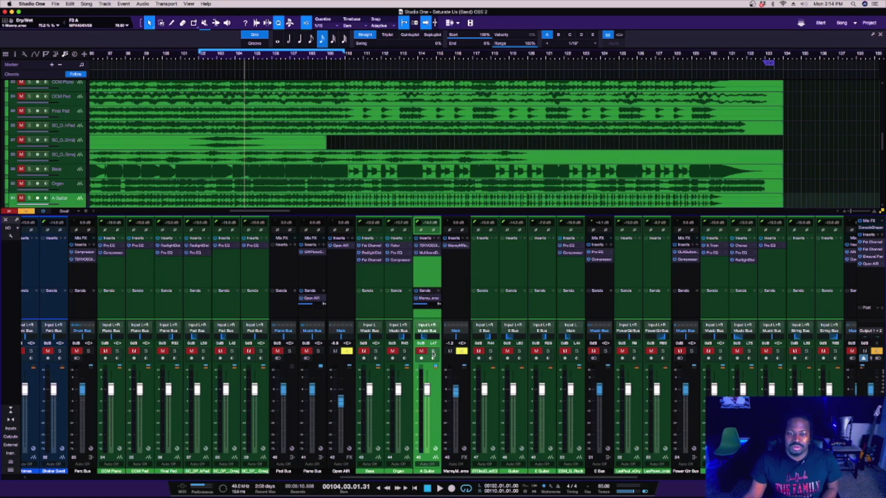
Solo the E Bus, search the effects for "rig" and add Guitar Rig 5 as a send on the E Bus
{"action": "scroll", "coordinate": [479, 479], "scroll_direction": "right", "scroll_amount": 5}
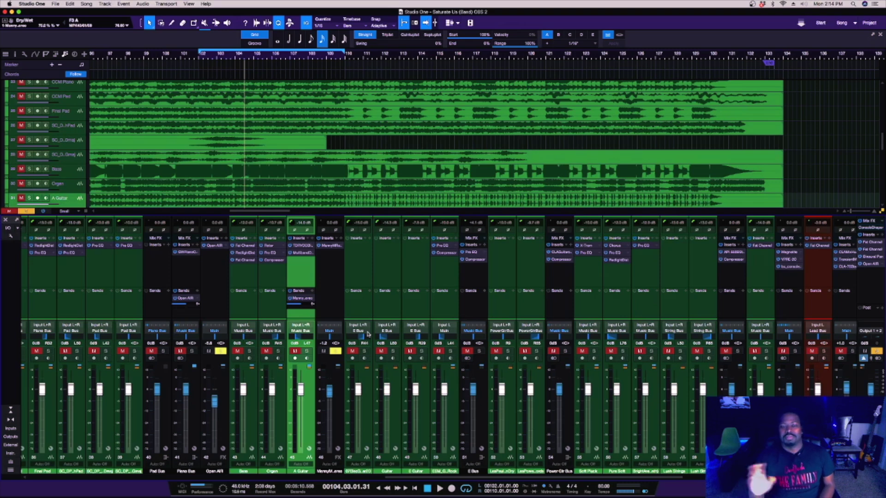
{"action": "left_click", "coordinate": [474, 283]}
{"action": "left_click", "coordinate": [480, 351]}
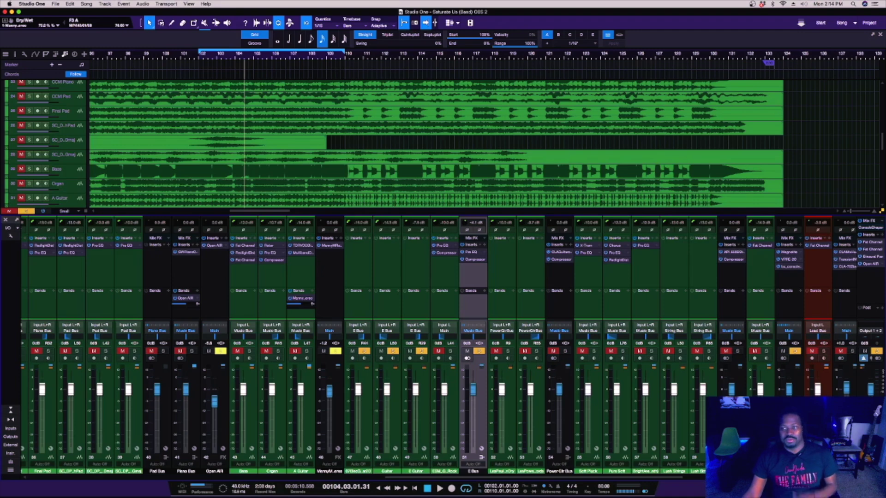
{"action": "key", "text": "F5"}
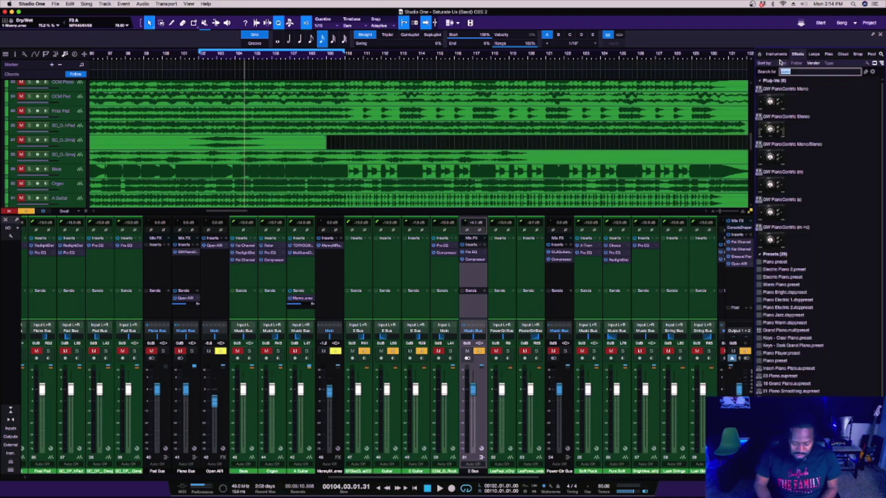
{"action": "type", "text": "rig"}
{"action": "left_click", "coordinate": [781, 107]}
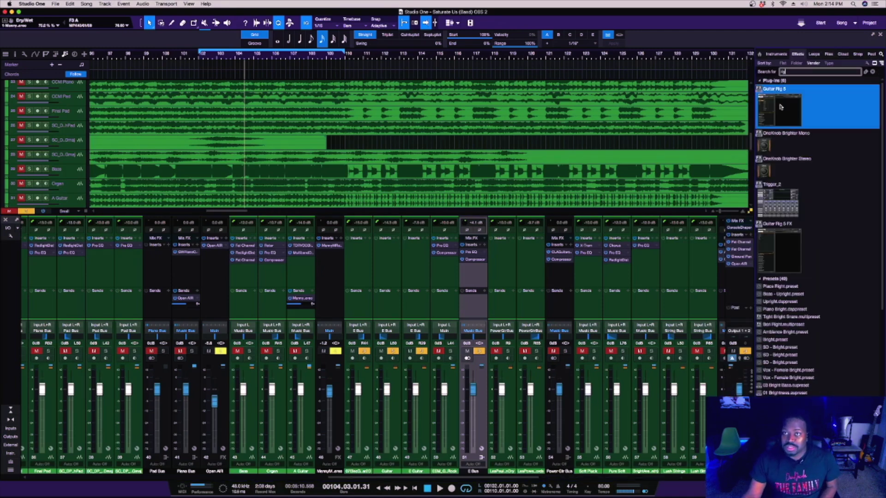
{"action": "left_click_drag", "start_coordinate": [780, 107], "coordinate": [475, 308]}
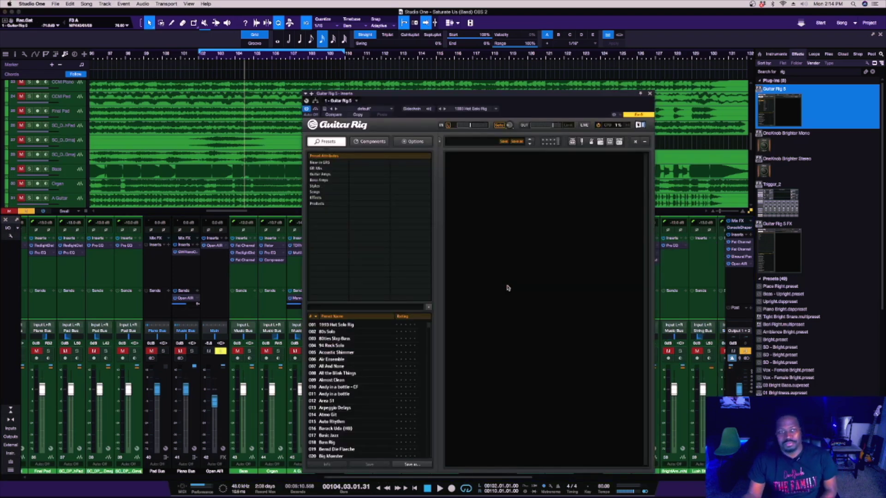
Add the IceVerb reverb to the Guitar Rig rack and expand the Delay & Echo components
{"action": "left_click", "coordinate": [373, 142]}
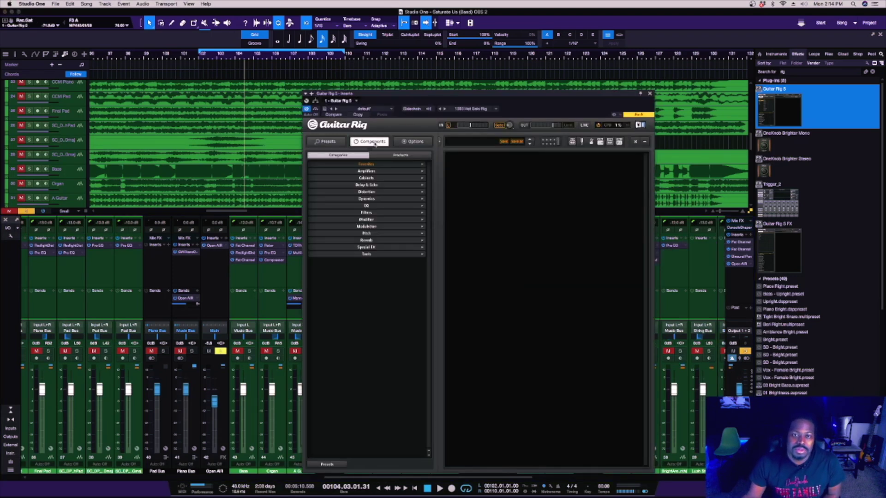
{"action": "left_click", "coordinate": [378, 241]}
{"action": "left_click_drag", "start_coordinate": [334, 257], "coordinate": [519, 261]}
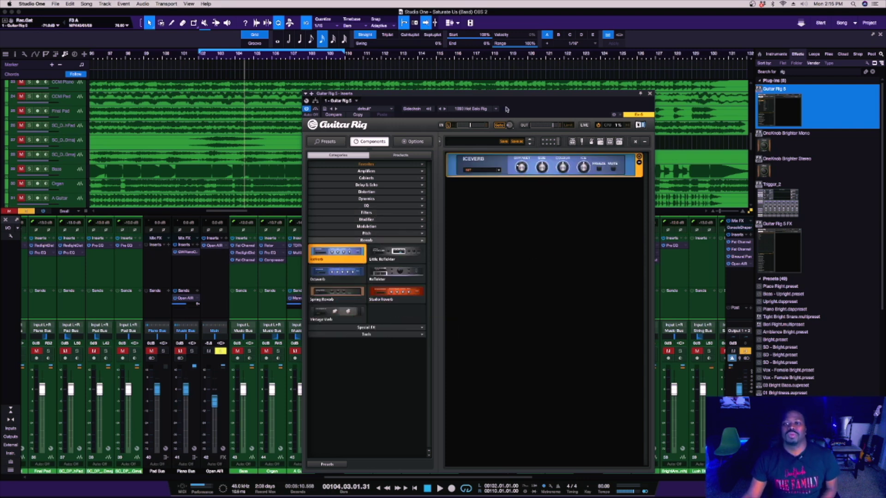
{"action": "left_click", "coordinate": [377, 185]}
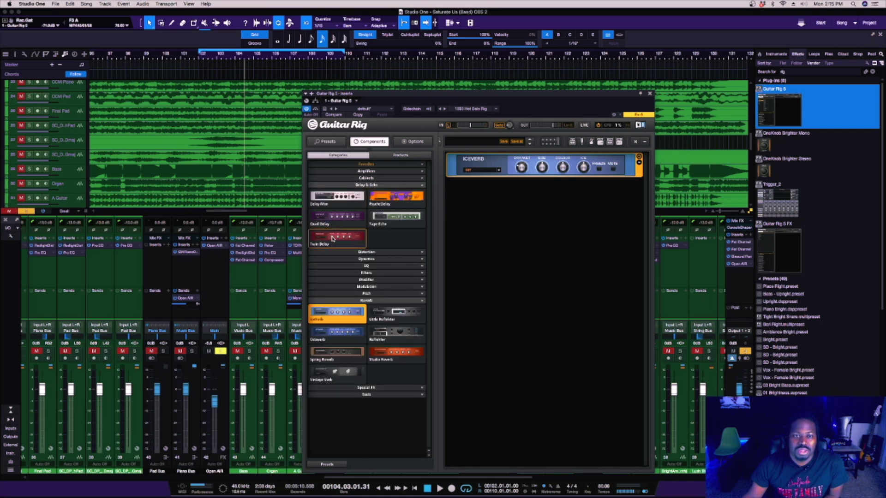
Try a Twin Delay below IceVerb in the Guitar Rig rack and look through its presets
{"action": "left_click_drag", "start_coordinate": [332, 238], "coordinate": [552, 267]}
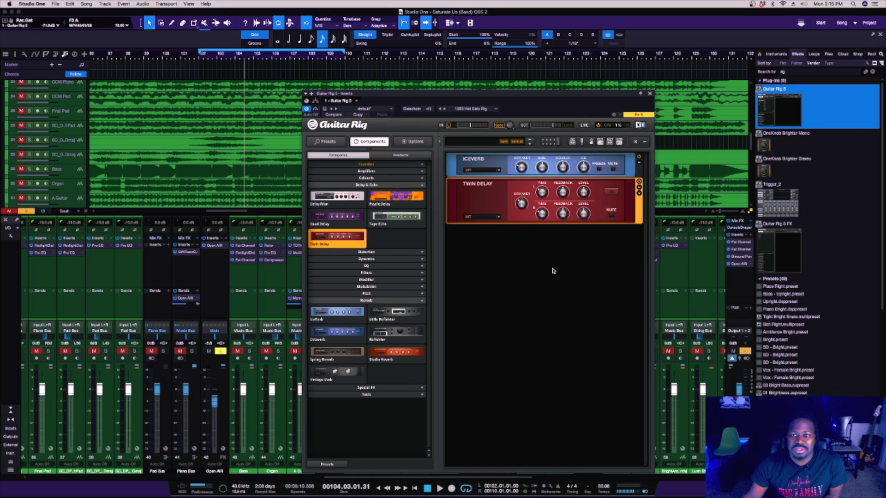
{"action": "left_click", "coordinate": [498, 216]}
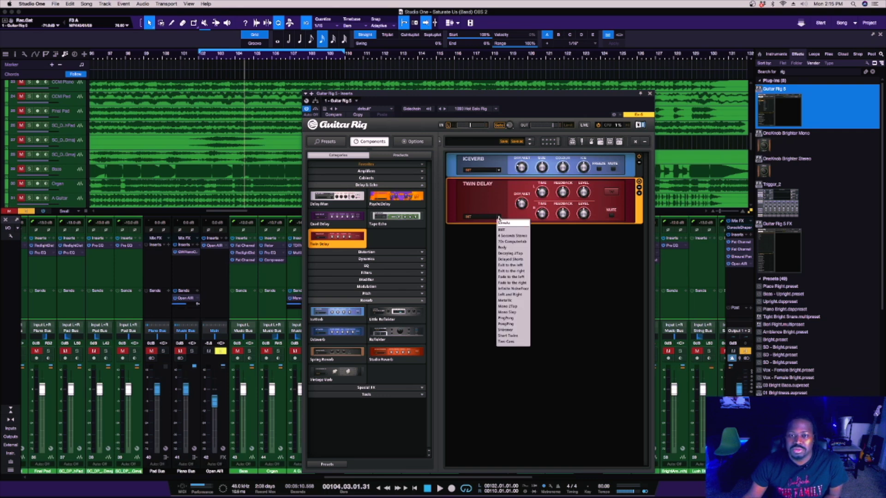
{"action": "left_click", "coordinate": [470, 241]}
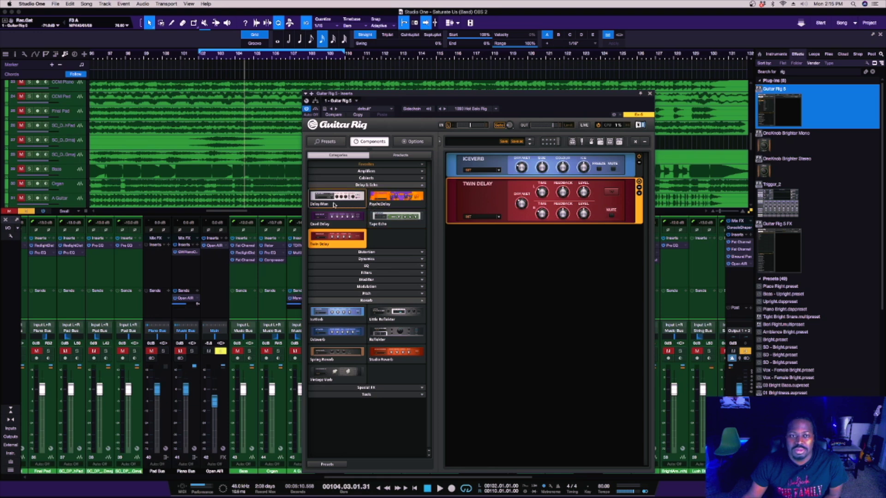
Place Delay Man below IceVerb in place of Twin Delay and load its Delayed Vibrato preset
{"action": "left_click_drag", "start_coordinate": [338, 197], "coordinate": [531, 206]}
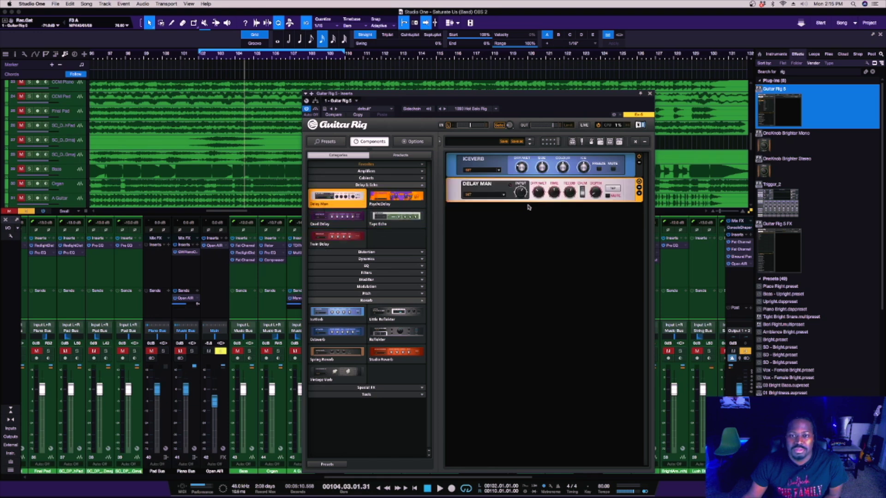
{"action": "left_click", "coordinate": [503, 195]}
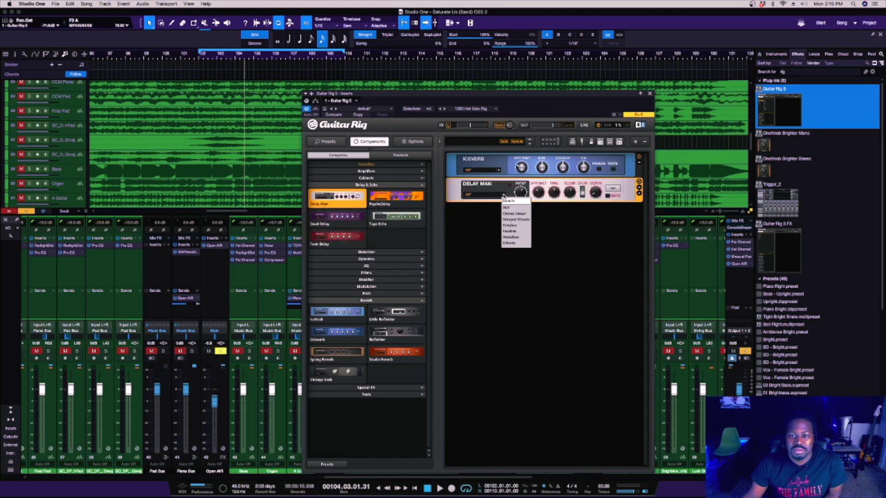
{"action": "left_click", "coordinate": [516, 219]}
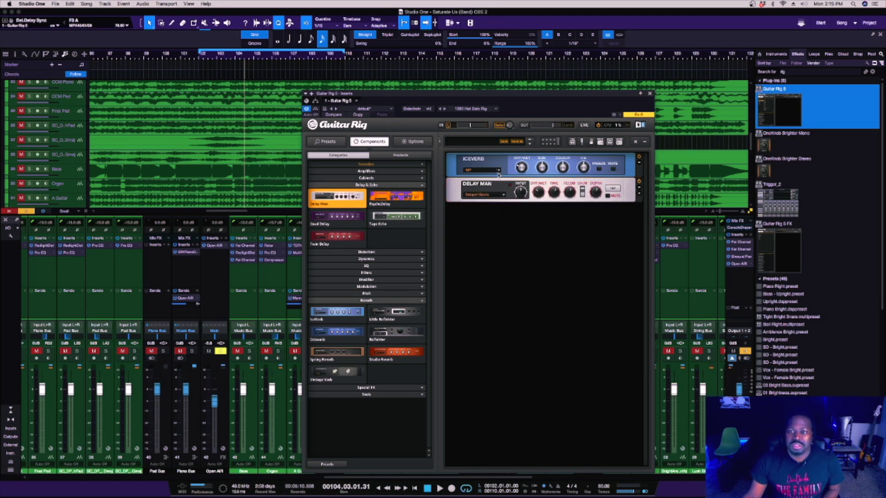
Set the Guitar Rig 5 return to about -2.9 dB while listening to the E Bus, and close the Guitar Rig window
{"action": "left_click_drag", "start_coordinate": [527, 98], "coordinate": [224, 78]}
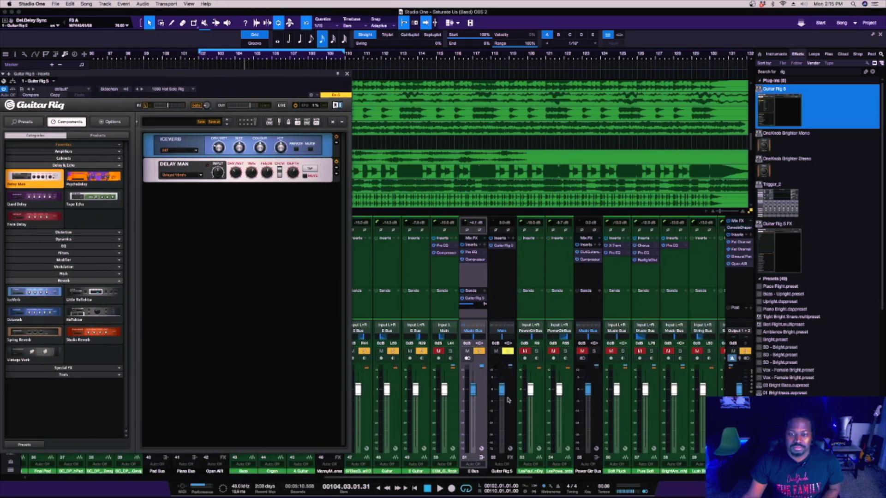
{"action": "left_click_drag", "start_coordinate": [505, 419], "coordinate": [498, 401]}
{"action": "key", "text": "space"}
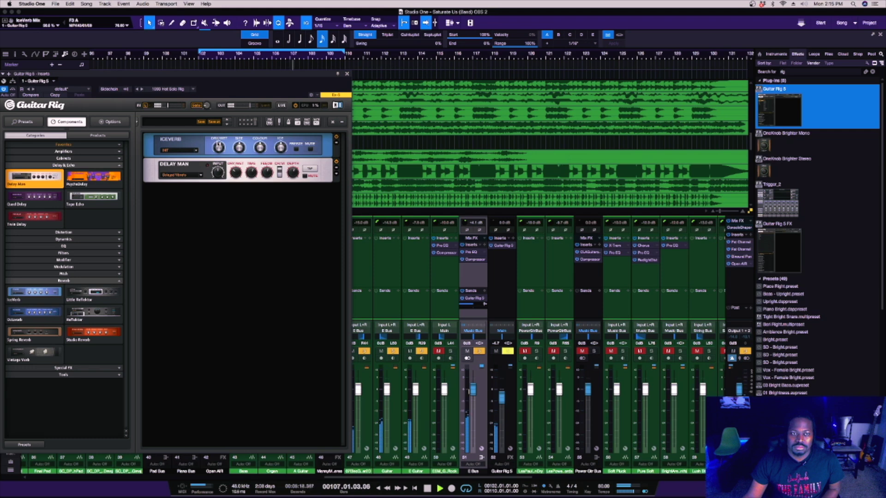
{"action": "left_click_drag", "start_coordinate": [500, 398], "coordinate": [502, 393]}
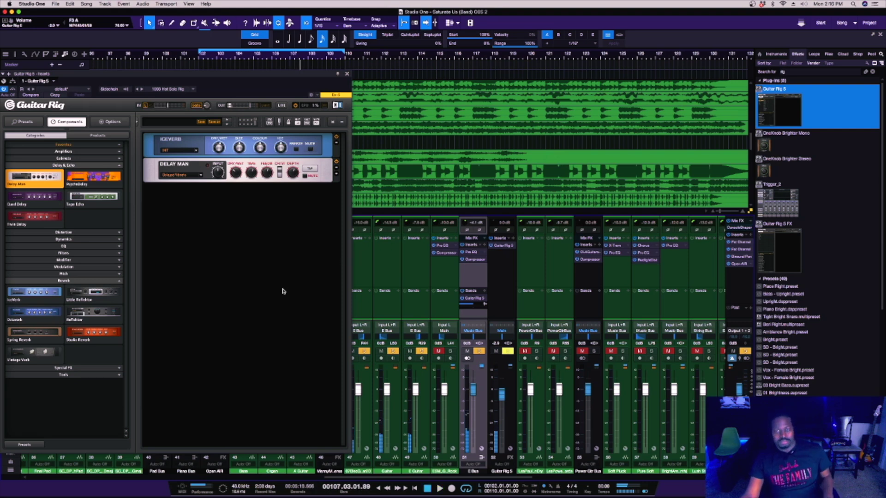
{"action": "left_click", "coordinate": [347, 76]}
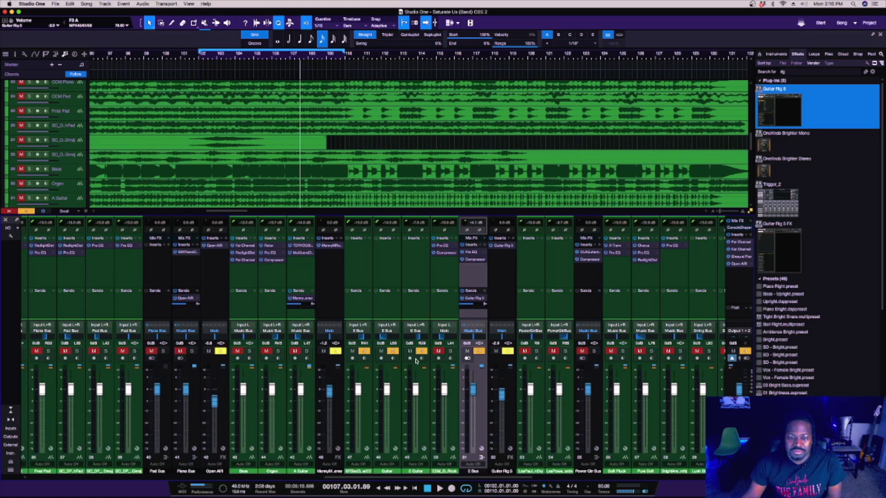
Select the Soft Pluck channel, search the effects for "analog" and pick out the Analog Delay
{"action": "left_click_drag", "start_coordinate": [410, 479], "coordinate": [469, 482]}
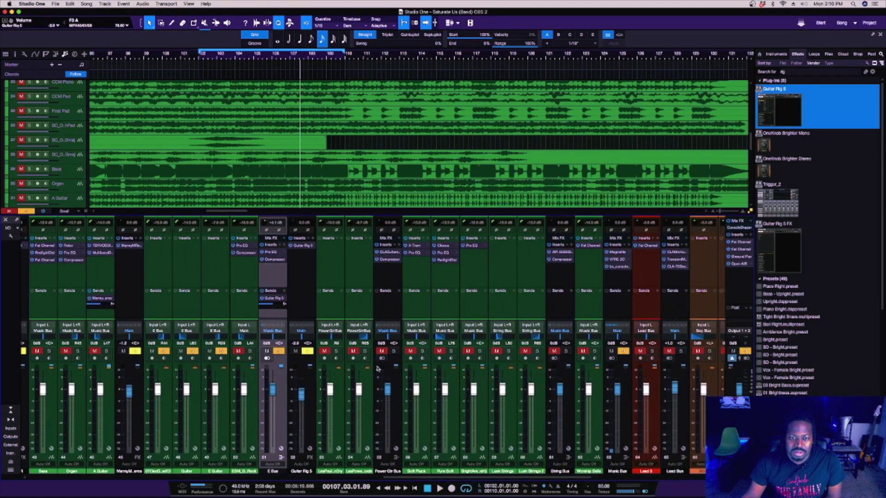
{"action": "left_click", "coordinate": [419, 286]}
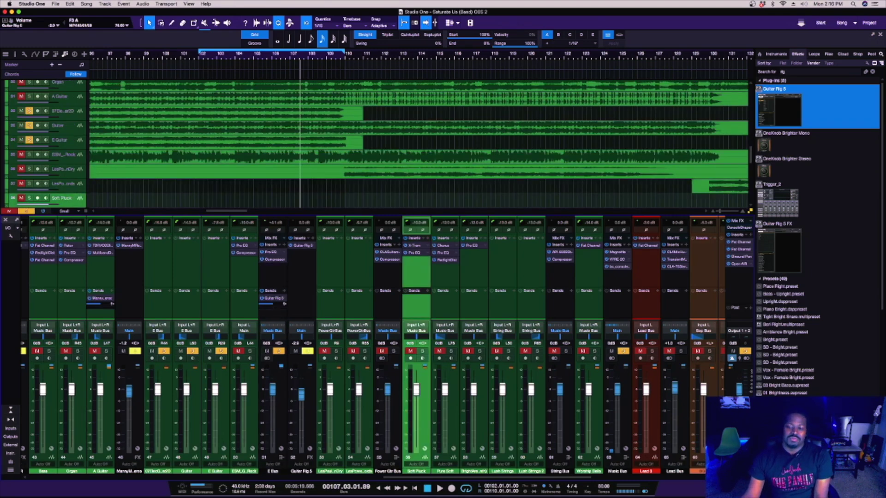
{"action": "left_click", "coordinate": [872, 72]}
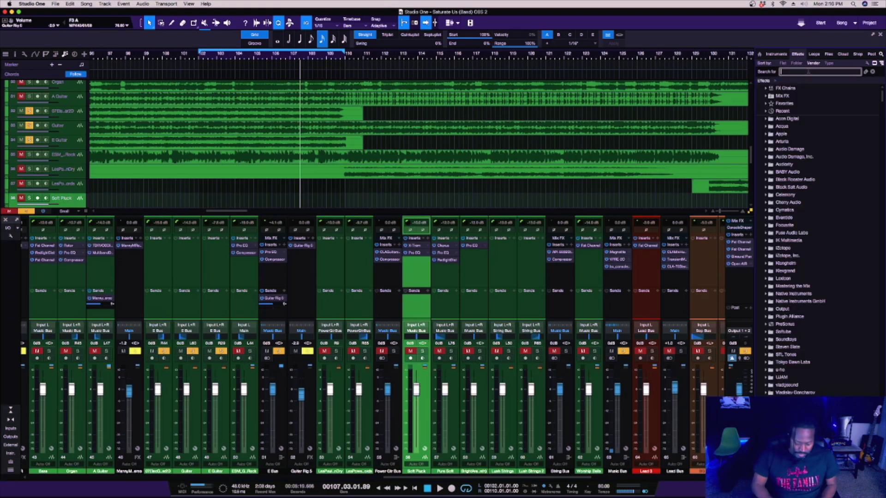
{"action": "type", "text": "analog"}
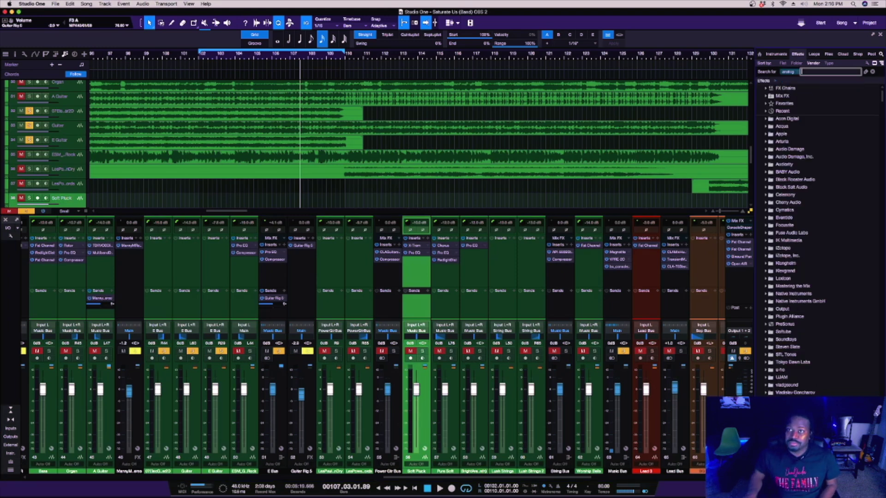
{"action": "key", "text": "Return"}
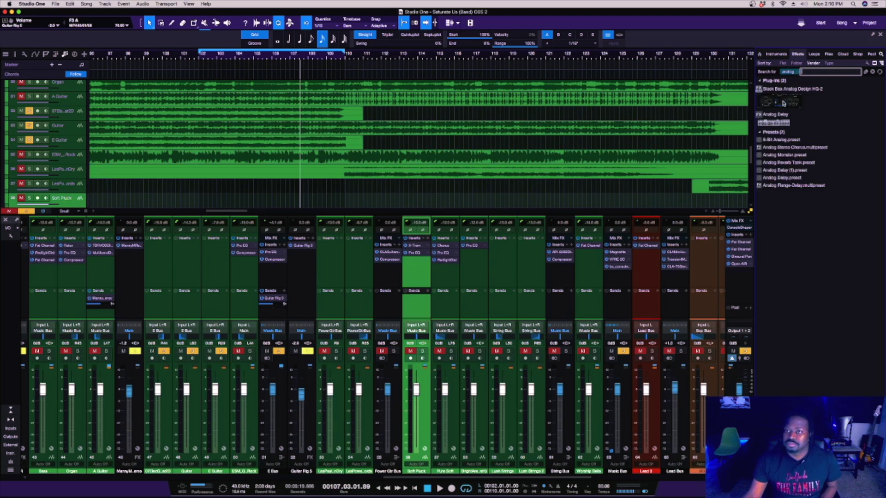
{"action": "left_click", "coordinate": [778, 123]}
{"action": "left_click_drag", "start_coordinate": [758, 134], "coordinate": [613, 230]}
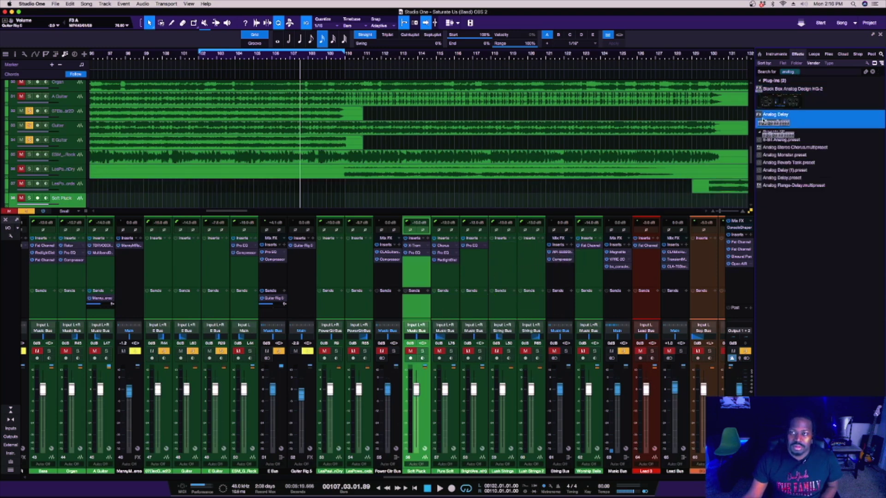
Add an FX channel next to Pure Soft with the Analog Delay inserted, and rename it A Delay
{"action": "left_click", "coordinate": [440, 305]}
{"action": "right_click", "coordinate": [452, 311]}
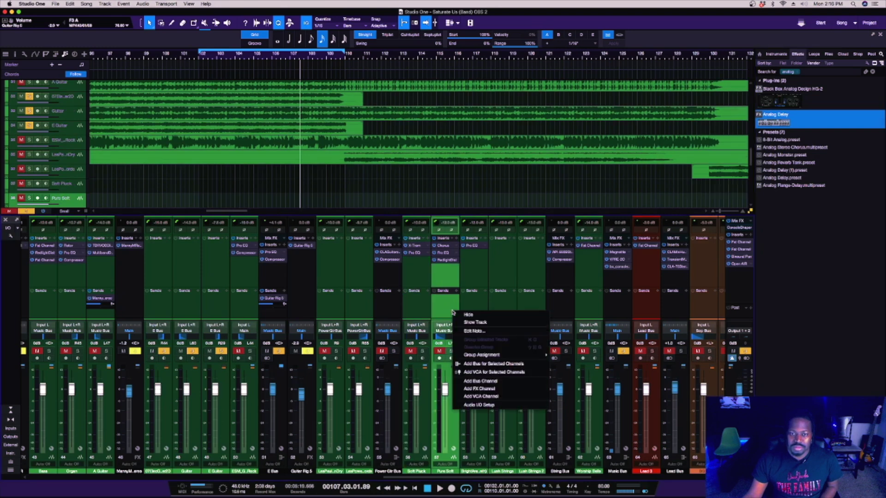
{"action": "left_click", "coordinate": [494, 389]}
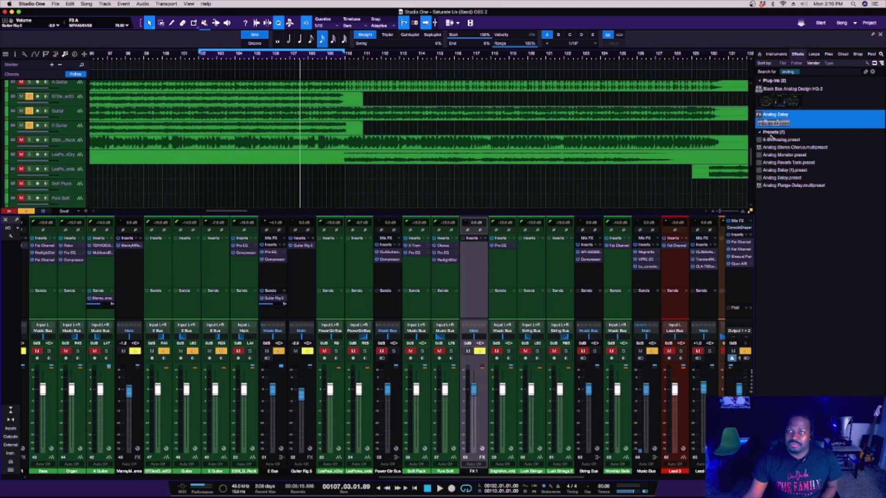
{"action": "left_click_drag", "start_coordinate": [706, 167], "coordinate": [473, 277]}
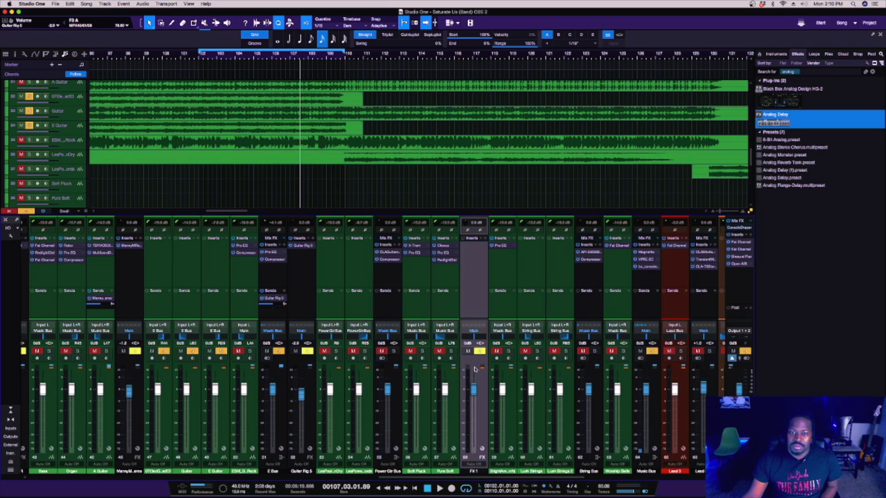
{"action": "double_click", "coordinate": [473, 472]}
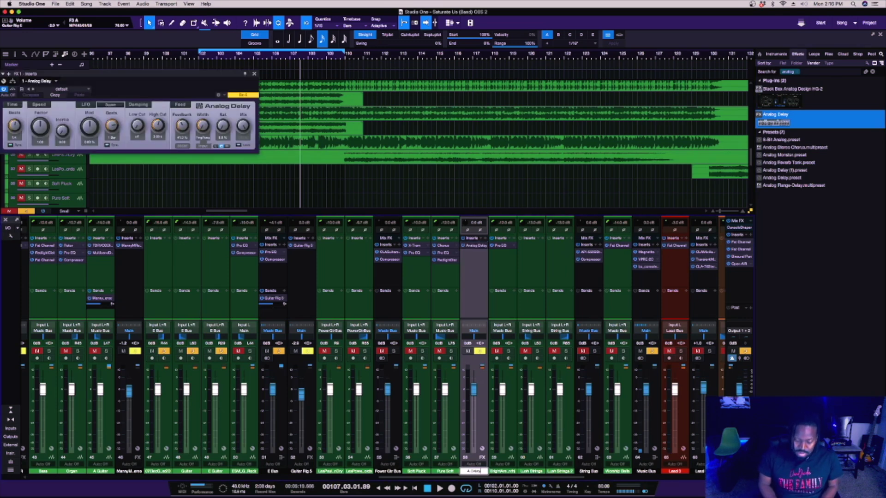
{"action": "key", "text": "Return"}
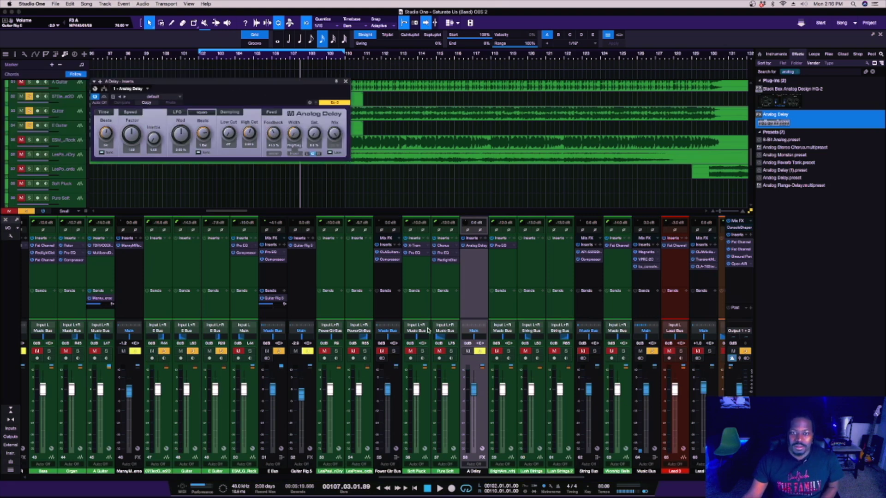
Solo the Soft Pluck and Pure Soft channels and play the song from the beginning
{"action": "left_click", "coordinate": [422, 351]}
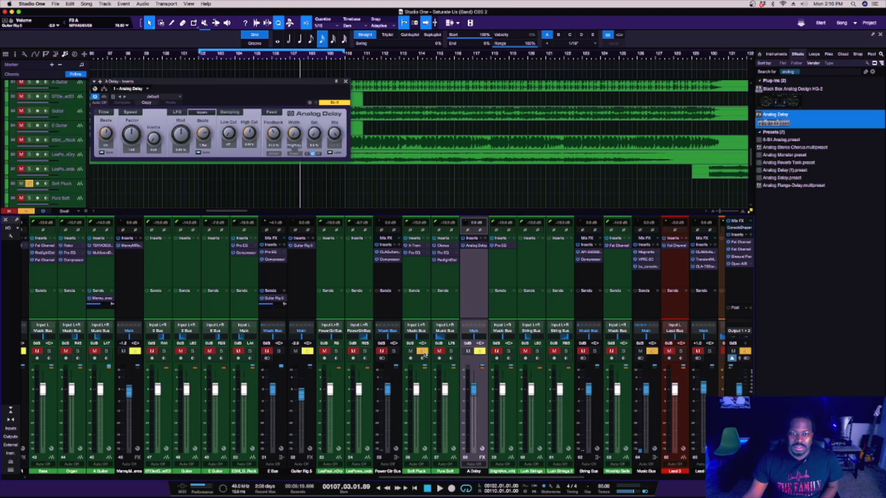
{"action": "left_click", "coordinate": [451, 351]}
{"action": "key", "text": "Home"}
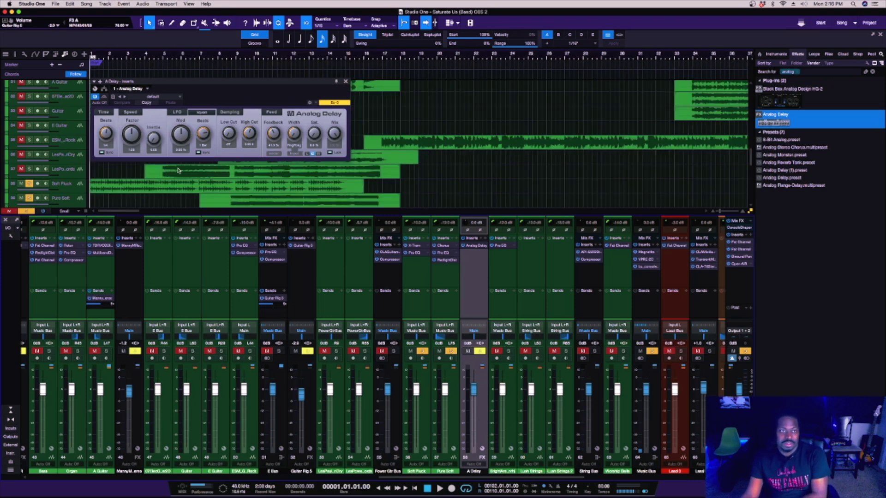
{"action": "key", "text": "space"}
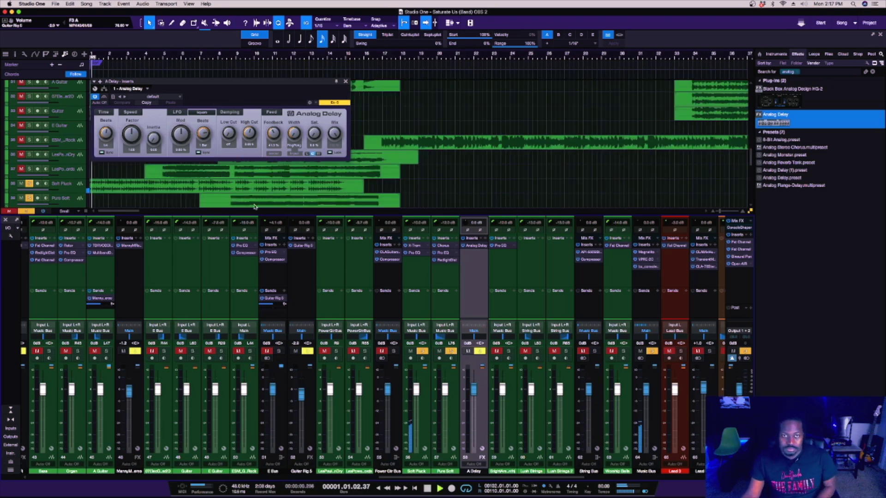
Add a send from Soft Pluck to the A Delay channel and adjust its send level during playback, stopping playback when done
{"action": "left_click", "coordinate": [427, 291]}
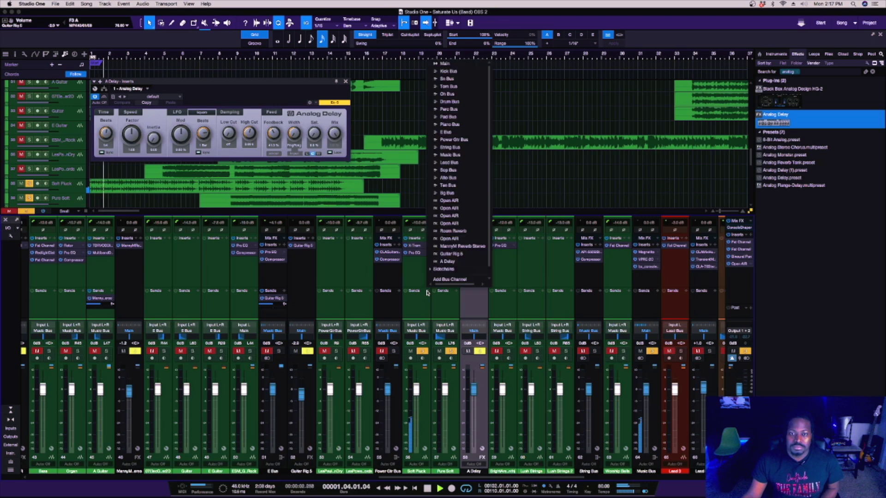
{"action": "left_click", "coordinate": [446, 254]}
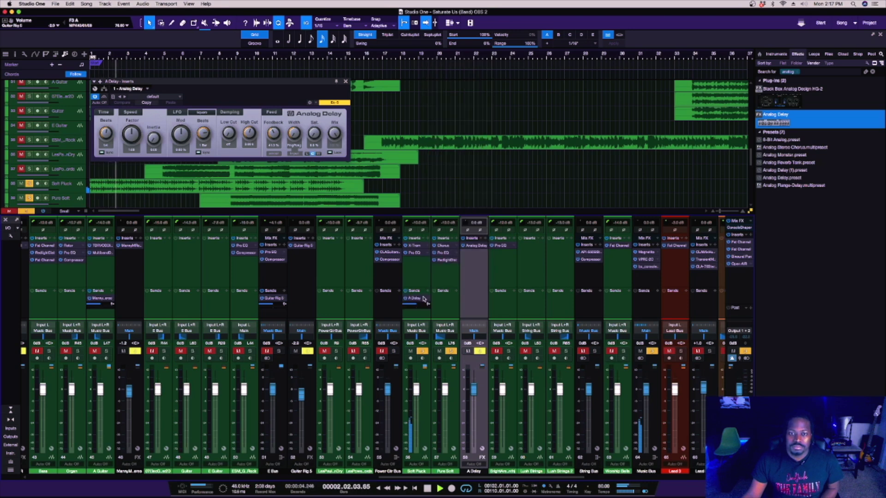
{"action": "left_click_drag", "start_coordinate": [414, 306], "coordinate": [412, 306]}
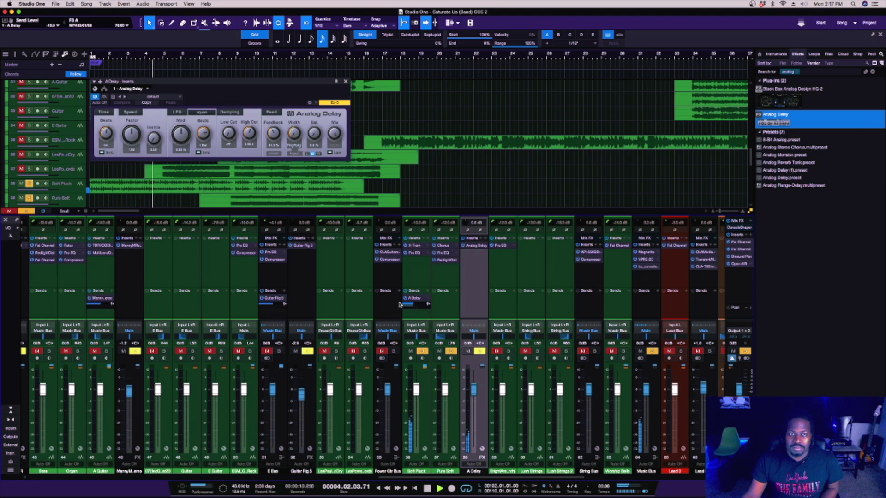
{"action": "key", "text": "space"}
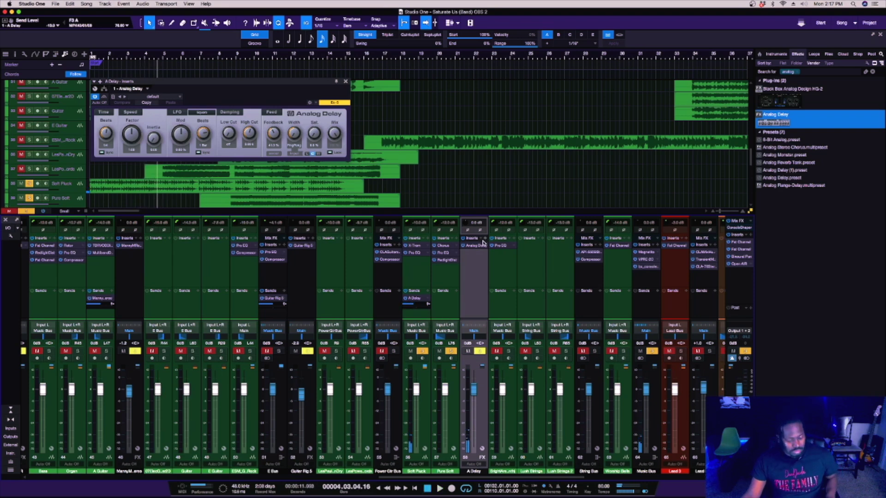
Insert a Mixtool after the Analog Delay on the A Delay channel and enable Swap Channels
{"action": "left_click", "coordinate": [486, 239]}
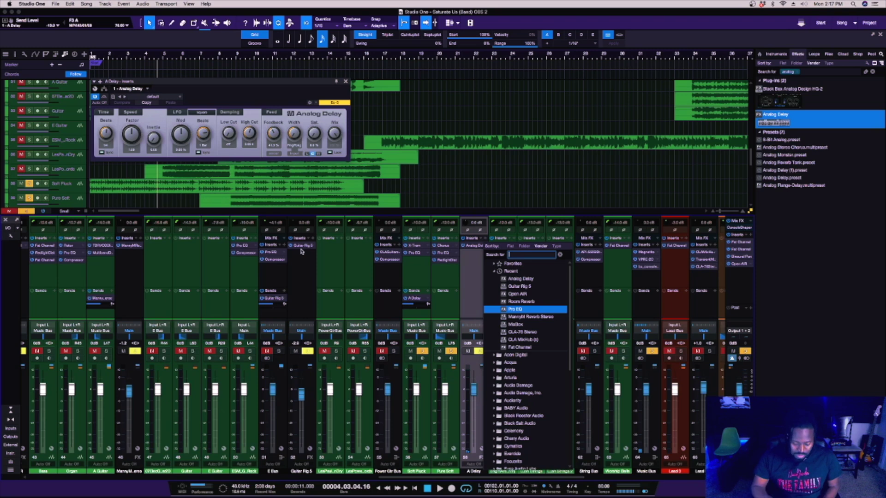
{"action": "type", "text": "mixt"}
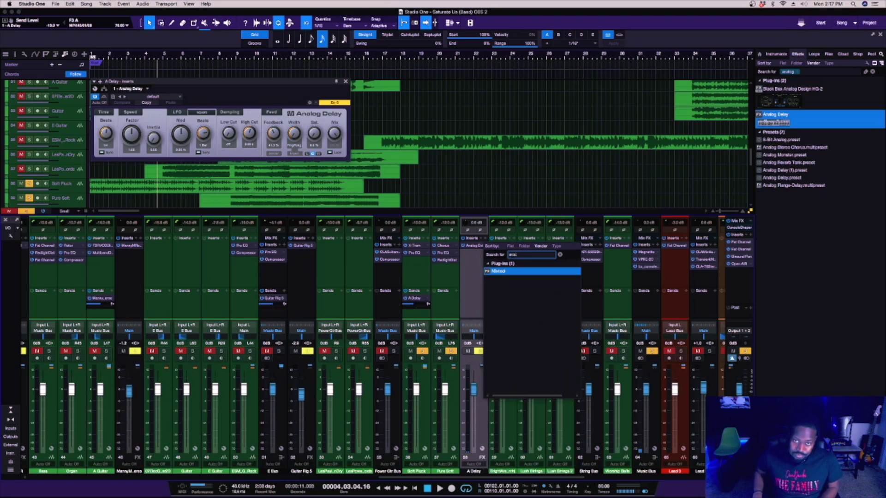
{"action": "key", "text": "Return"}
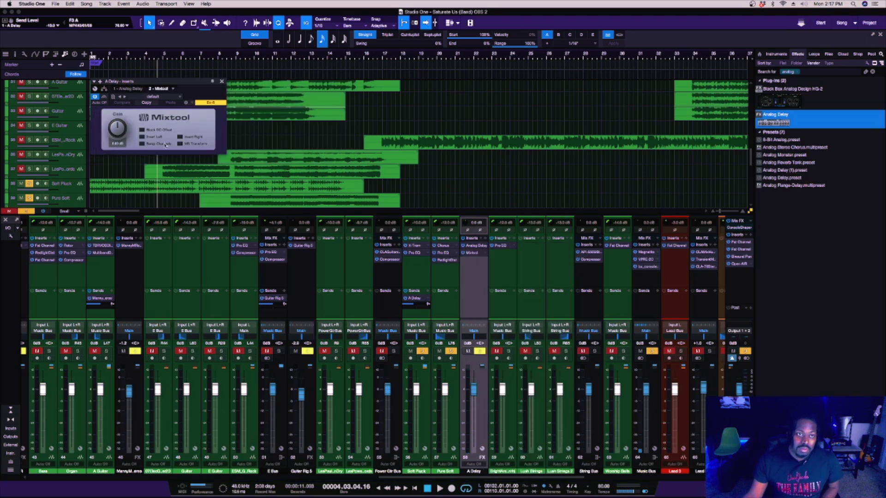
{"action": "left_click", "coordinate": [141, 144]}
Play the song from the beginning to check the swapped delay on the Soft Pluck, and close the Mixtool window
{"action": "key", "text": "comma"}
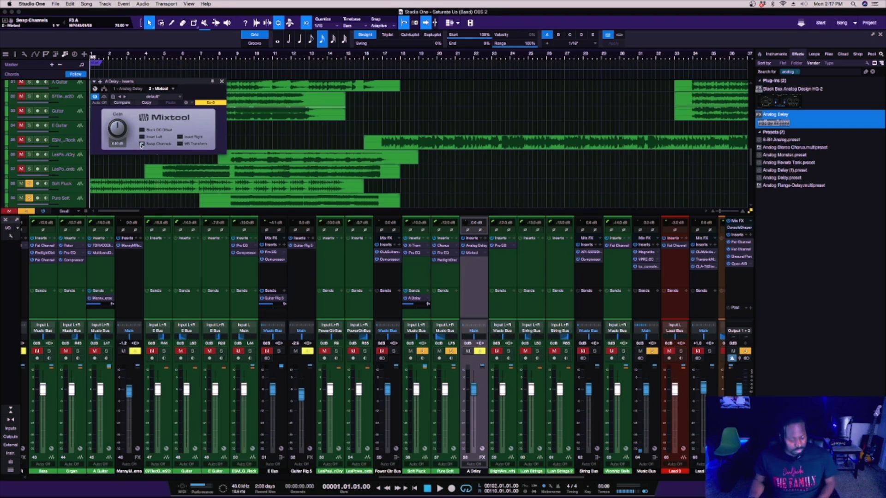
{"action": "key", "text": "space"}
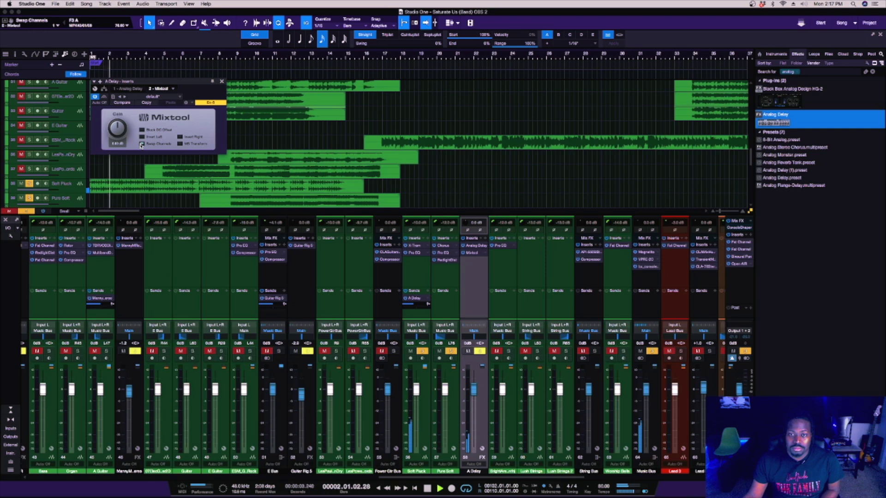
{"action": "key", "text": "space"}
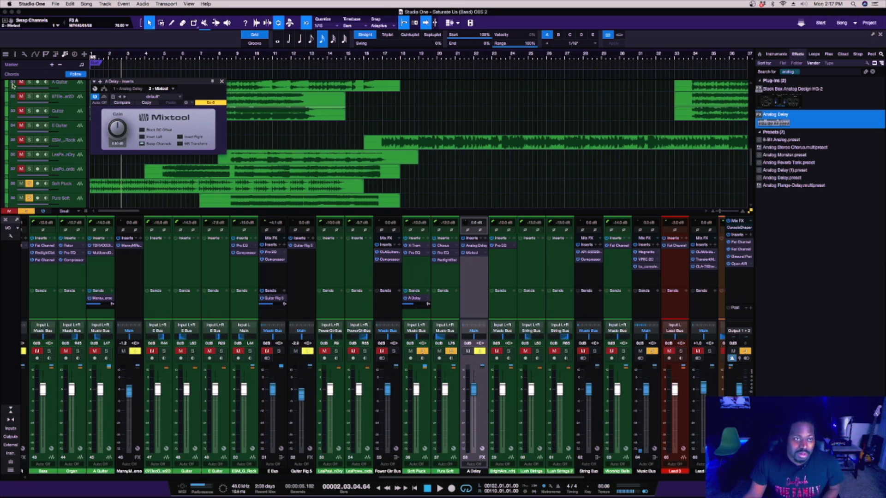
{"action": "key", "text": "comma"}
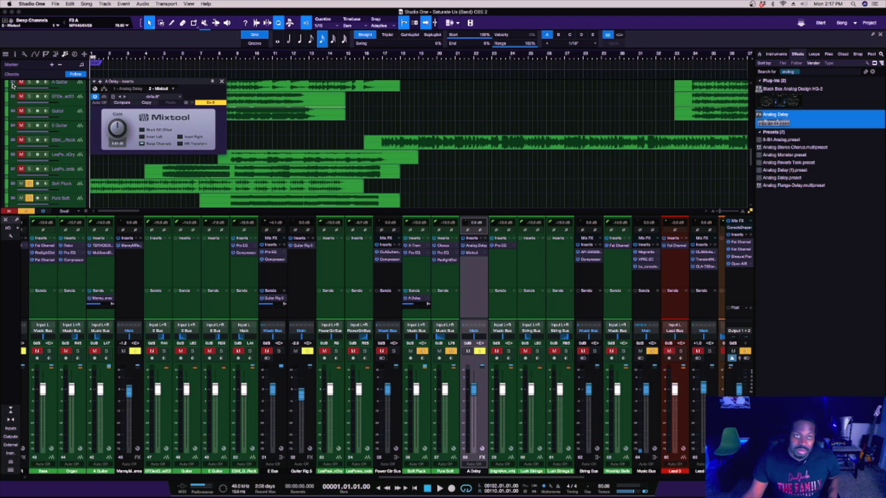
{"action": "key", "text": "space"}
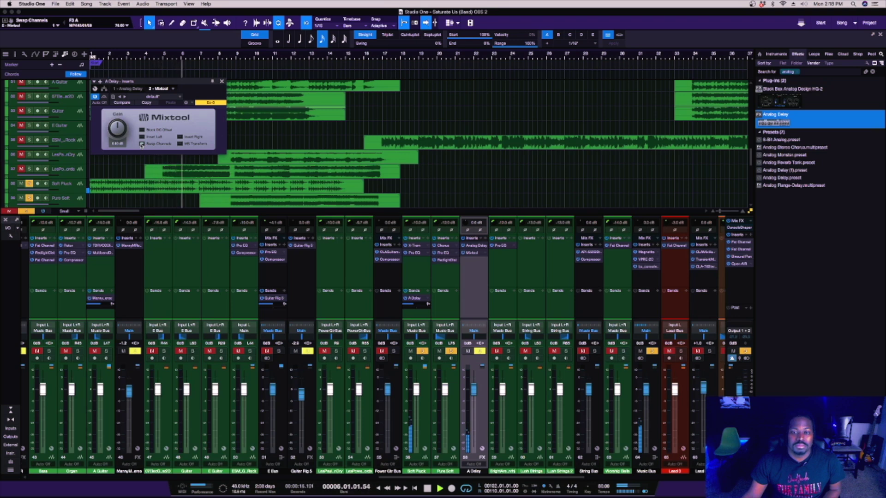
{"action": "key", "text": "space"}
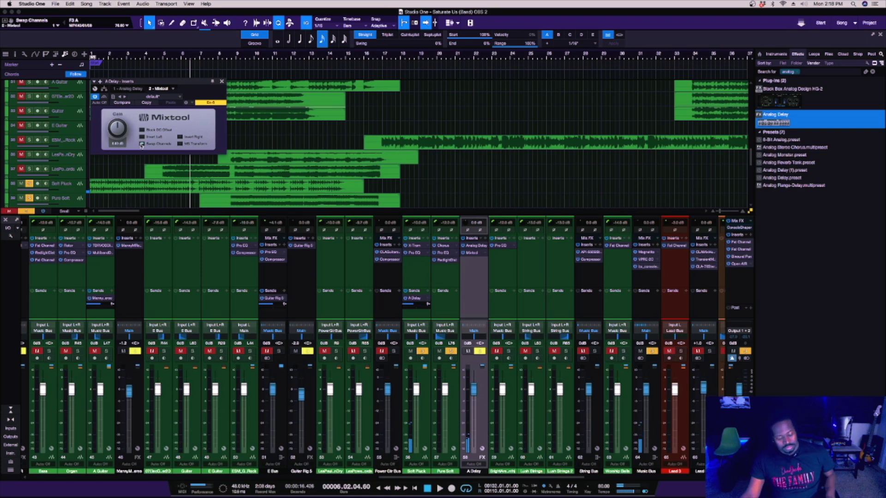
{"action": "left_click", "coordinate": [222, 82]}
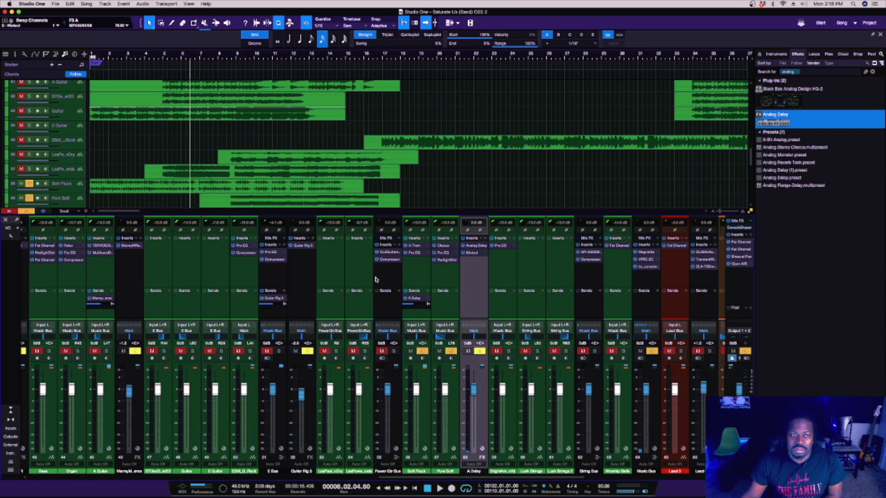
Unsolo Soft Pluck during playback, add a send from Pure Soft to A Delay and pan that send to L77
{"action": "left_click", "coordinate": [228, 56]}
{"action": "key", "text": "space"}
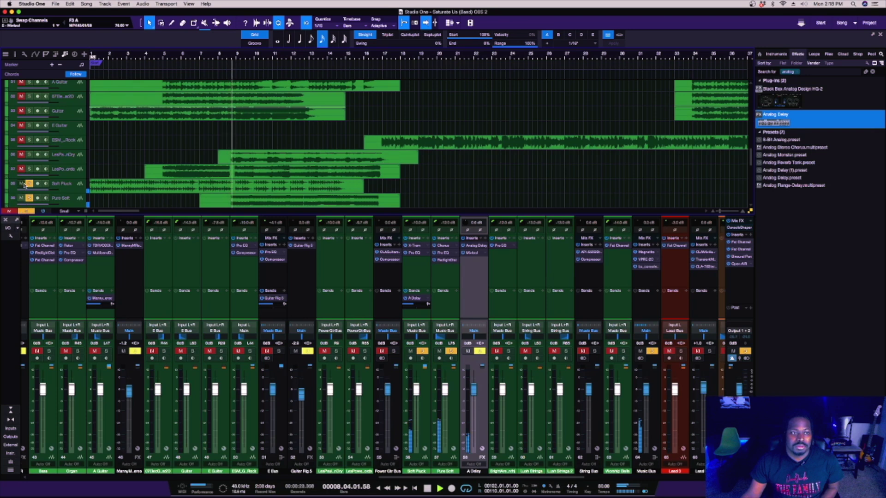
{"action": "left_click", "coordinate": [27, 183]}
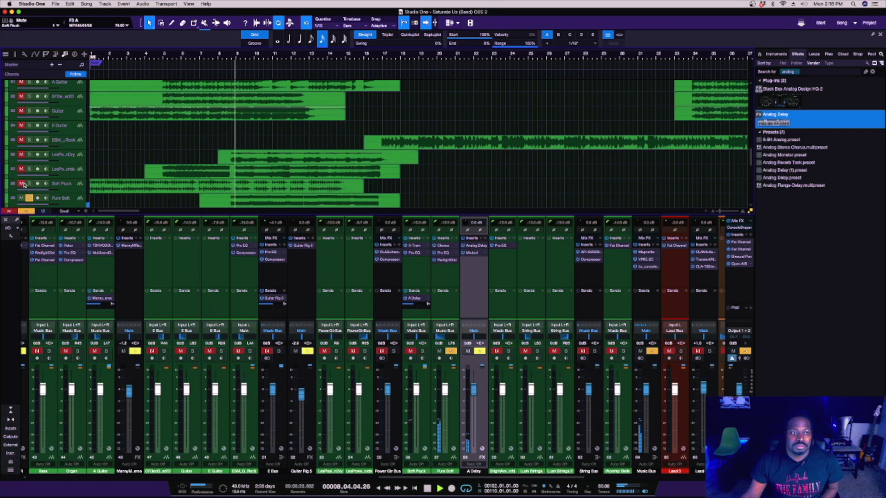
{"action": "left_click", "coordinate": [456, 293]}
{"action": "left_click", "coordinate": [480, 257]}
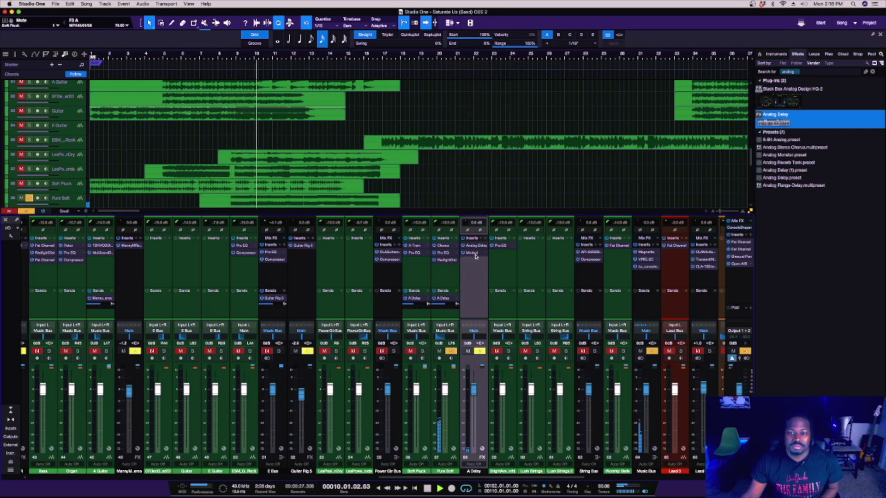
{"action": "left_click_drag", "start_coordinate": [446, 307], "coordinate": [441, 307]}
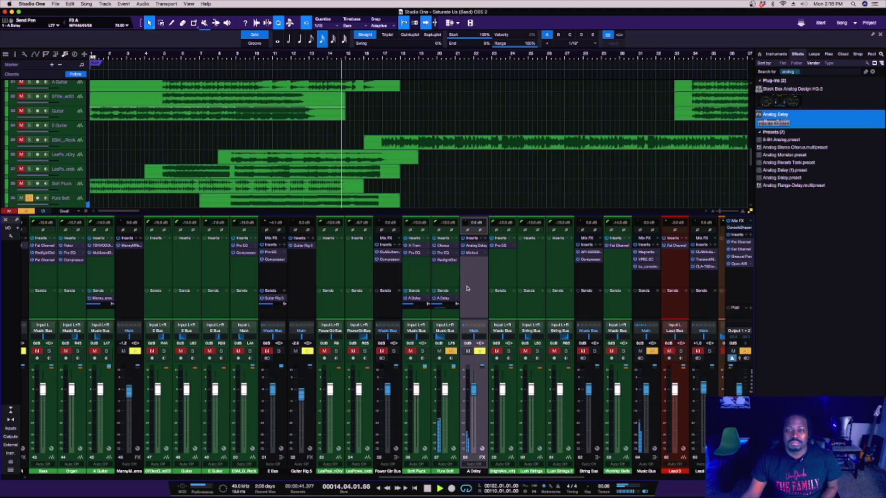
{"action": "left_click", "coordinate": [449, 278]}
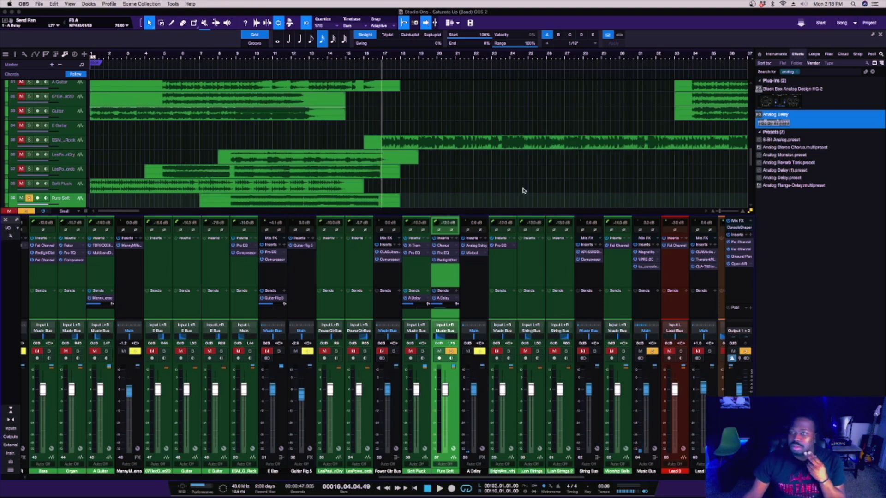
Add a second send from Pure Soft to the Guitar Rig 5 channel and listen to it from bar 9
{"action": "left_click", "coordinate": [483, 202]}
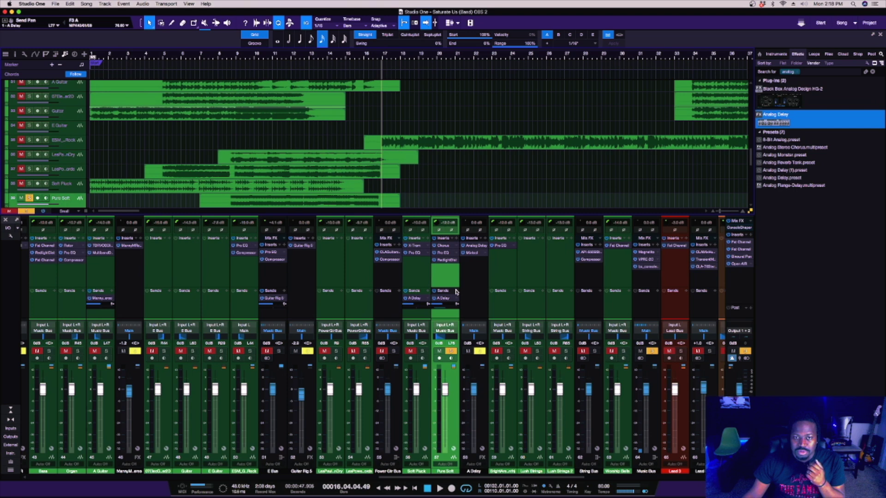
{"action": "left_click", "coordinate": [455, 292]}
{"action": "left_click", "coordinate": [482, 247]}
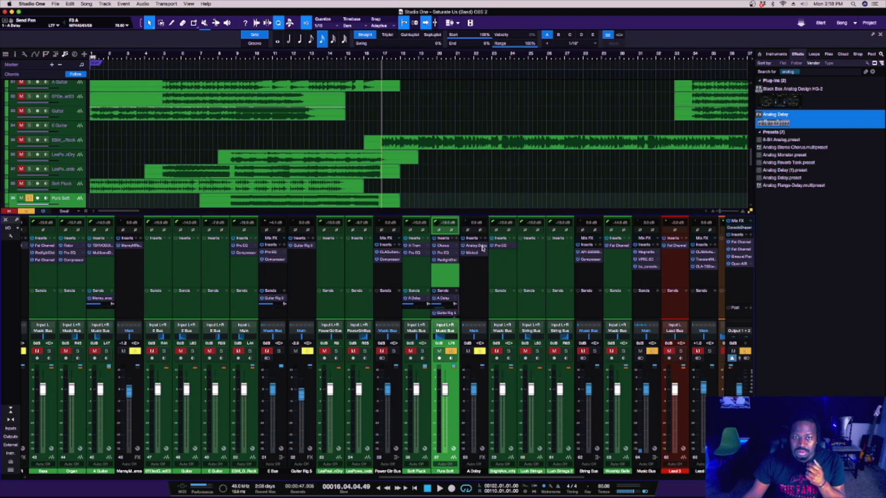
{"action": "scroll", "coordinate": [459, 310], "scroll_direction": "down", "scroll_amount": 1}
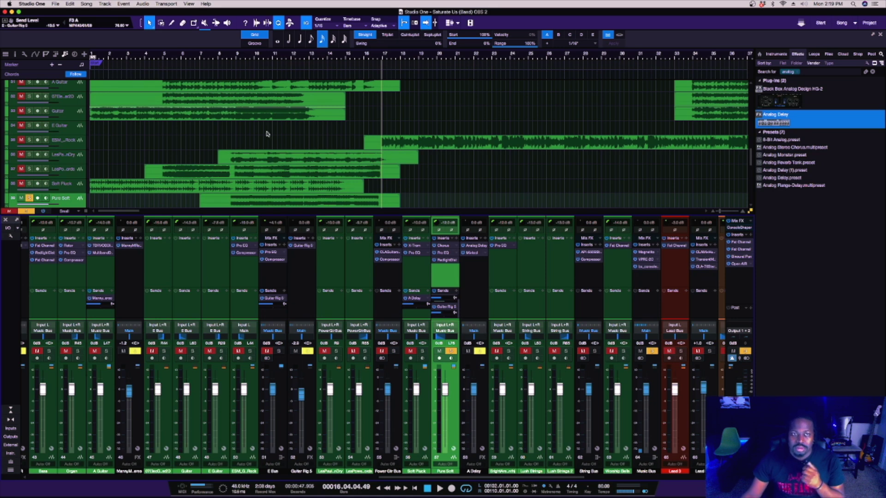
{"action": "left_click", "coordinate": [237, 56]}
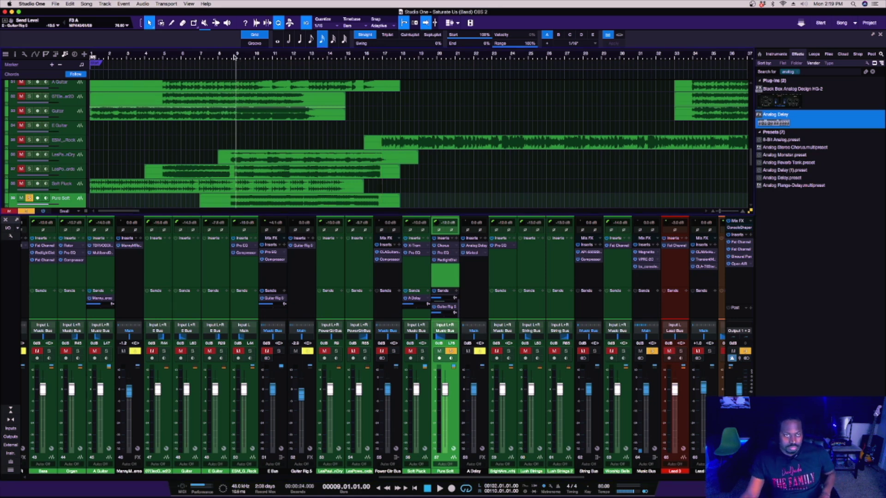
{"action": "key", "text": "space"}
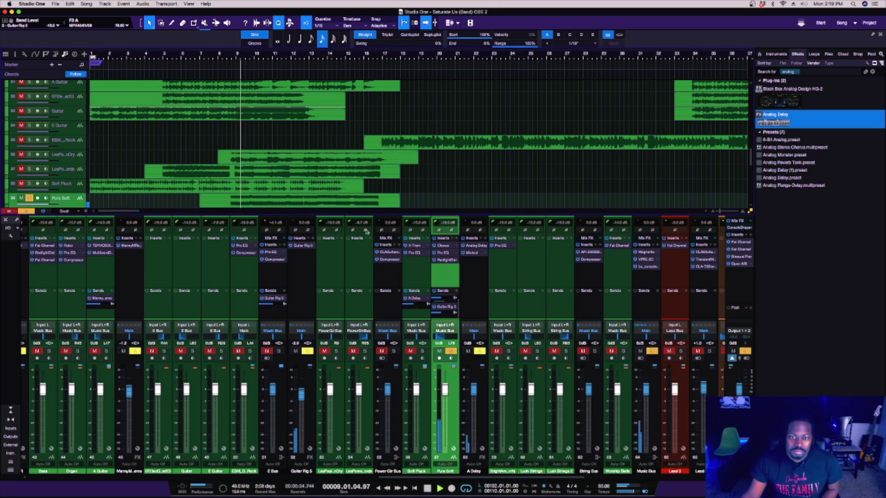
{"action": "mouse_move", "coordinate": [440, 315]}
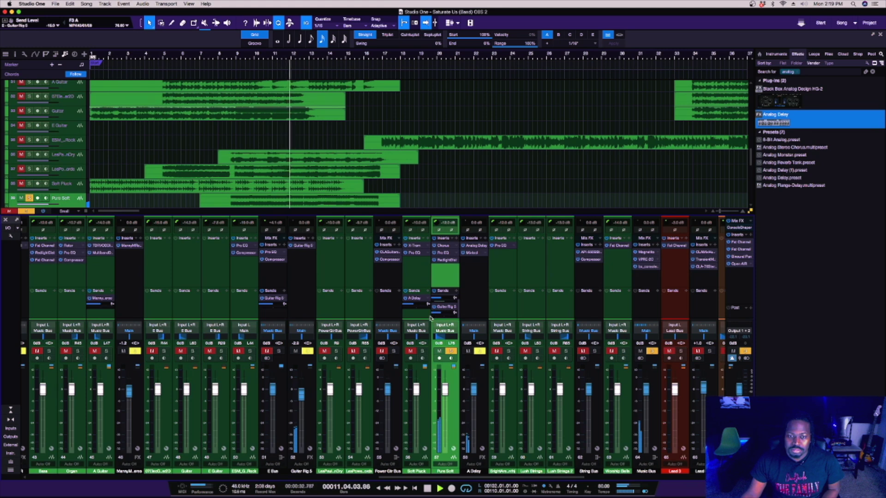
Reroute Pure Soft's second send to MannyM Reverb Stereo, pan it left, and clear the solos
{"action": "left_click", "coordinate": [454, 308]}
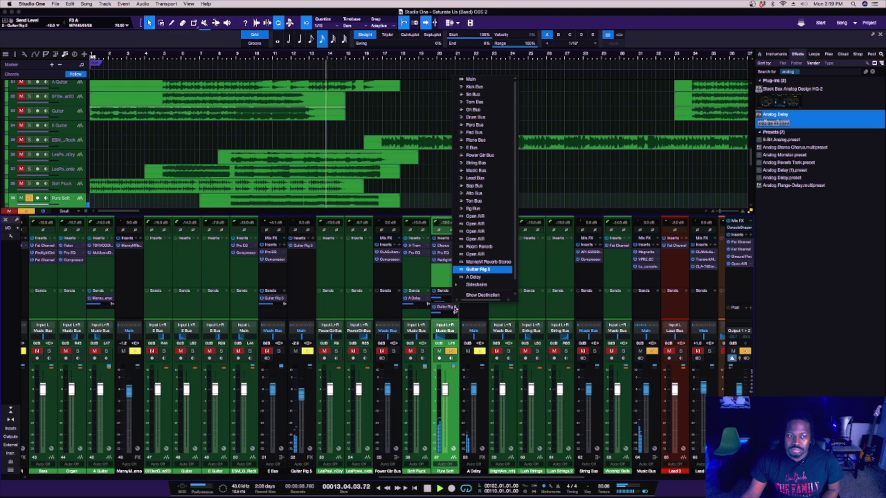
{"action": "left_click", "coordinate": [488, 262]}
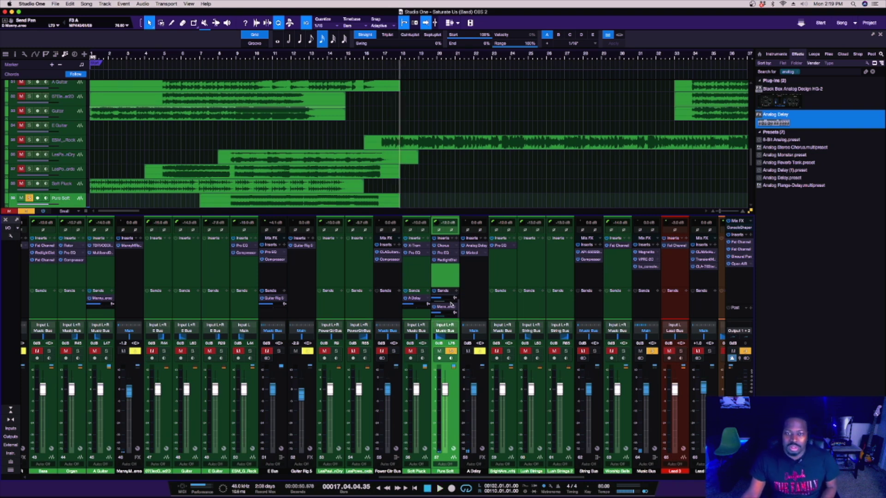
{"action": "left_click", "coordinate": [451, 352]}
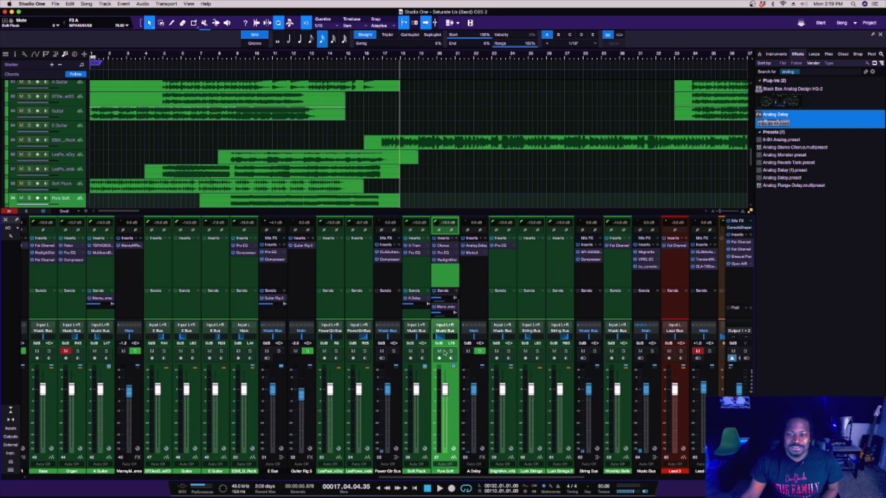
Select the String Bus and search the effects for "strings"
{"action": "left_click", "coordinate": [503, 279]}
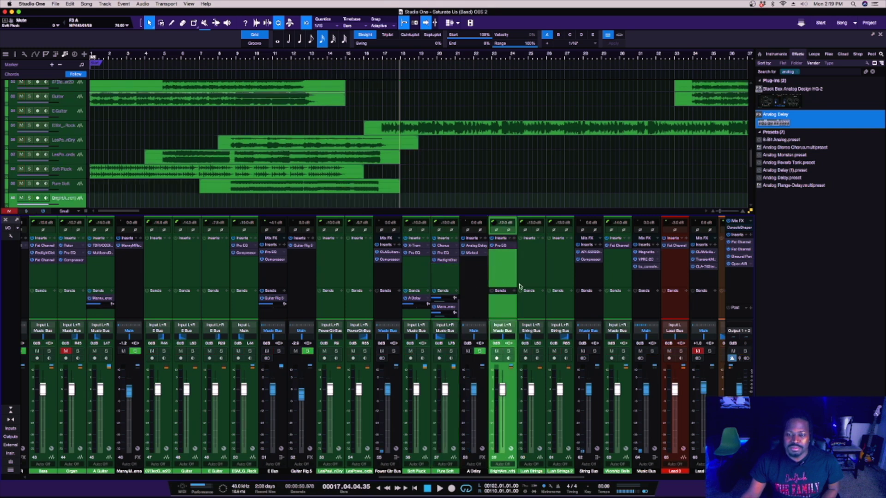
{"action": "left_click", "coordinate": [582, 280]}
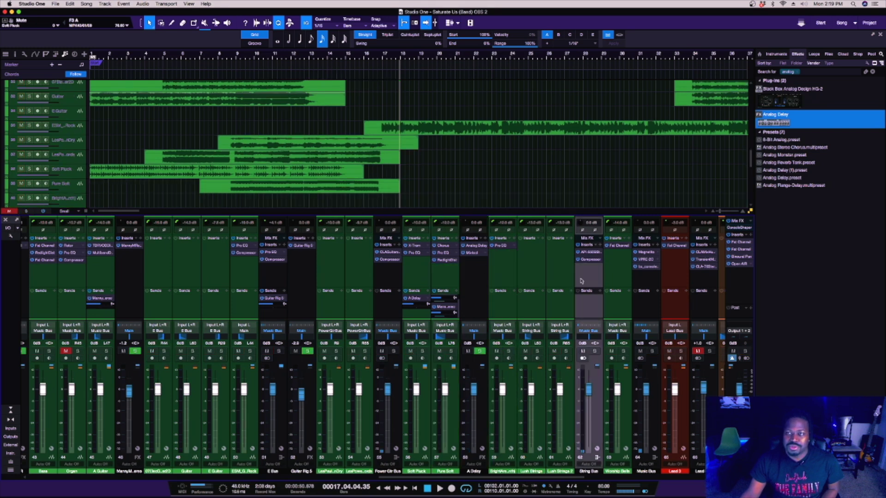
{"action": "left_click", "coordinate": [797, 72]}
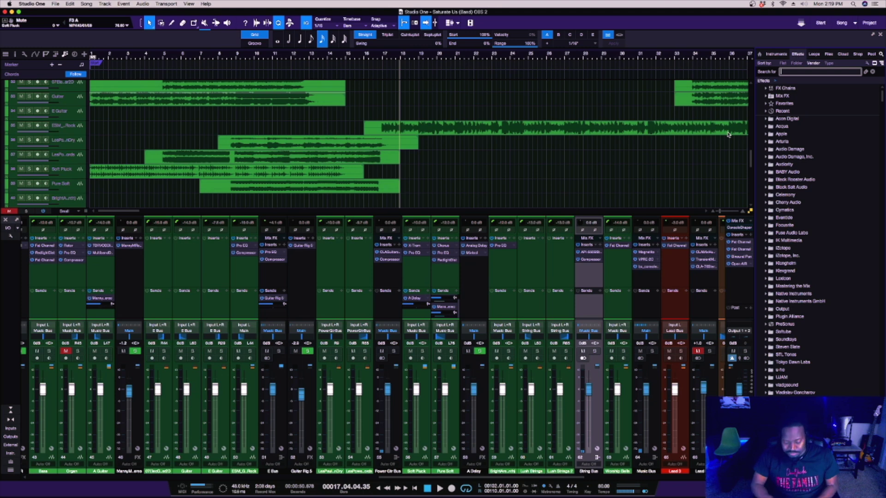
{"action": "type", "text": "st"}
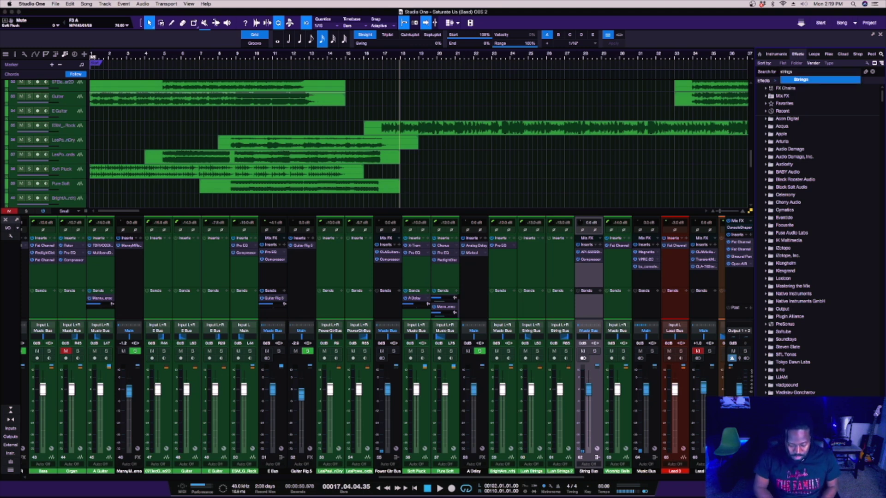
{"action": "type", "text": "rings"}
{"action": "key", "text": "Return"}
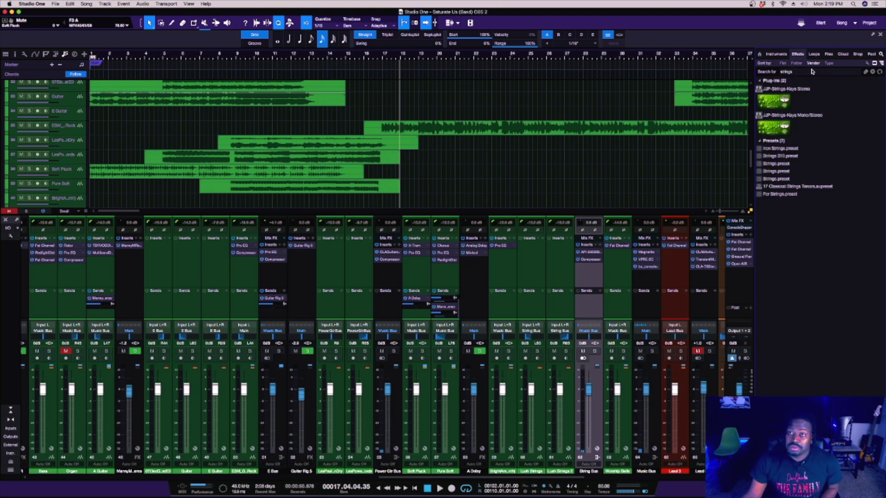
Add a send on the String Bus to a new FX channel with the Open AIR "For Strings" preset
{"action": "left_click", "coordinate": [807, 89]}
{"action": "left_click", "coordinate": [786, 194]}
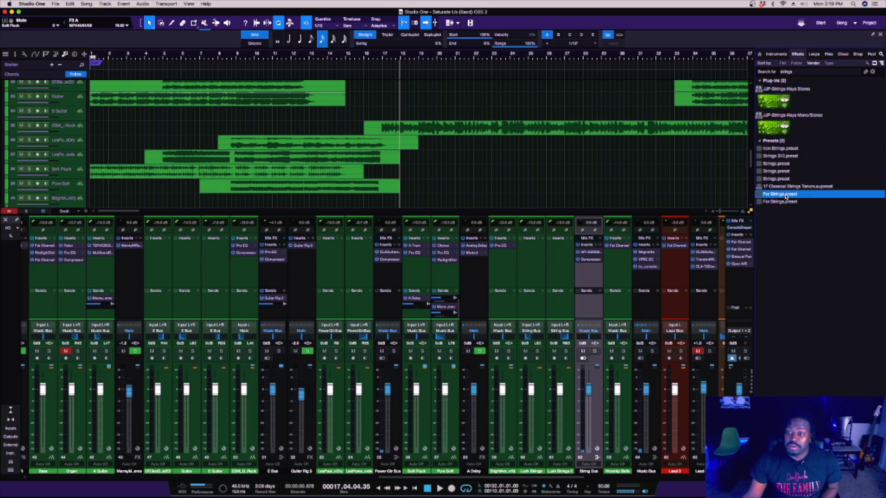
{"action": "left_click_drag", "start_coordinate": [786, 196], "coordinate": [594, 305]}
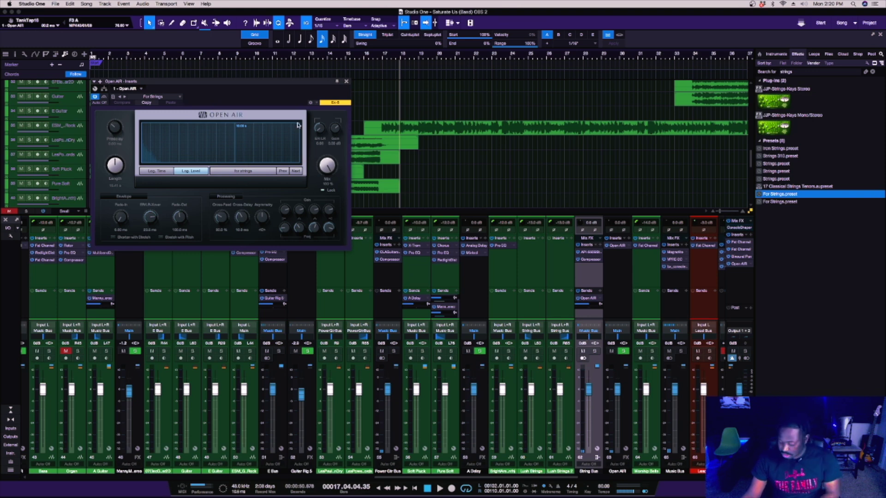
Solo the String Bus to listen to its Open AIR reverb, close the effect window, and clear the solo
{"action": "key", "text": "space"}
{"action": "key", "text": "space"}
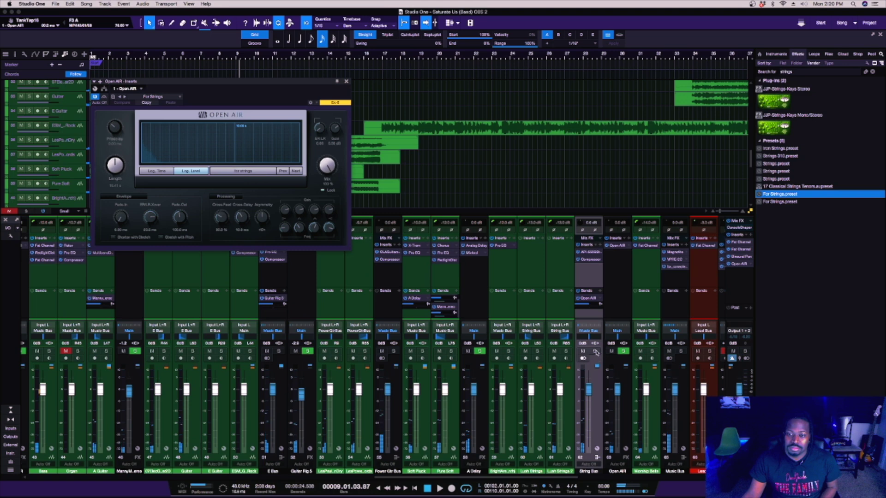
{"action": "left_click", "coordinate": [595, 352]}
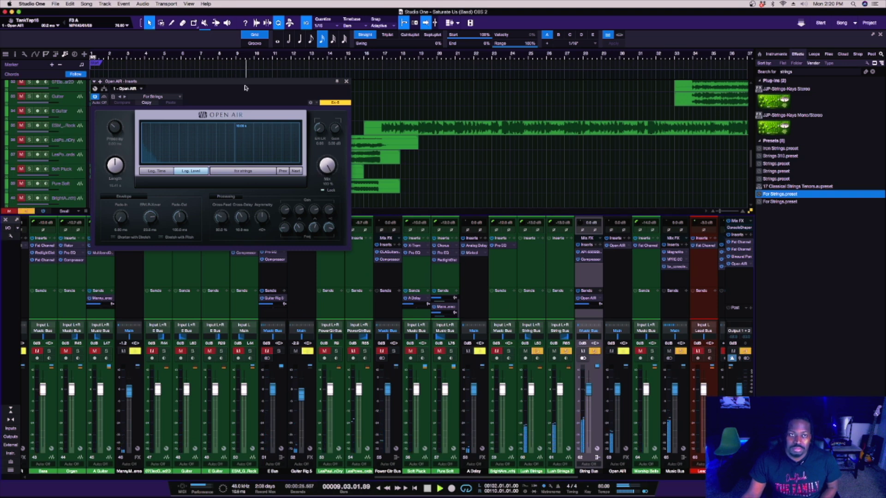
{"action": "left_click_drag", "start_coordinate": [258, 81], "coordinate": [353, 129]}
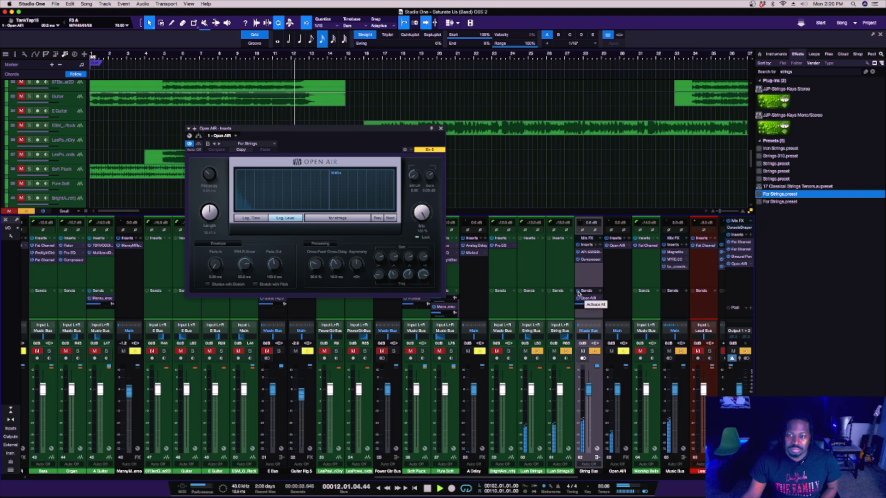
{"action": "left_click", "coordinate": [440, 130]}
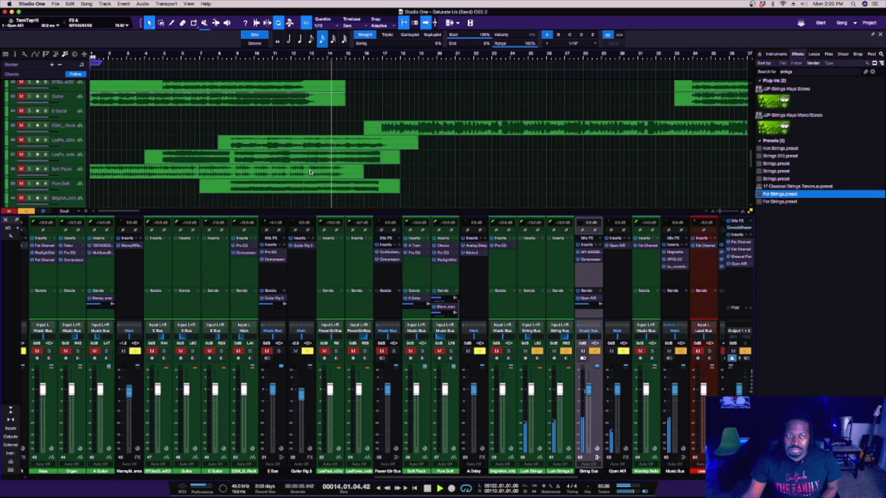
{"action": "left_click", "coordinate": [595, 351]}
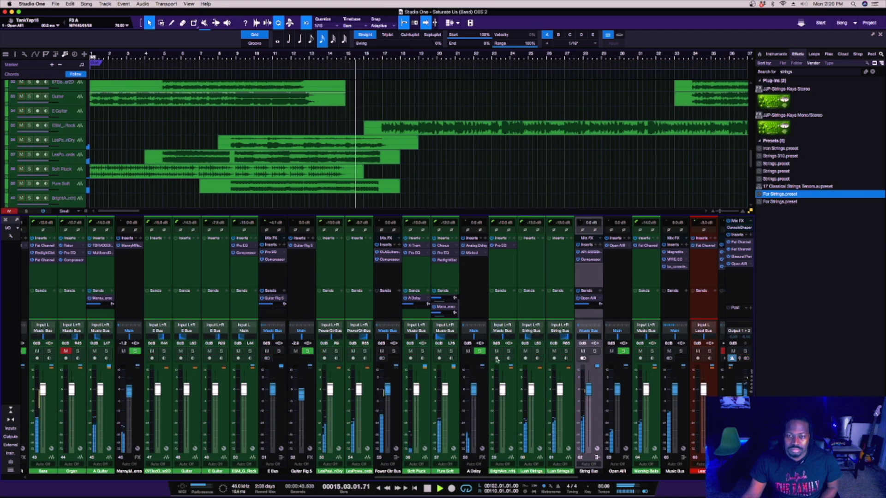
Unmute the Organ channel and the Piano Bus, stop playback, and return to the start of the song
{"action": "scroll", "coordinate": [429, 477], "scroll_direction": "left", "scroll_amount": 1}
{"action": "scroll", "coordinate": [429, 477], "scroll_direction": "left", "scroll_amount": 5}
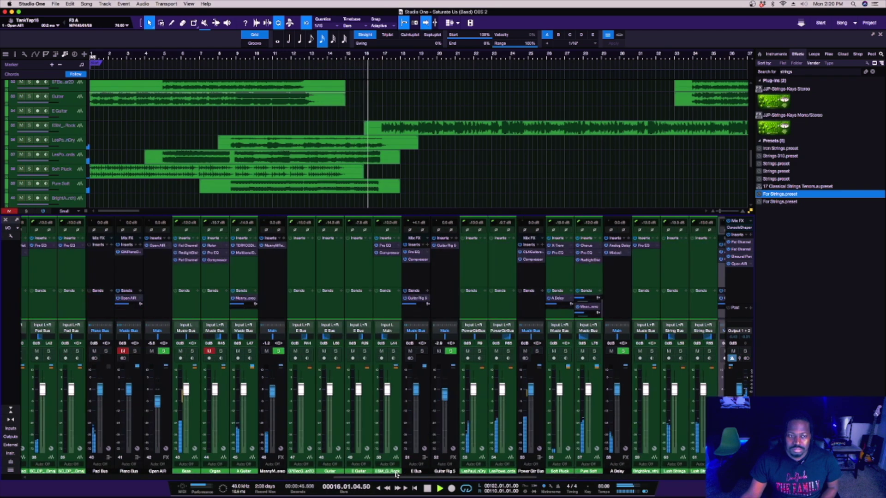
{"action": "left_click", "coordinate": [209, 351]}
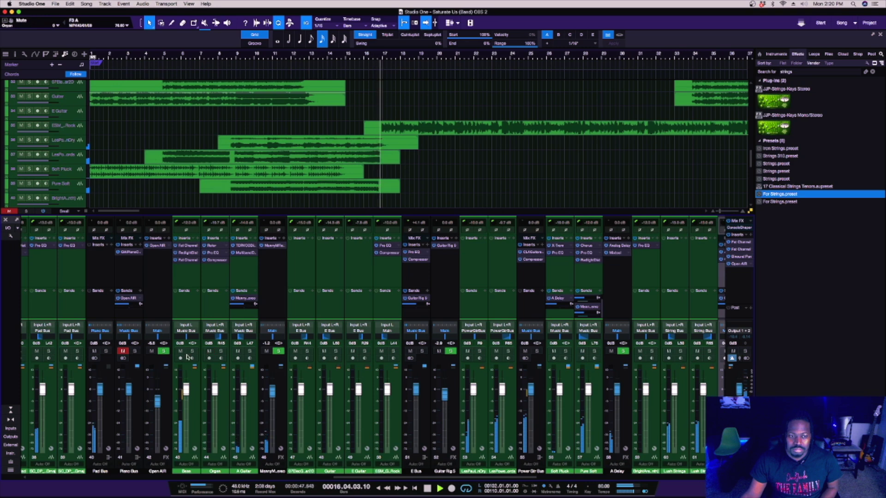
{"action": "left_click", "coordinate": [123, 351]}
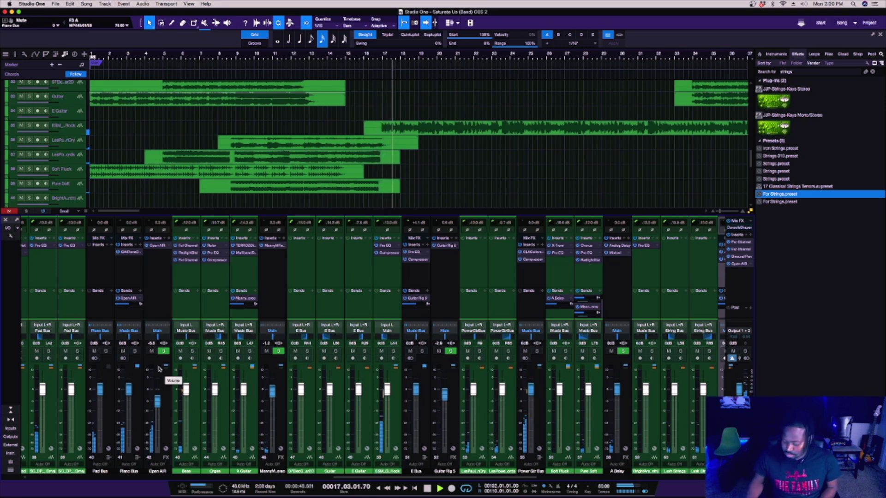
{"action": "key", "text": "space"}
{"action": "key", "text": "Home"}
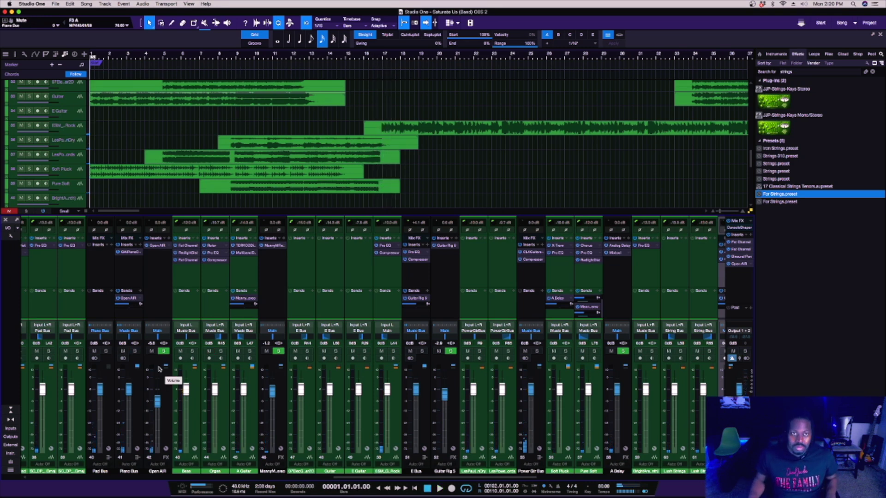
Hide the browser, review the channels across the mixer, and listen to the full mix from the start
{"action": "scroll", "coordinate": [147, 475], "scroll_direction": "left", "scroll_amount": 20}
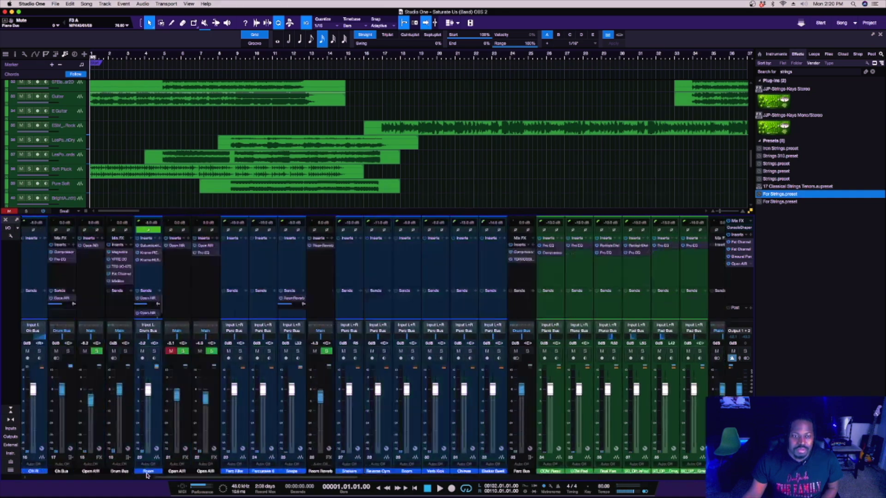
{"action": "scroll", "coordinate": [134, 475], "scroll_direction": "left", "scroll_amount": 7}
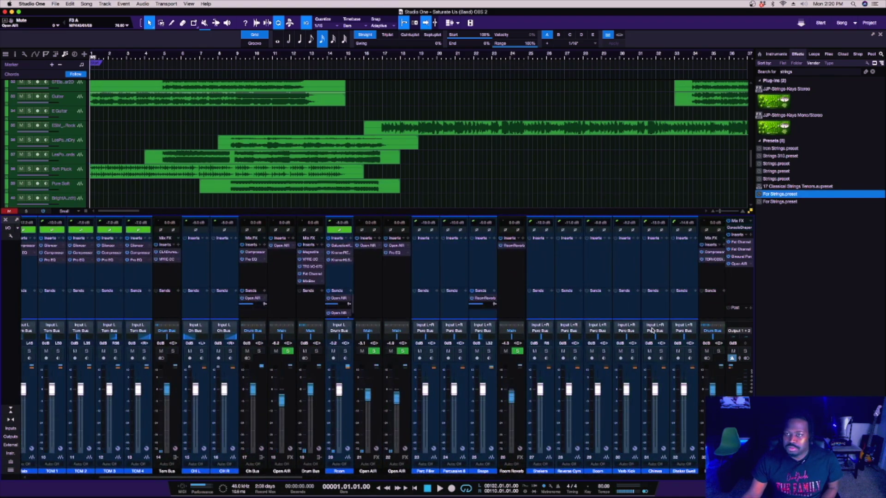
{"action": "key", "text": "F5"}
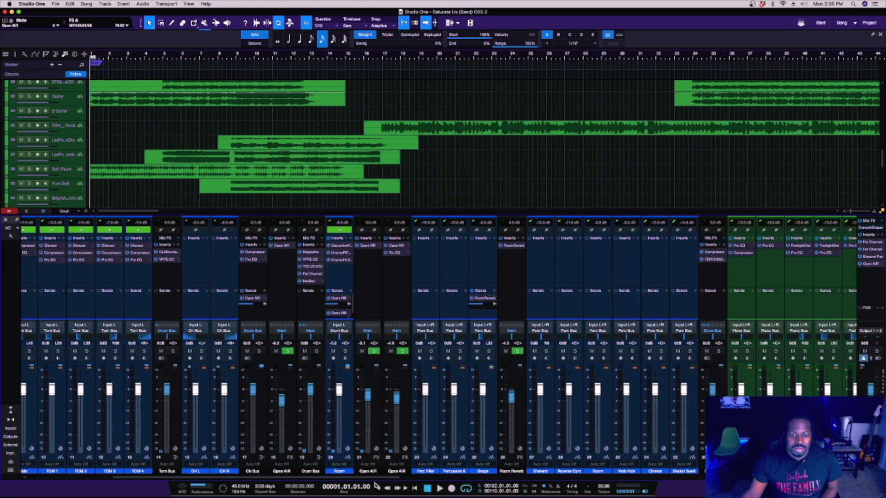
{"action": "scroll", "coordinate": [366, 477], "scroll_direction": "left", "scroll_amount": 8}
{"action": "scroll", "coordinate": [163, 466], "scroll_direction": "right", "scroll_amount": 20}
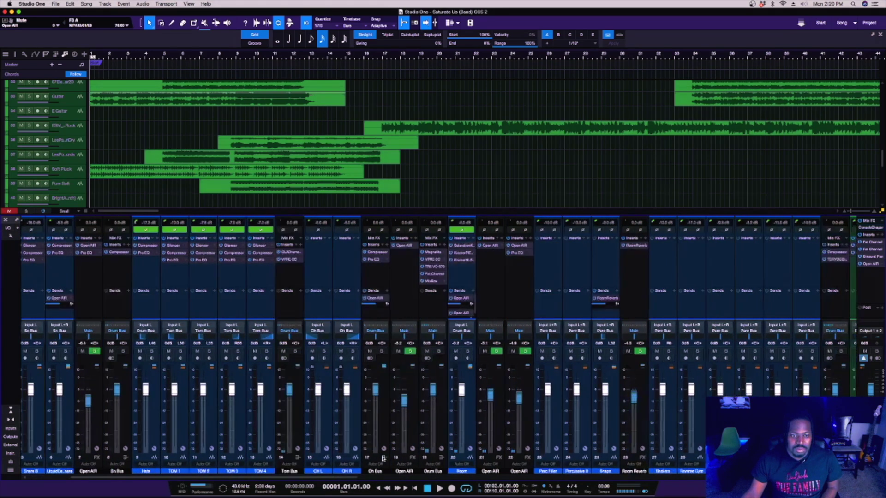
{"action": "scroll", "coordinate": [700, 442], "scroll_direction": "right", "scroll_amount": 5}
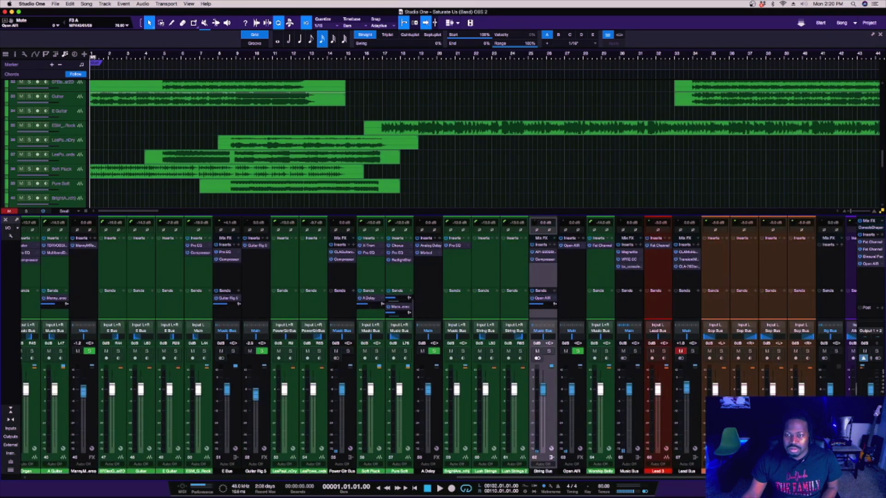
{"action": "scroll", "coordinate": [670, 446], "scroll_direction": "left", "scroll_amount": 4}
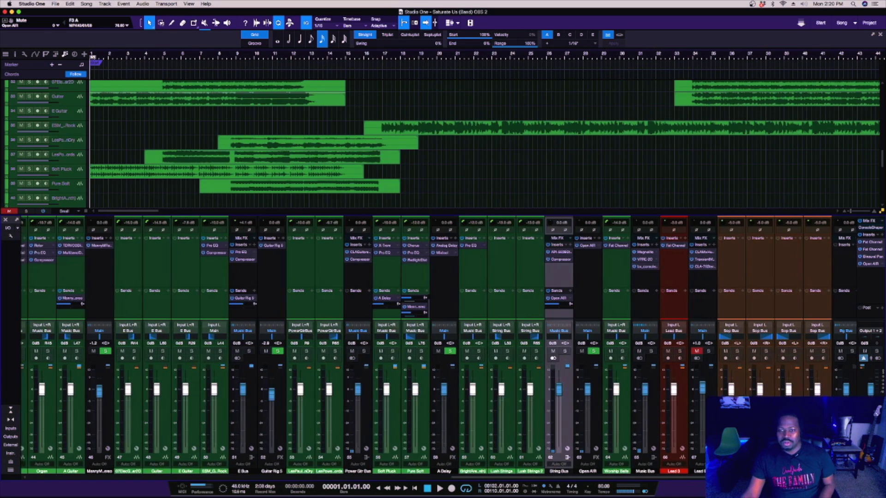
{"action": "scroll", "coordinate": [670, 447], "scroll_direction": "left", "scroll_amount": 2}
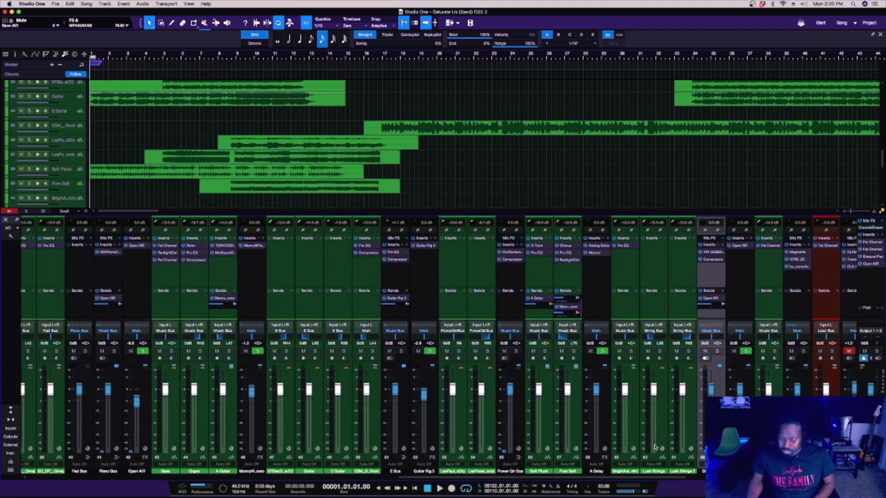
{"action": "key", "text": "space"}
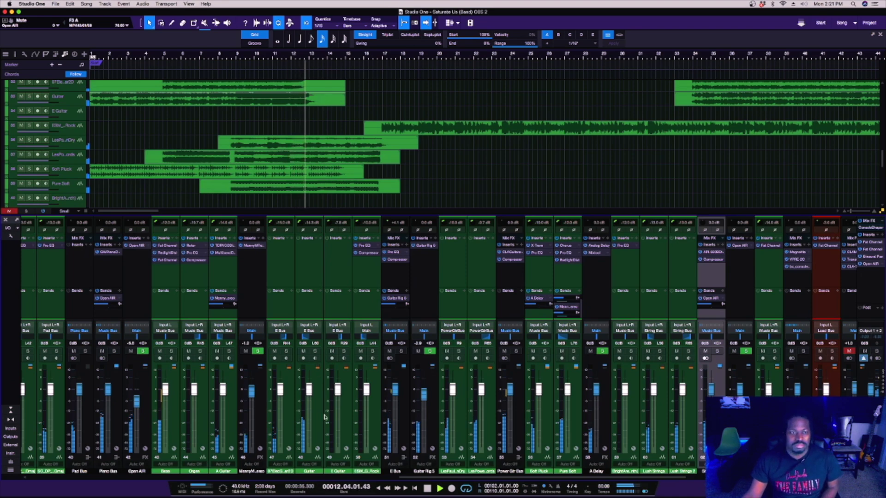
{"action": "left_click_drag", "start_coordinate": [427, 479], "coordinate": [51, 455]}
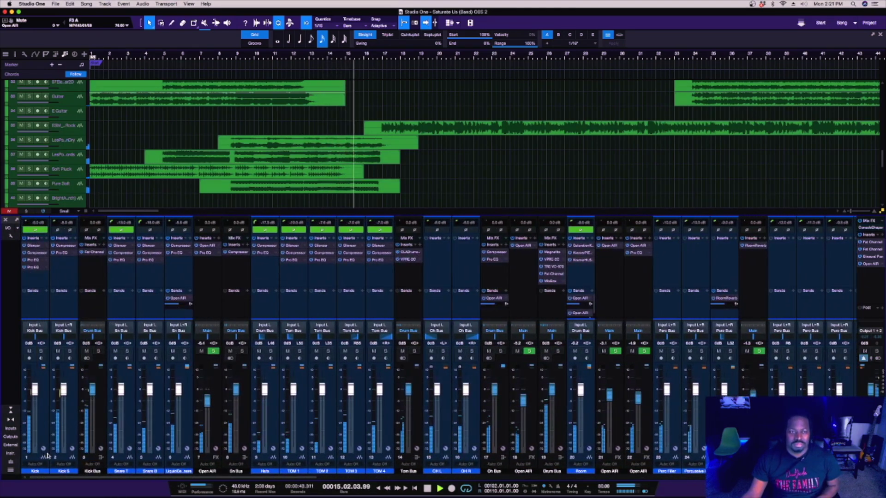
Select the channels from Snare B through String Bus and listen to the mix again from the start
{"action": "left_click", "coordinate": [154, 311]}
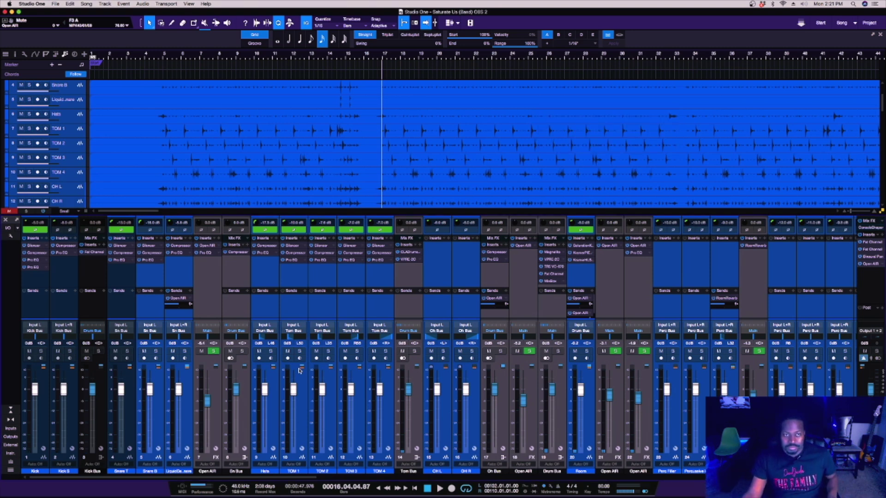
{"action": "key", "text": "Home"}
{"action": "key", "text": "space"}
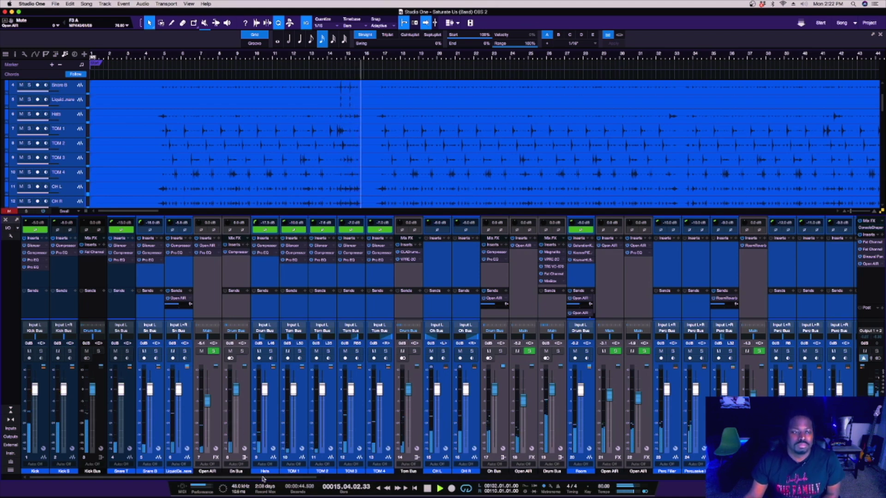
{"action": "left_click_drag", "start_coordinate": [263, 479], "coordinate": [589, 459]}
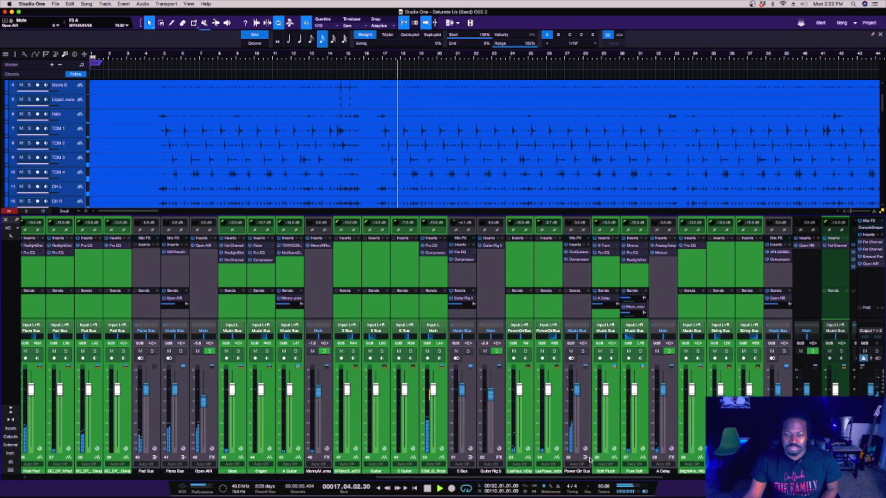
{"action": "key", "text": "space"}
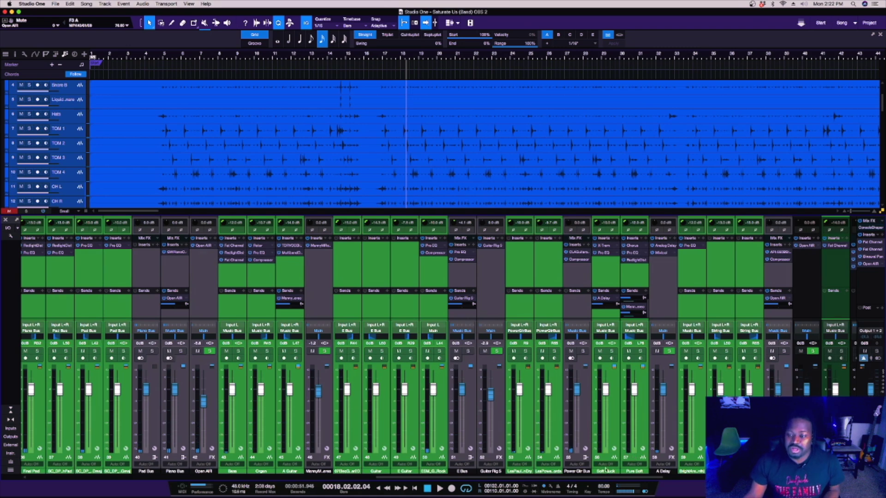
Inspect the Fat Channel compressor and equalizer settings on the Worship Bells channel, and close the effect window
{"action": "left_click_drag", "start_coordinate": [595, 476], "coordinate": [679, 475]}
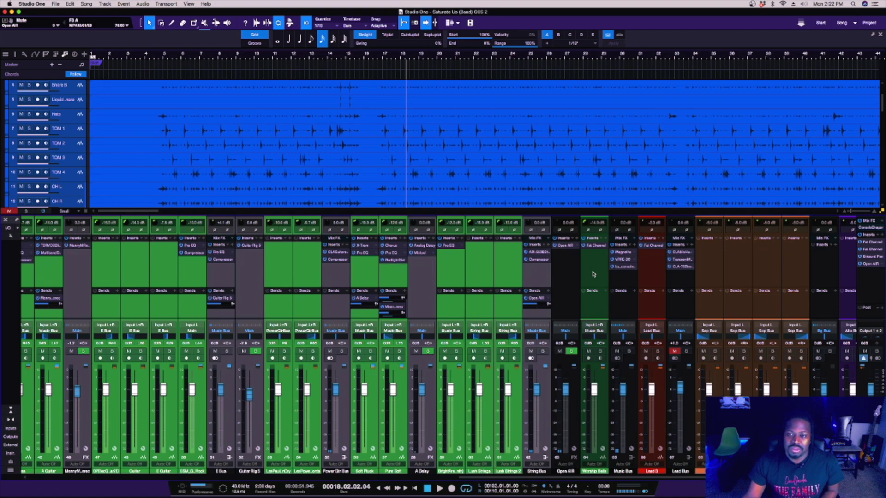
{"action": "left_click", "coordinate": [594, 251]}
{"action": "left_click", "coordinate": [594, 246]}
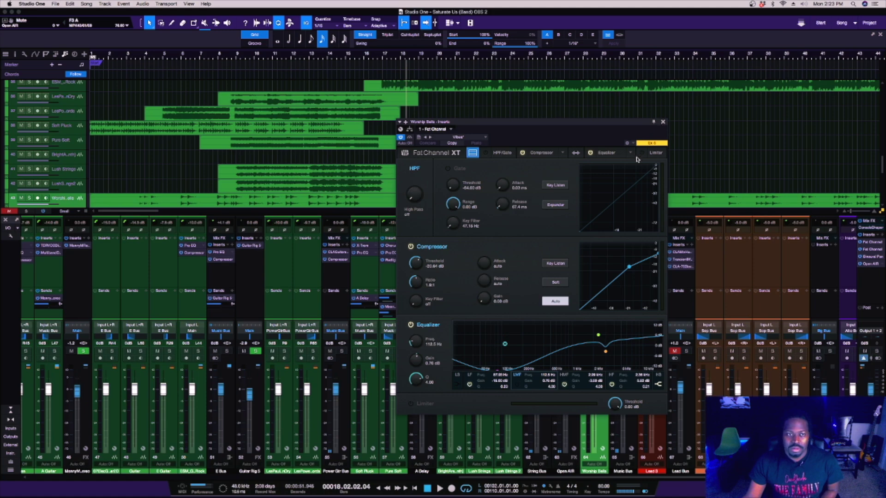
{"action": "key", "text": "super+w"}
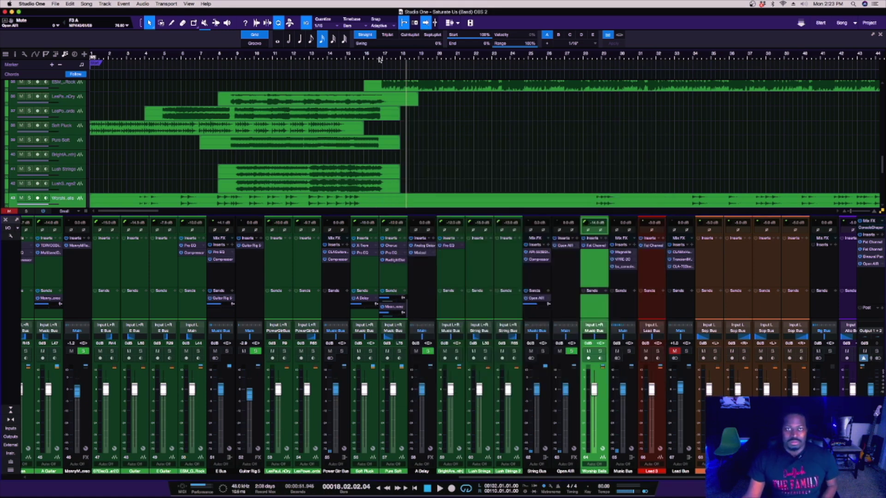
Select all the Worship Bells events across the song and lower their clip gain together
{"action": "key", "text": "w"}
{"action": "key", "text": "w"}
{"action": "key", "text": "w"}
{"action": "key", "text": "w"}
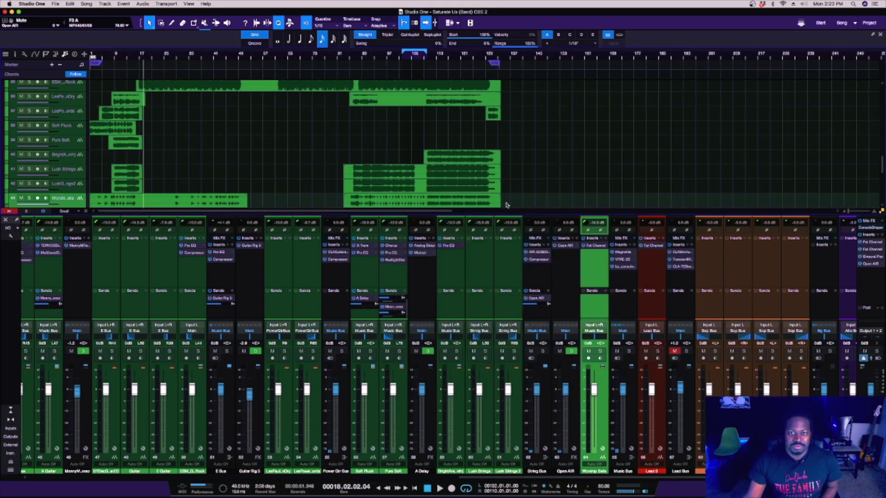
{"action": "left_click_drag", "start_coordinate": [522, 205], "coordinate": [169, 193]}
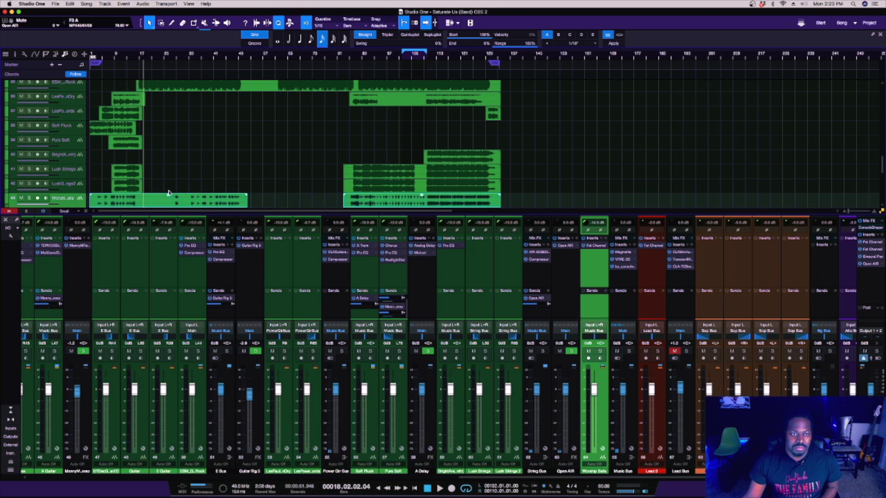
{"action": "mouse_move", "coordinate": [169, 197]}
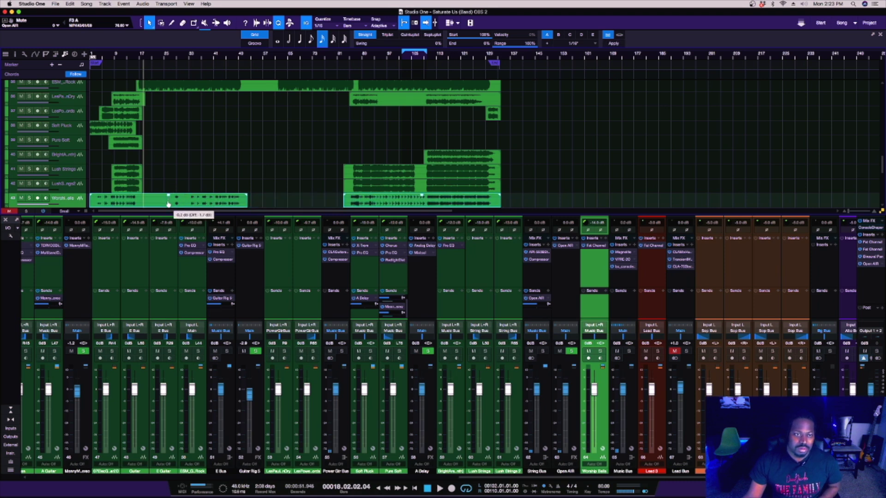
{"action": "left_click_drag", "start_coordinate": [169, 203], "coordinate": [167, 201]}
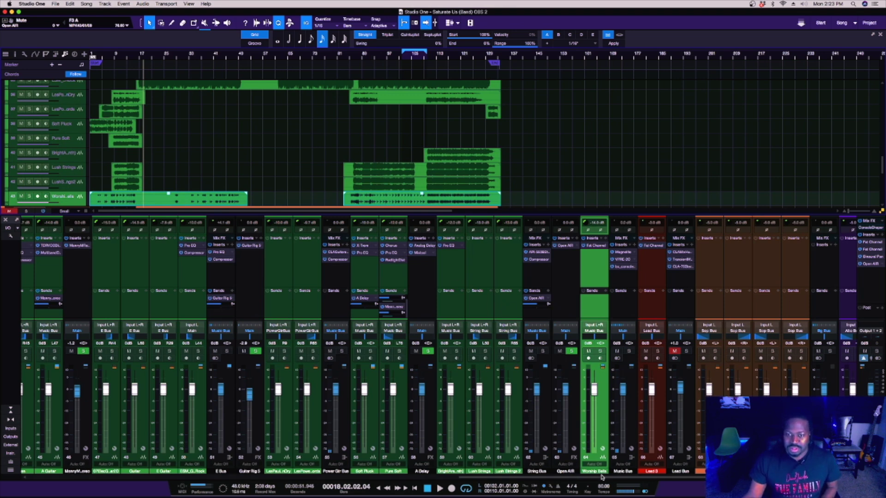
Select the Lead Bus channel and solo the Bg Bus with the background vocals
{"action": "scroll", "coordinate": [666, 303], "scroll_direction": "right", "scroll_amount": 5}
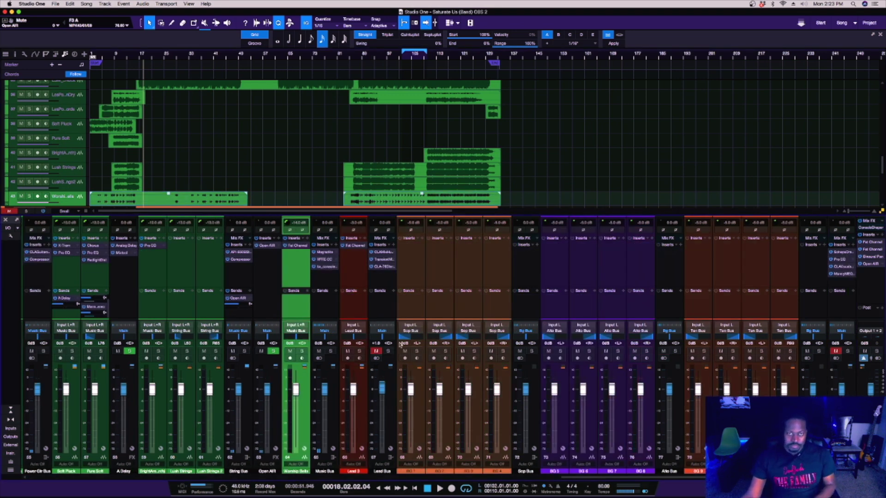
{"action": "left_click", "coordinate": [383, 302]}
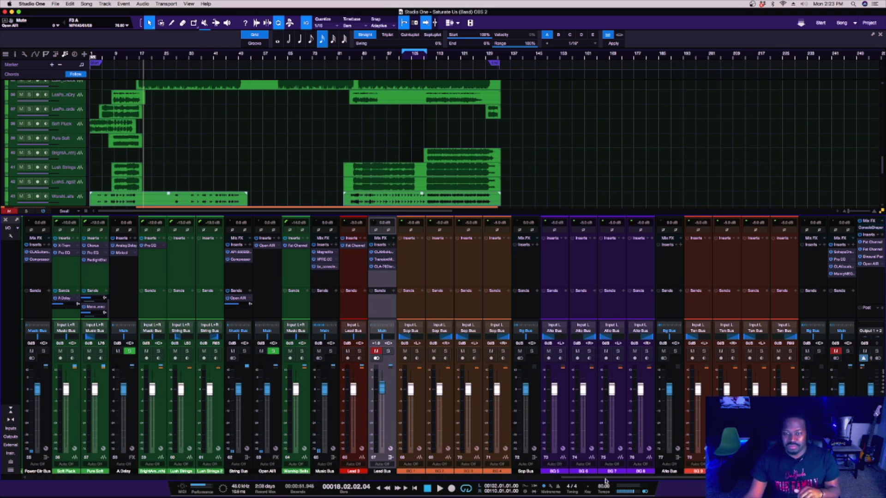
{"action": "left_click", "coordinate": [847, 352]}
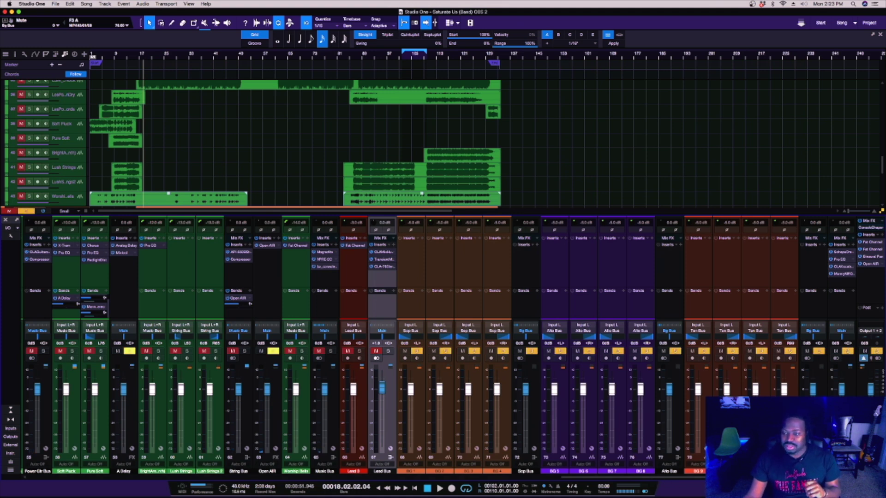
Show the effects browser again and search it for "vocal verb"
{"action": "key", "text": "F7"}
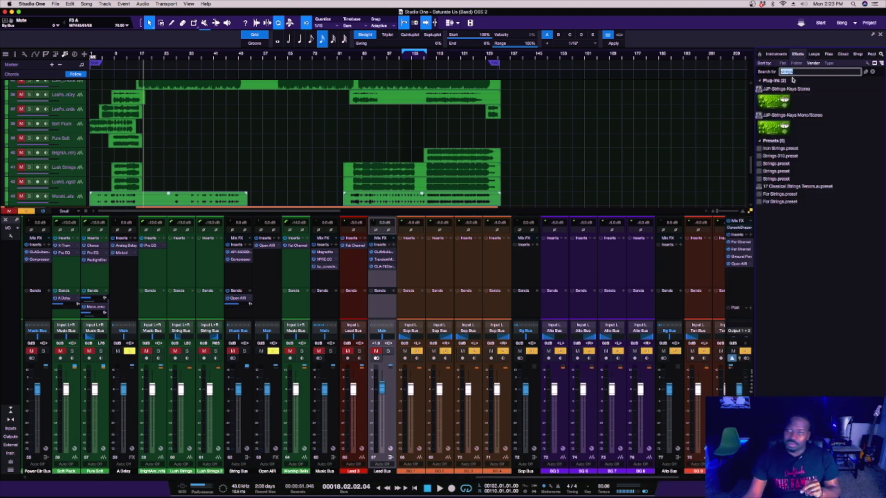
{"action": "type", "text": "vo"}
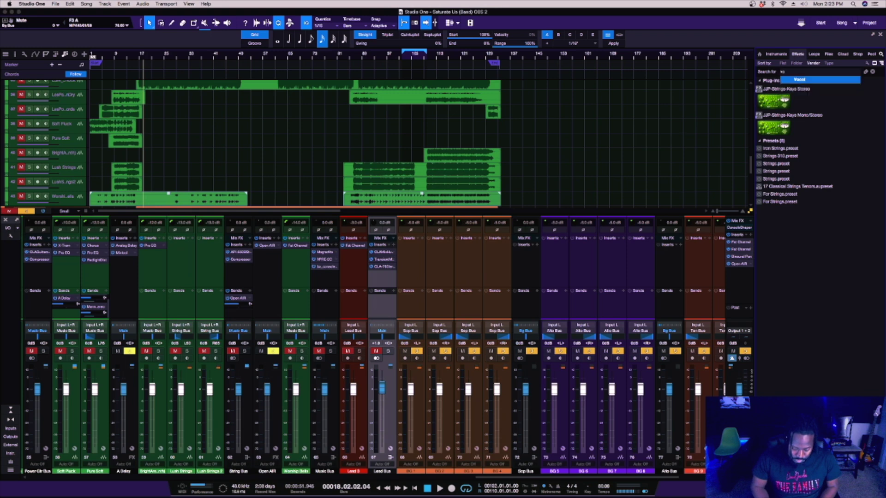
{"action": "type", "text": "cal verb"}
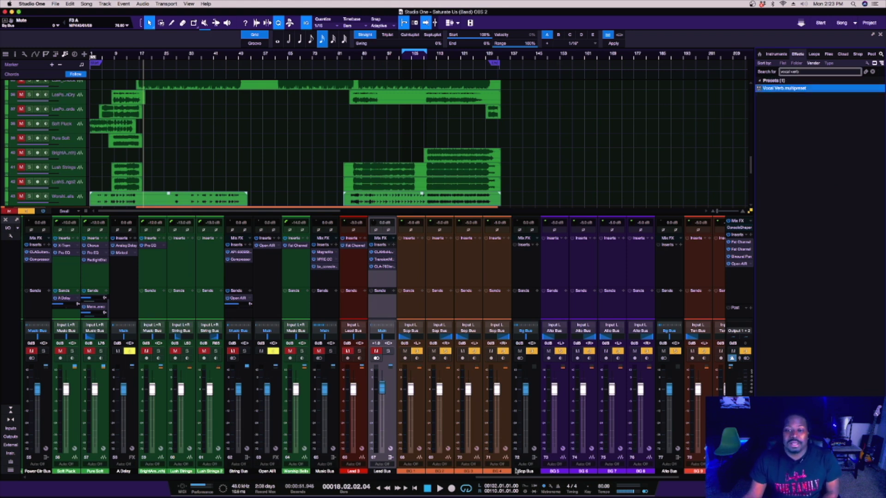
Add the Vocal Verb preset as a send on the Bg Bus, and move its effect channel to the far end of the mixer
{"action": "left_click", "coordinate": [670, 481]}
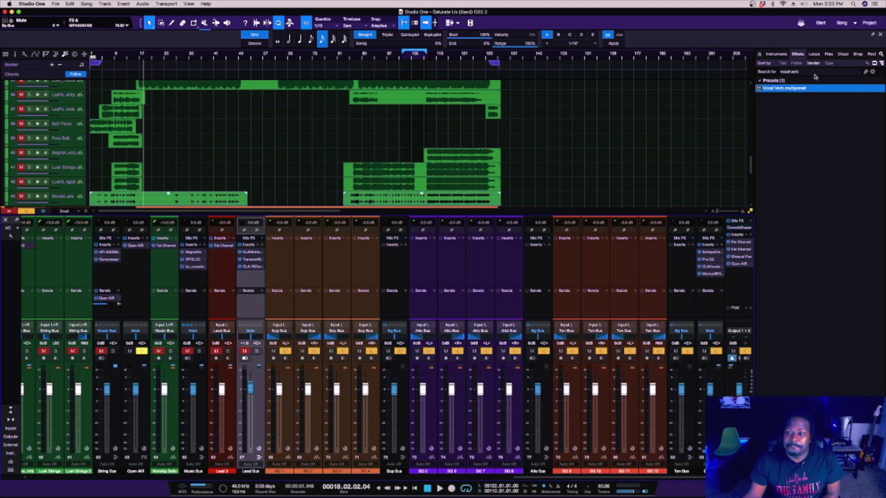
{"action": "left_click_drag", "start_coordinate": [793, 91], "coordinate": [705, 306]}
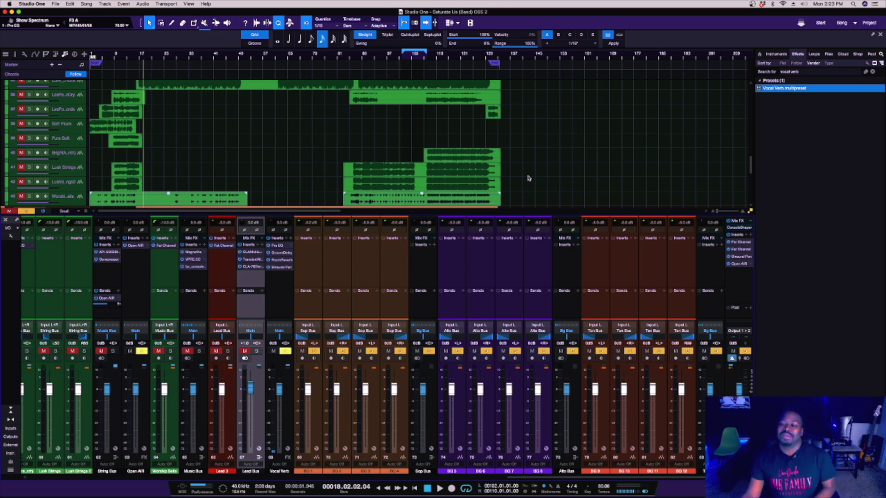
{"action": "left_click", "coordinate": [712, 313]}
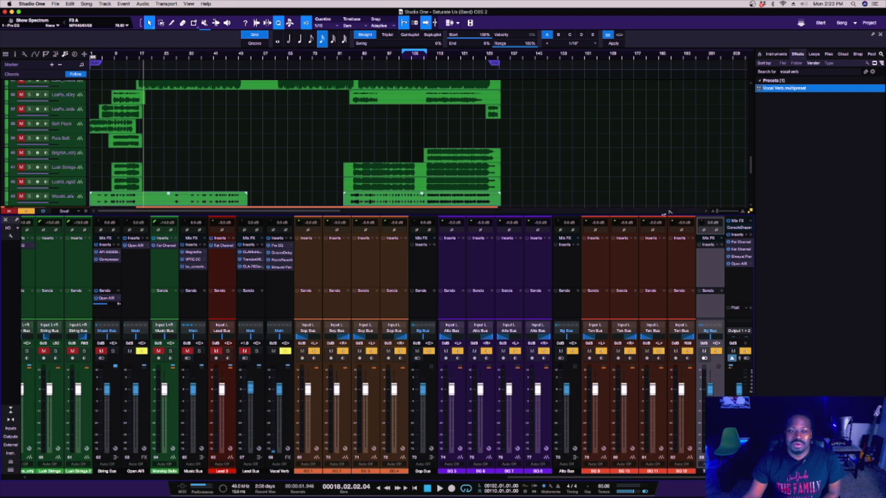
{"action": "left_click_drag", "start_coordinate": [279, 299], "coordinate": [710, 299]}
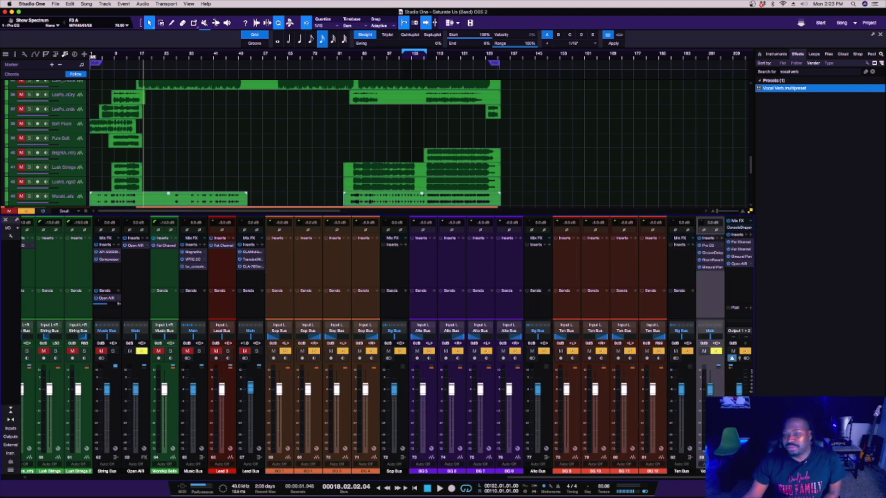
Pull the Vocal Verb channel's fader all the way down and check the settings of its Groove Delay insert
{"action": "left_click_drag", "start_coordinate": [709, 391], "coordinate": [710, 449]}
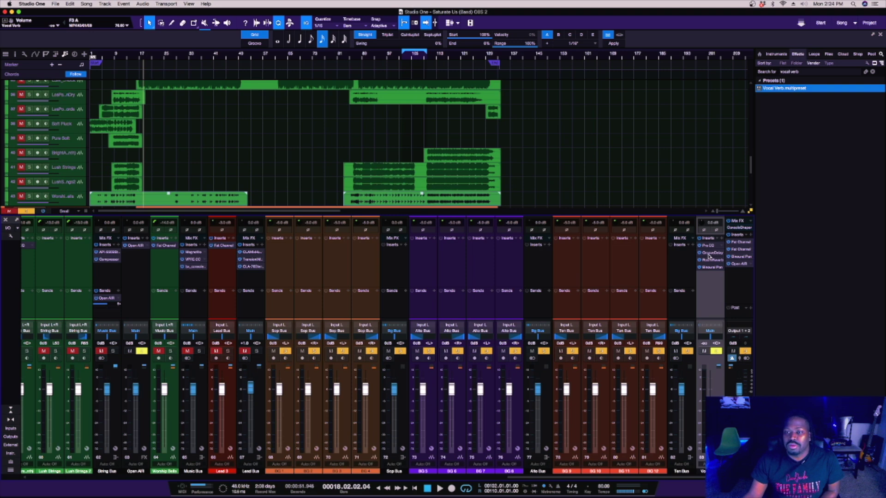
{"action": "left_click", "coordinate": [710, 254]}
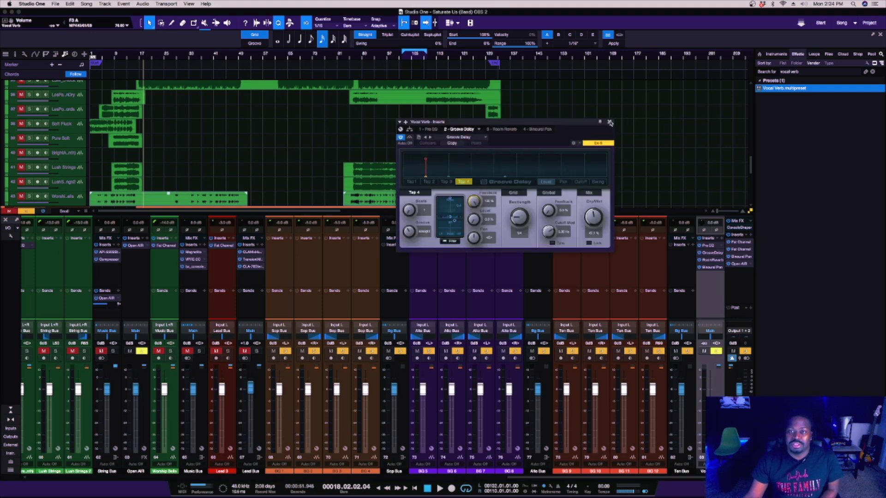
{"action": "left_click", "coordinate": [610, 123]}
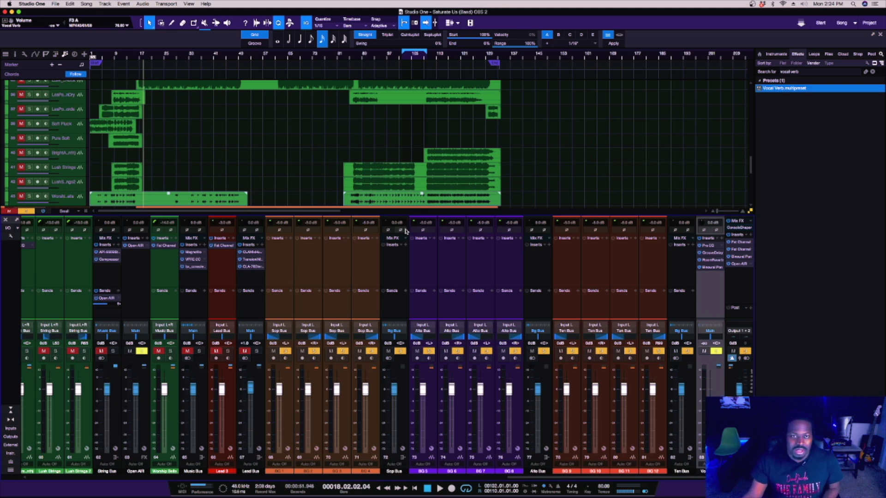
Extend the loop's start back to bar 98 over the background vocals, and play the song from there
{"action": "left_click", "coordinate": [403, 57]}
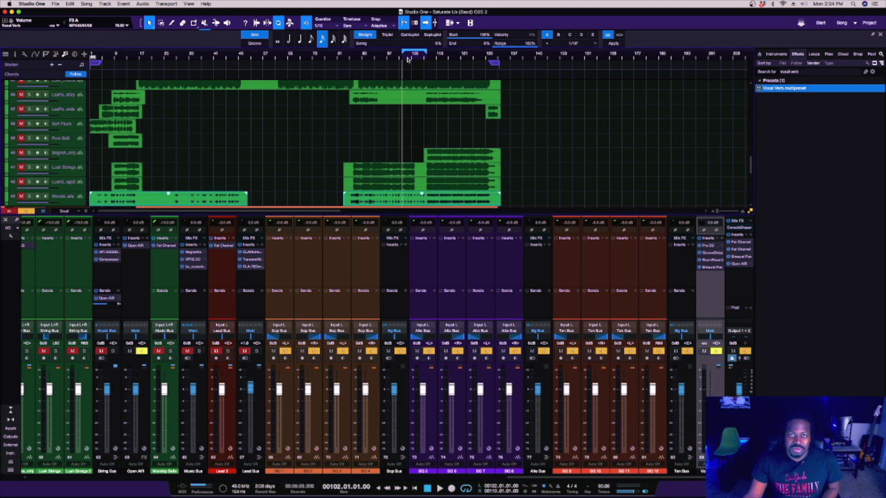
{"action": "left_click", "coordinate": [488, 274]}
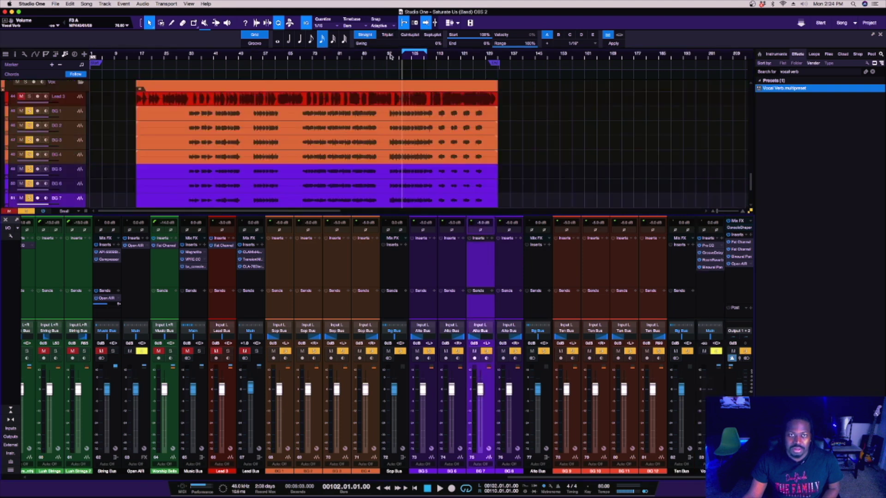
{"action": "scroll", "coordinate": [391, 76], "scroll_direction": "up", "scroll_amount": 5}
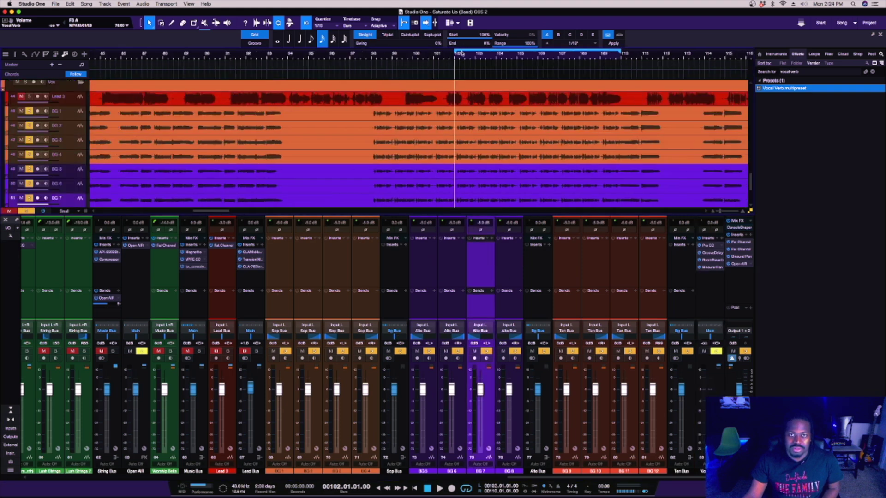
{"action": "left_click_drag", "start_coordinate": [388, 64], "coordinate": [376, 70]}
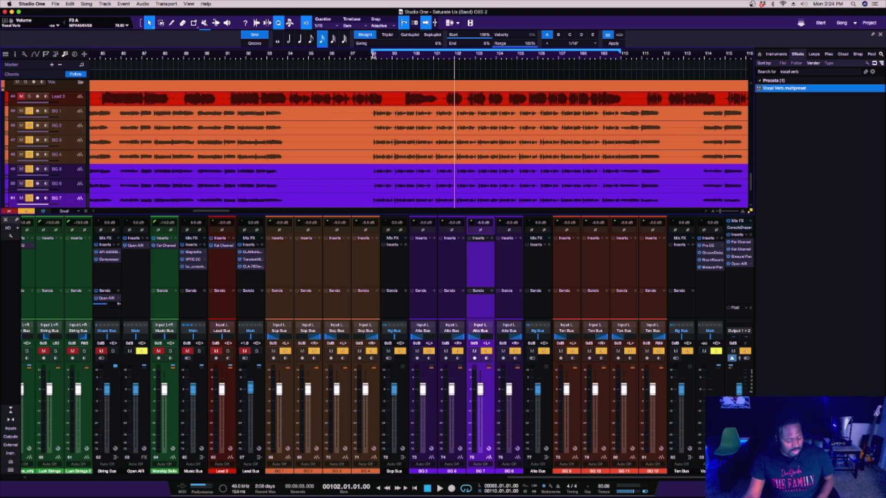
{"action": "left_click", "coordinate": [374, 56]}
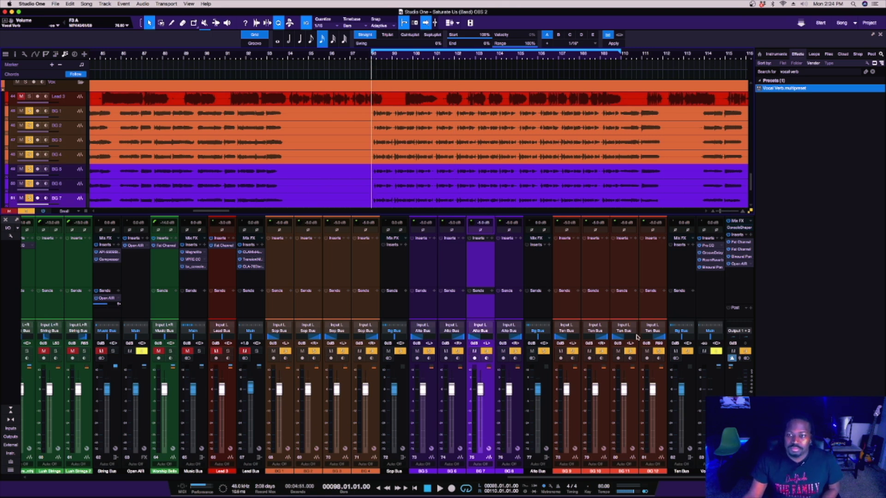
{"action": "key", "text": "space"}
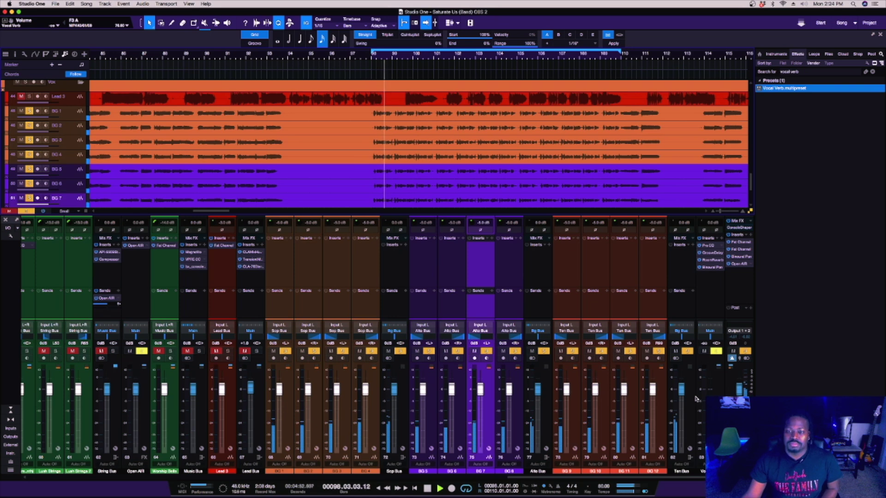
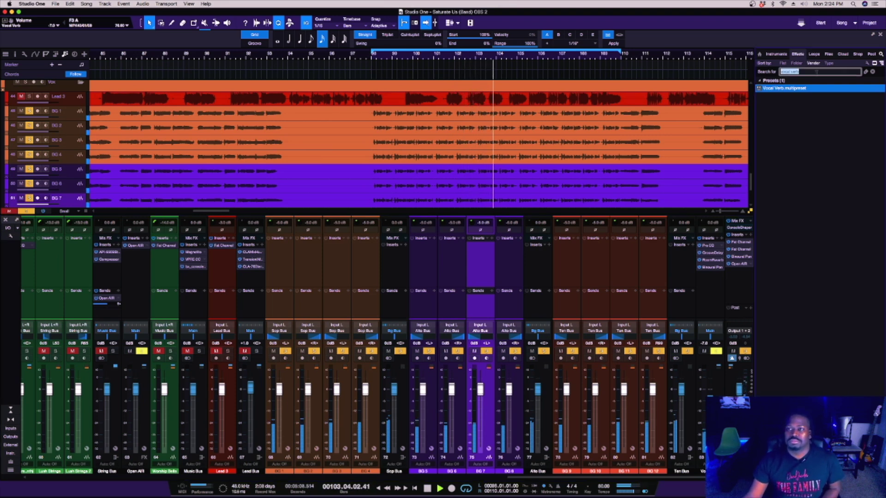
Clear the effects search and add the Slap Delay chain from the Eddy's Fx folder as a send on the Bg Bus
{"action": "left_click", "coordinate": [871, 72]}
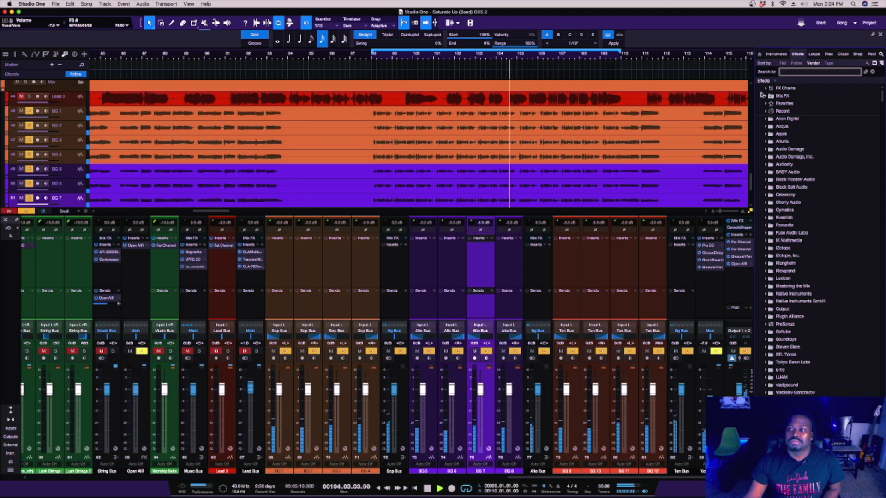
{"action": "left_click", "coordinate": [766, 89]}
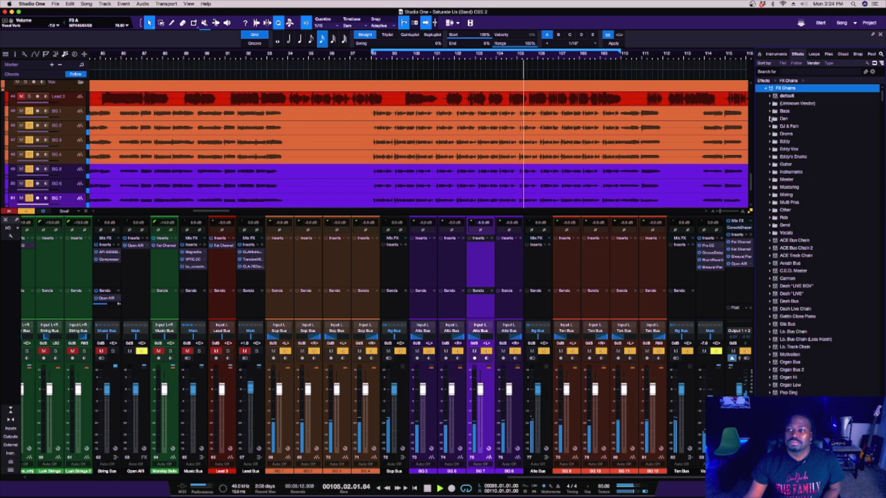
{"action": "left_click", "coordinate": [774, 142]}
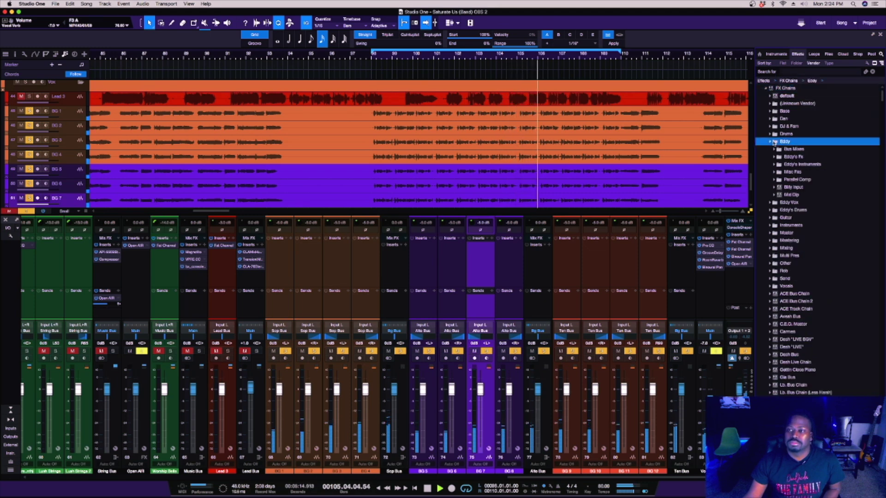
{"action": "left_click", "coordinate": [779, 157]}
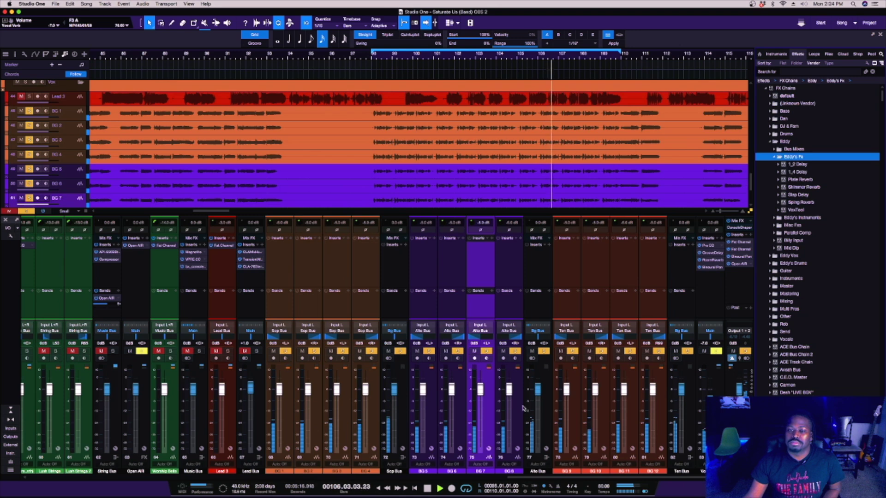
{"action": "scroll", "coordinate": [369, 346], "scroll_direction": "right", "scroll_amount": 1}
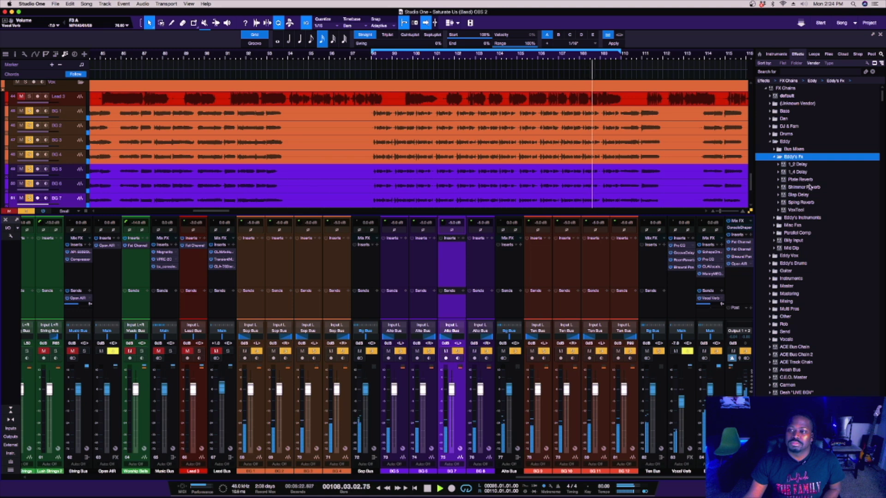
{"action": "left_click_drag", "start_coordinate": [805, 196], "coordinate": [707, 311]}
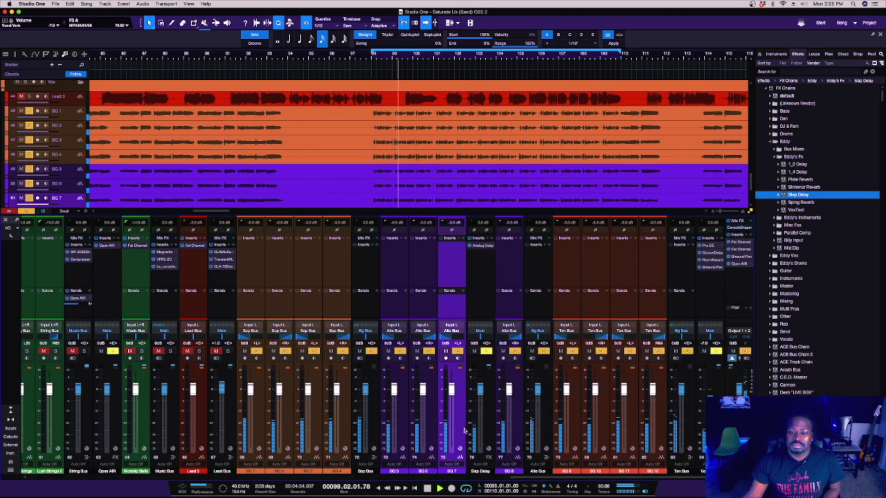
Move the Slap Delay channel next to Vocal Verb near the end of the mixer, and lower its fader to about -7 dB
{"action": "left_click", "coordinate": [472, 459]}
{"action": "left_click_drag", "start_coordinate": [472, 460], "coordinate": [716, 459]}
{"action": "left_click_drag", "start_coordinate": [657, 477], "coordinate": [667, 477]}
{"action": "mouse_move", "coordinate": [681, 390]}
{"action": "left_mouse_down"}
{"action": "mouse_move", "coordinate": [680, 475]}
{"action": "mouse_move", "coordinate": [678, 404]}
{"action": "left_mouse_up"}
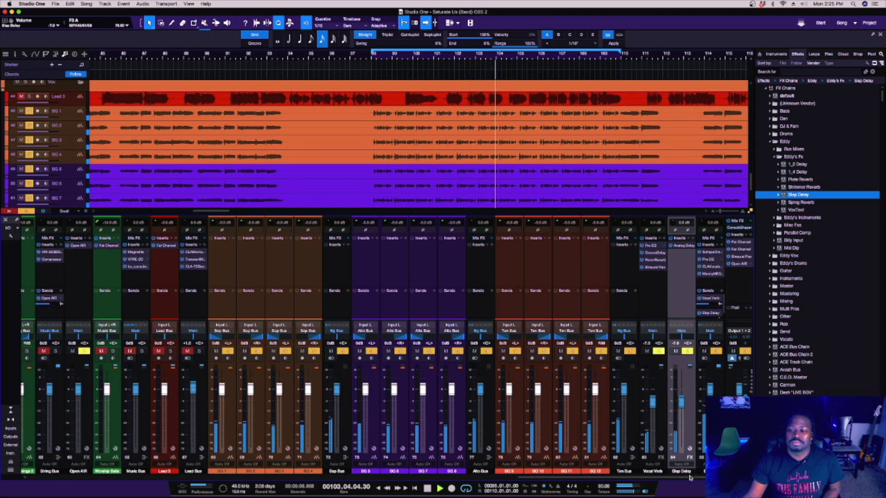
Place the Bg Bus channel ahead of Vocal Verb and Slap Delay, and compare the vocals with the Slap Delay send on and off
{"action": "key", "text": "Down"}
{"action": "left_click_drag", "start_coordinate": [646, 429], "coordinate": [646, 429]}
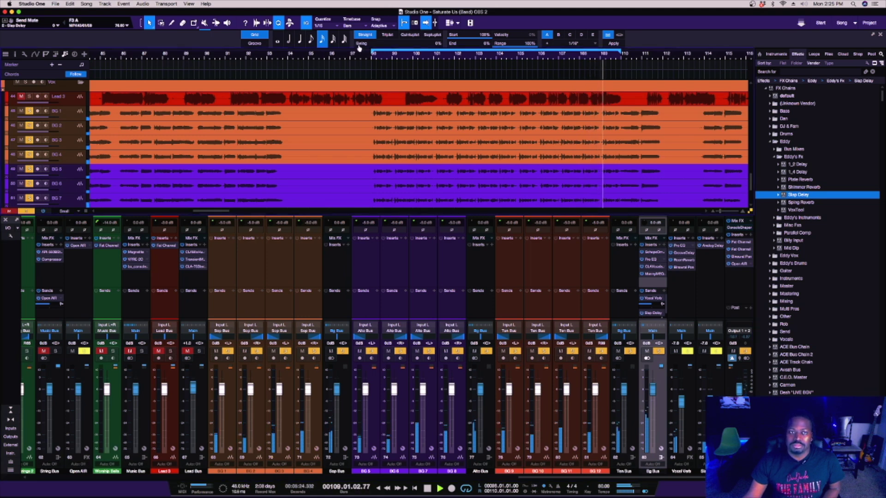
{"action": "mouse_move", "coordinate": [356, 55]}
{"action": "left_mouse_down"}
{"action": "mouse_move", "coordinate": [361, 46]}
{"action": "mouse_move", "coordinate": [364, 57]}
{"action": "left_mouse_up"}
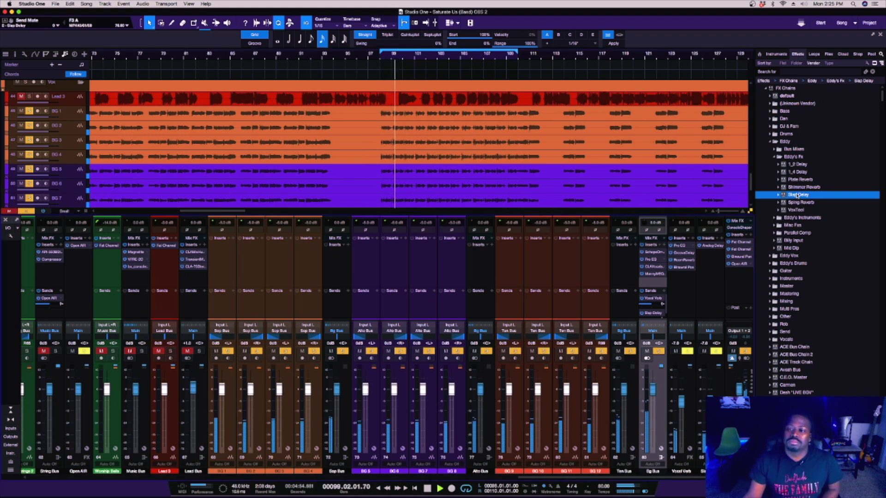
Try another Slap Delay effect channel on the Bg Bus, stop playback, and remove the extra channel
{"action": "left_click_drag", "start_coordinate": [797, 195], "coordinate": [654, 312]}
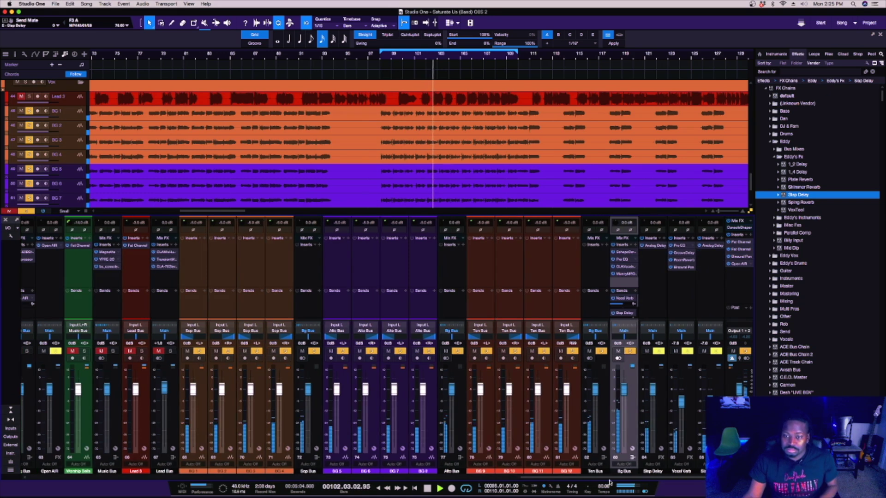
{"action": "scroll", "coordinate": [678, 481], "scroll_direction": "right", "scroll_amount": 1}
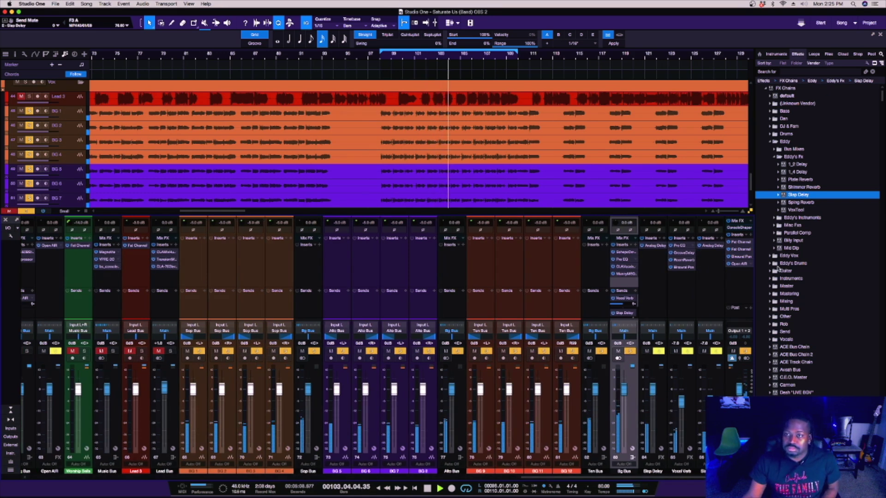
{"action": "key", "text": "space"}
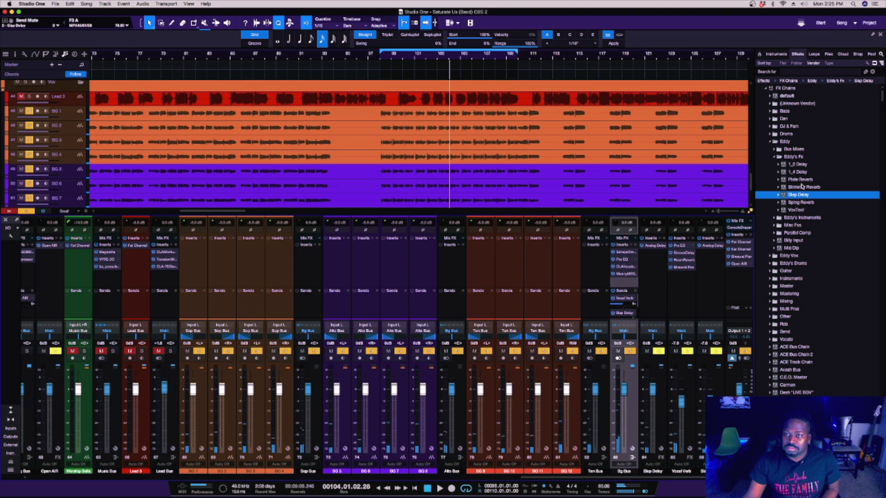
{"action": "left_click", "coordinate": [802, 179]}
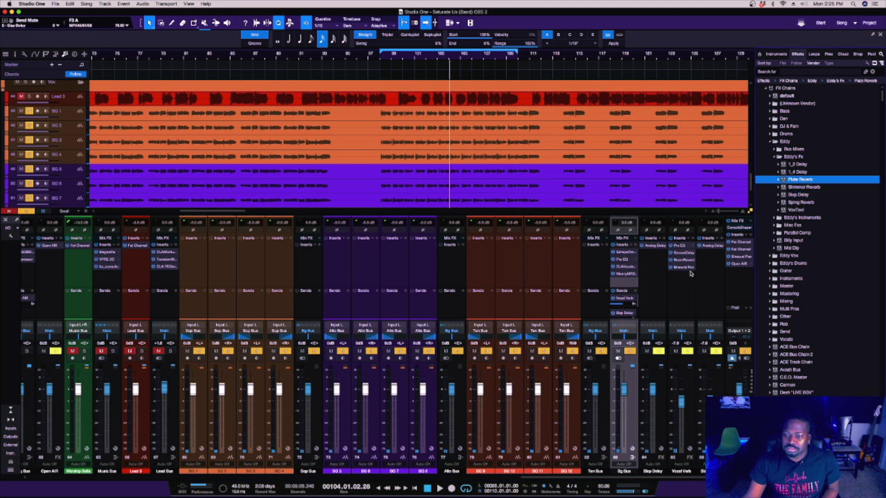
{"action": "left_click", "coordinate": [651, 279]}
{"action": "right_click", "coordinate": [651, 278]}
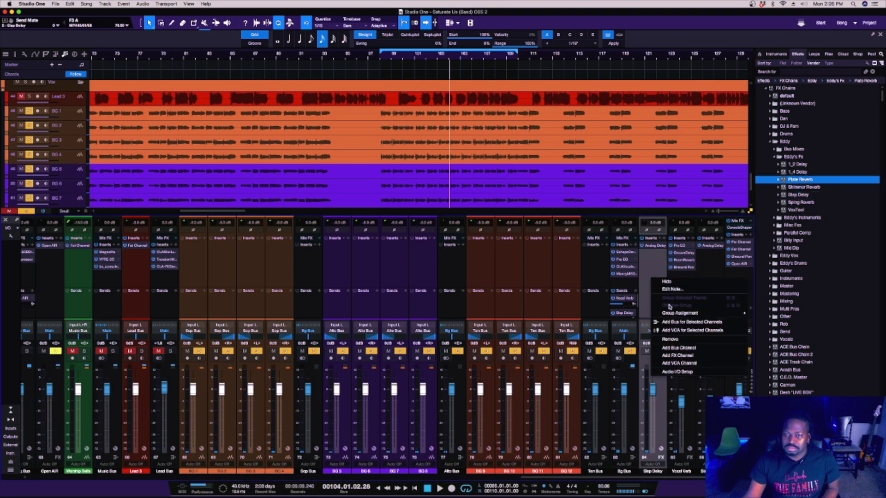
{"action": "left_click", "coordinate": [669, 339]}
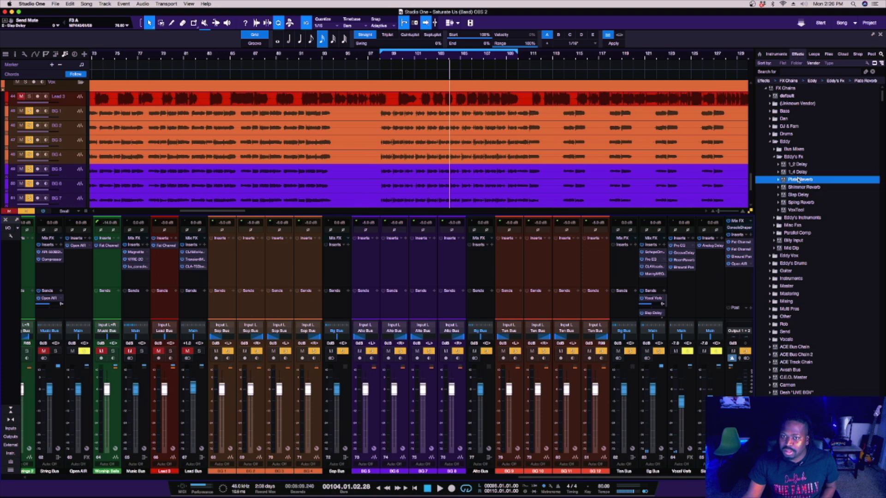
Try the Plate Reverb chain as a send on the Bg Bus, and undo it
{"action": "left_click_drag", "start_coordinate": [799, 179], "coordinate": [697, 302]}
{"action": "left_click_drag", "start_coordinate": [691, 305], "coordinate": [654, 306]}
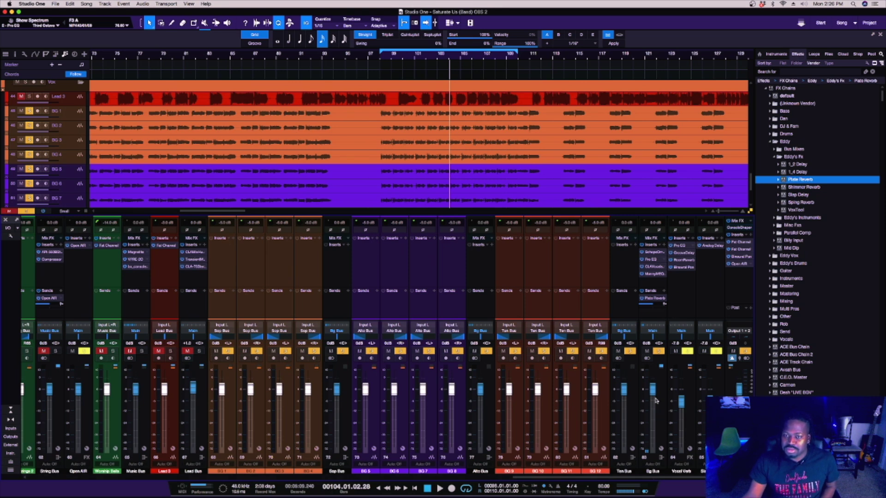
{"action": "key", "text": "super+z"}
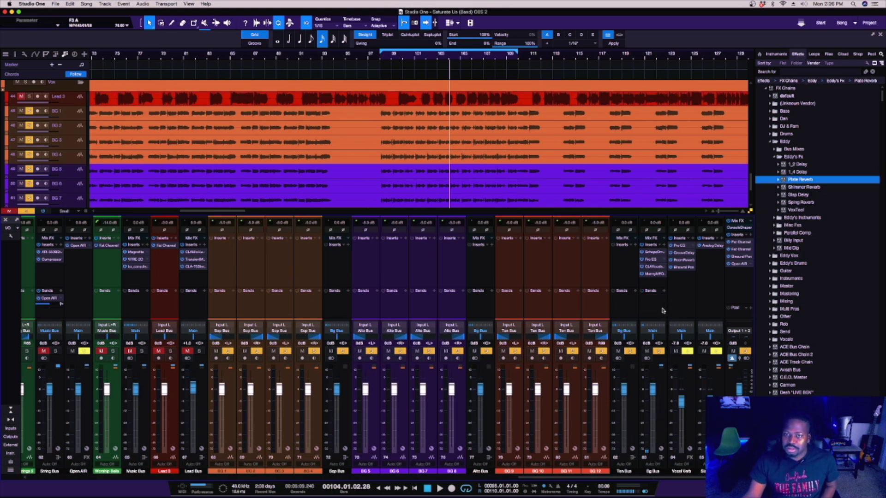
Add sends from the Bg Bus to the existing Vocal Verb and Slap Delay effect channels
{"action": "left_click", "coordinate": [663, 290]}
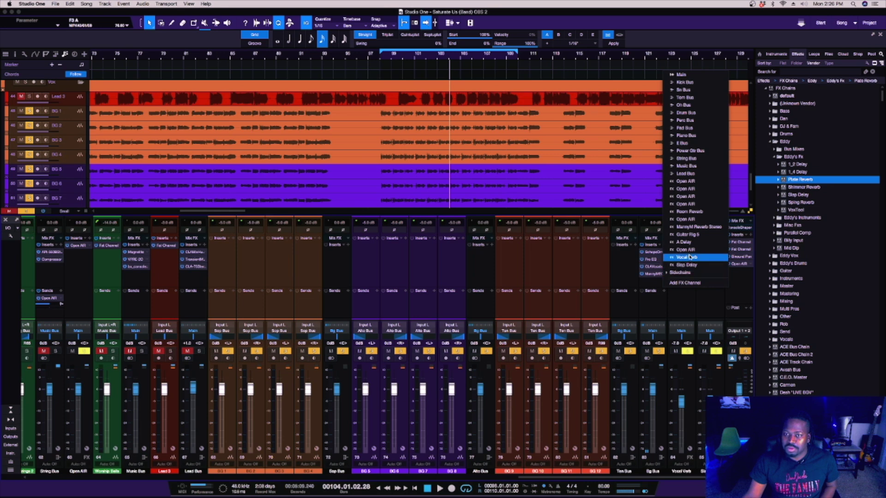
{"action": "left_click", "coordinate": [690, 259]}
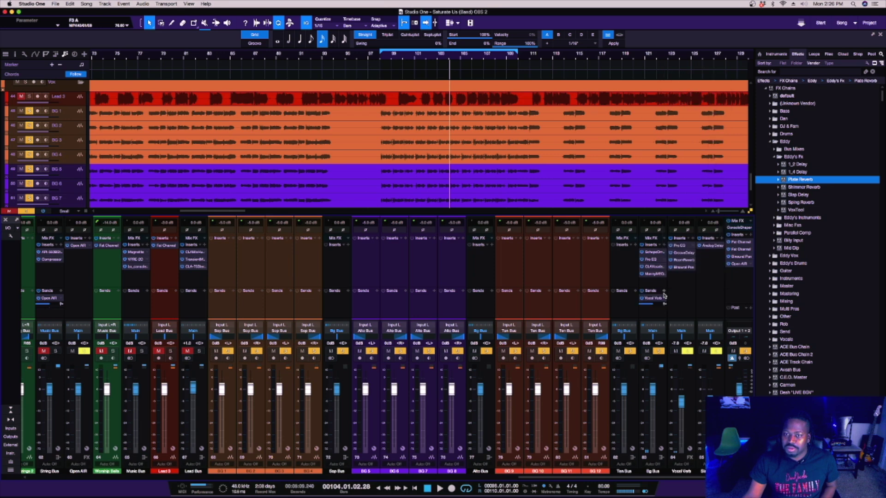
{"action": "left_click", "coordinate": [664, 292]}
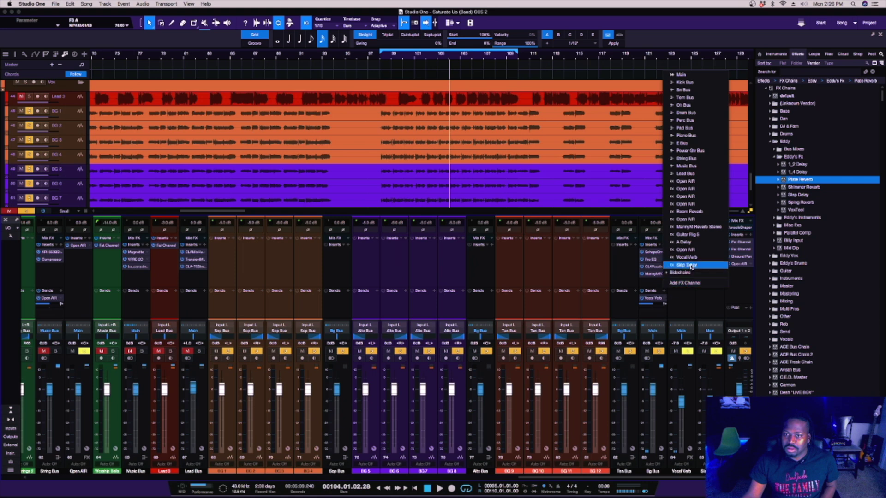
{"action": "left_click", "coordinate": [686, 267]}
{"action": "scroll", "coordinate": [664, 305], "scroll_direction": "down", "scroll_amount": 1}
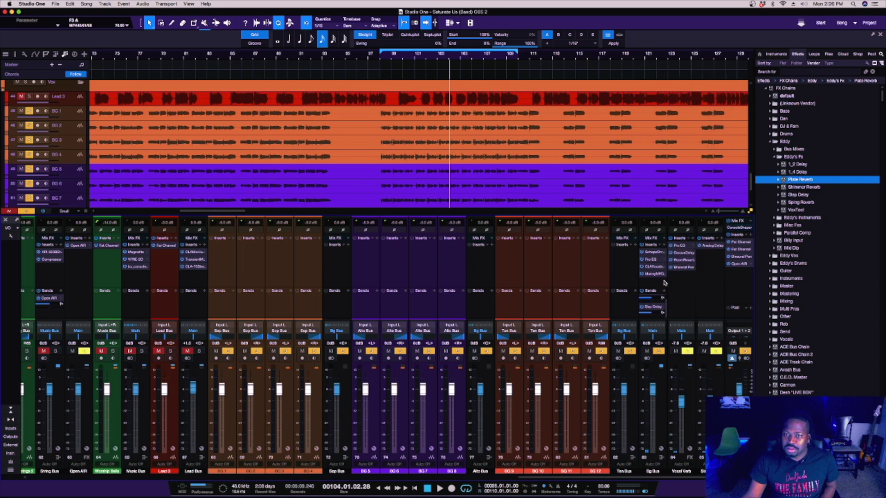
Enlarge the mixer and its send area, and add the Plate Reverb chain as an FX channel send on the Bg Bus
{"action": "left_click_drag", "start_coordinate": [657, 165], "coordinate": [657, 162]}
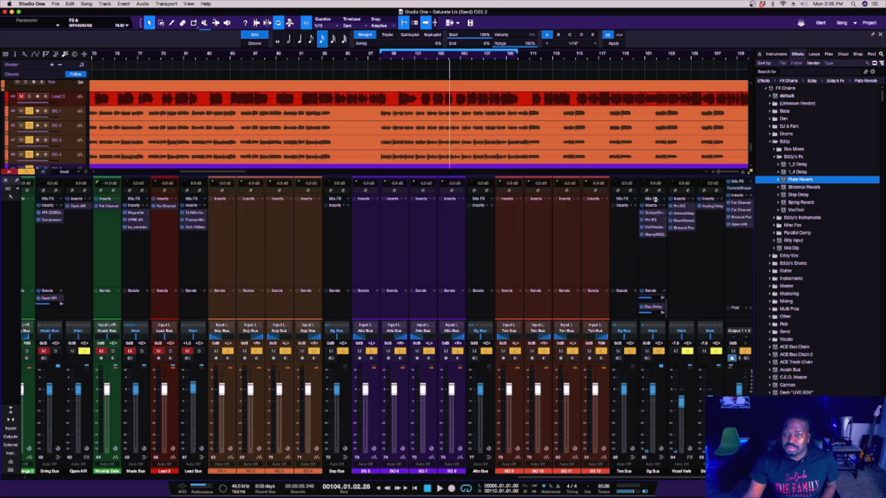
{"action": "left_click_drag", "start_coordinate": [655, 289], "coordinate": [655, 250]}
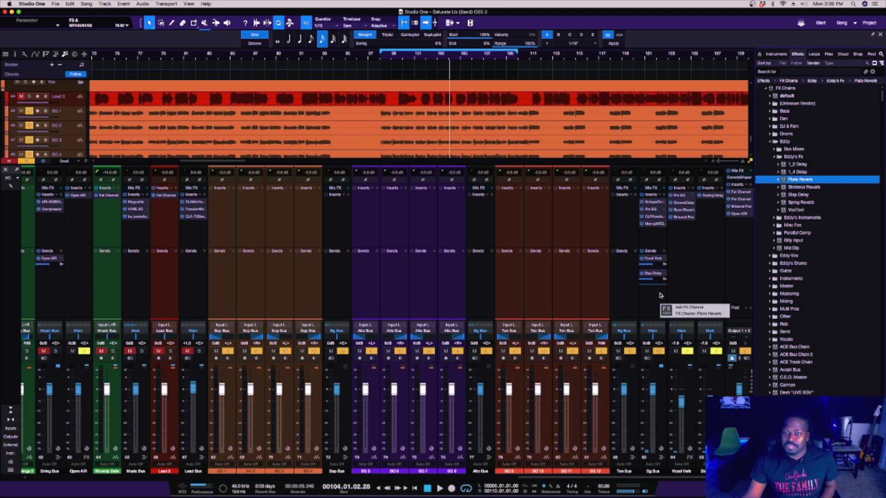
{"action": "left_click_drag", "start_coordinate": [659, 295], "coordinate": [657, 290]}
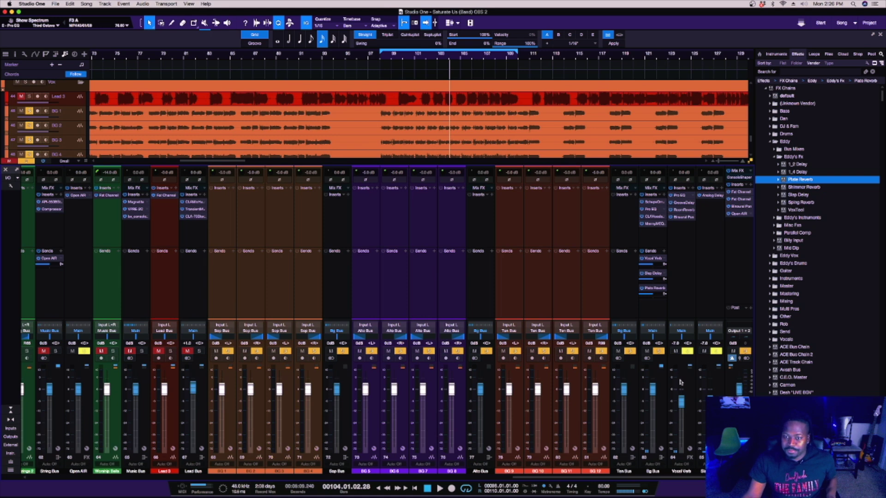
Pull the Plate Reverb channel fader all the way down, start playback, and raise it to about -6.2 dB
{"action": "left_click_drag", "start_coordinate": [552, 476], "coordinate": [566, 479]}
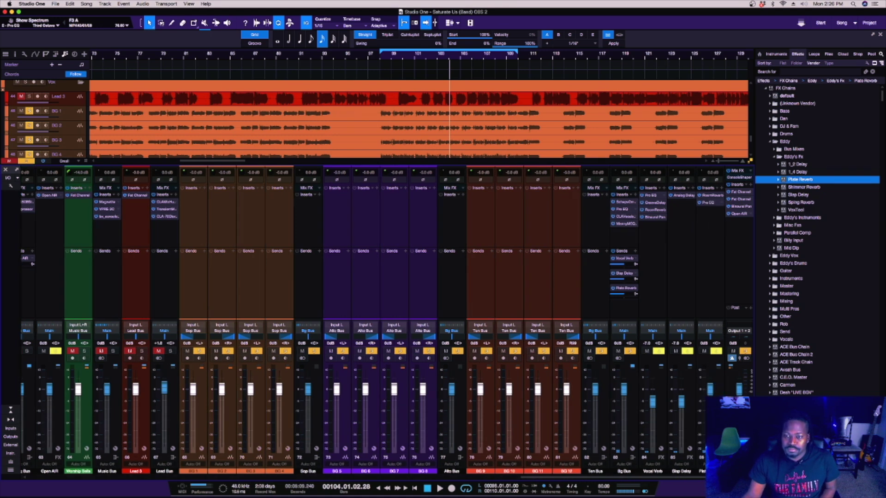
{"action": "left_click_drag", "start_coordinate": [711, 392], "coordinate": [711, 450]}
{"action": "key", "text": "space"}
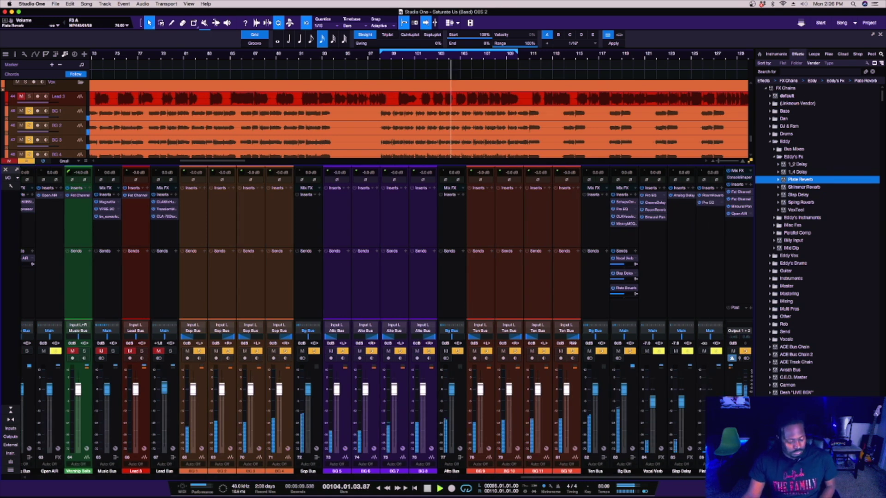
{"action": "left_click_drag", "start_coordinate": [711, 449], "coordinate": [710, 396]}
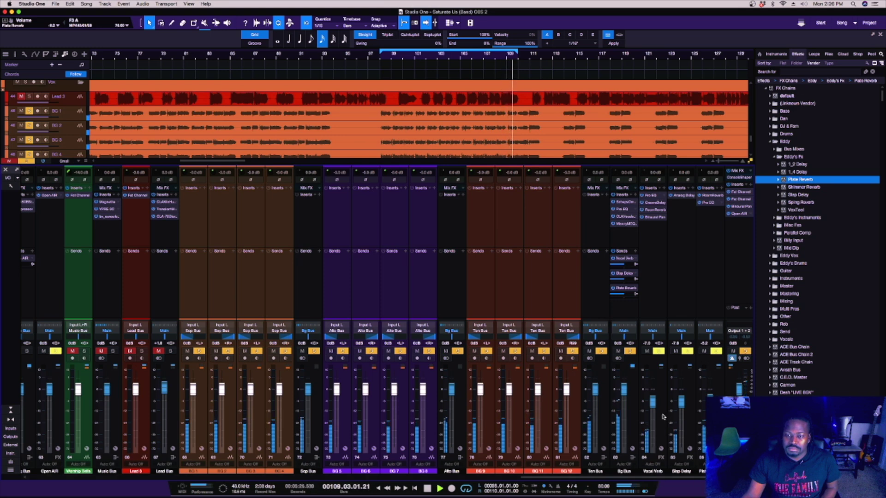
Route the Vocal Verb and Plate Reverb channels to a new bus and name it Reverb Bus
{"action": "left_click", "coordinate": [663, 417]}
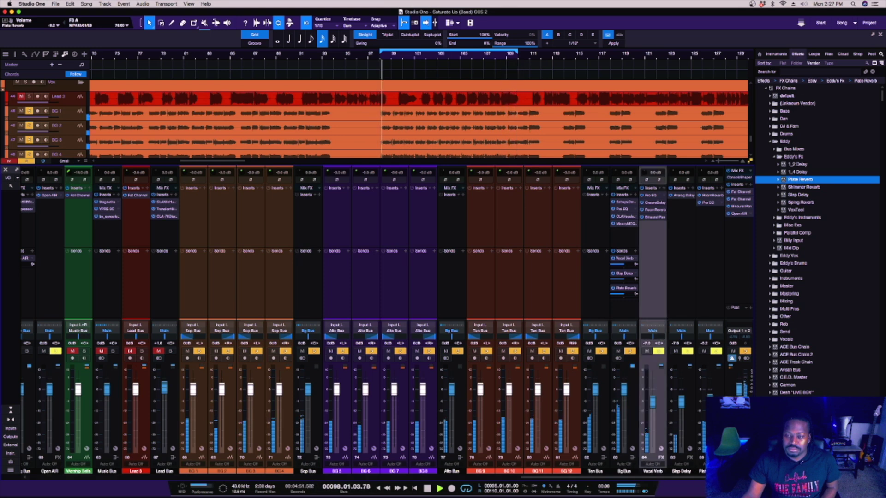
{"action": "left_click", "coordinate": [710, 313], "text": "super"}
{"action": "right_click", "coordinate": [723, 319]}
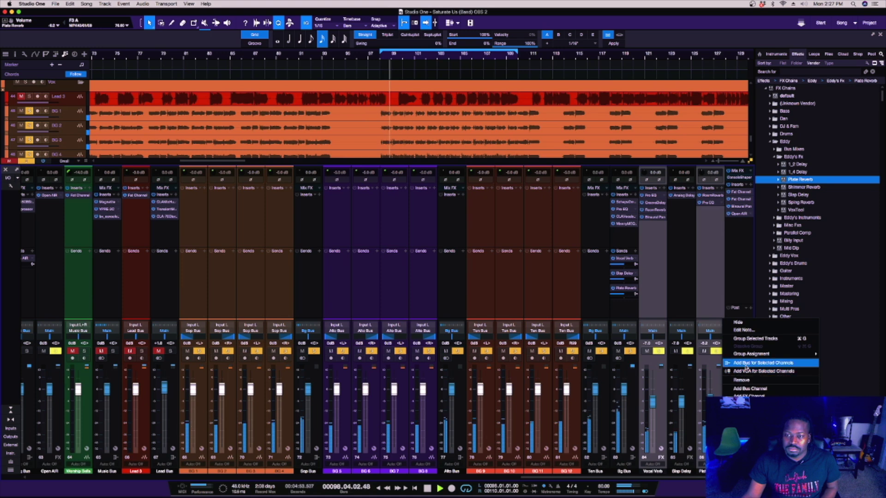
{"action": "left_click", "coordinate": [745, 363]}
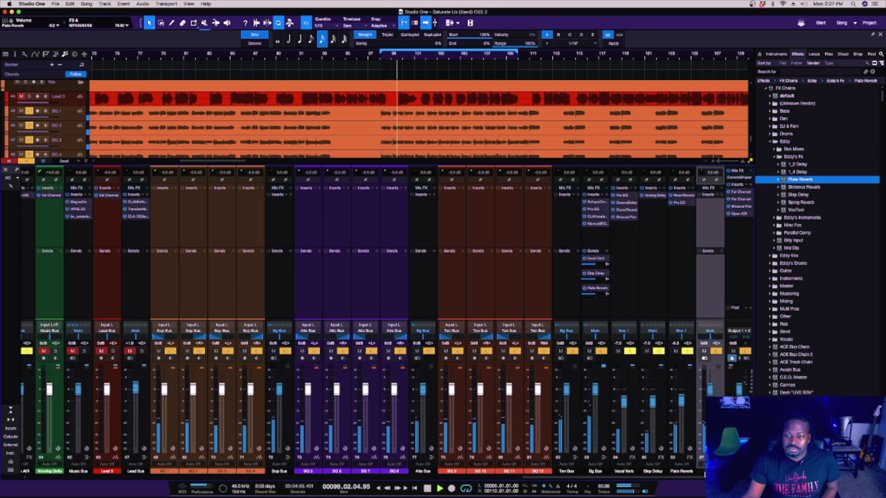
{"action": "double_click", "coordinate": [704, 471]}
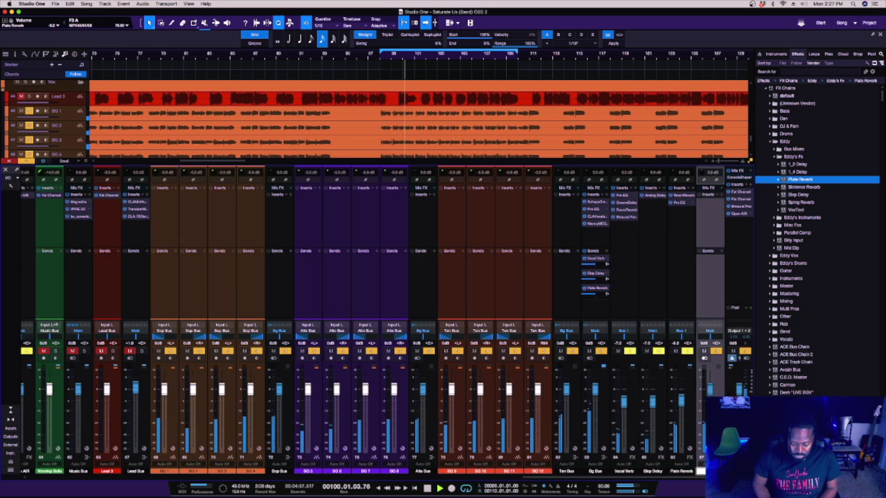
{"action": "type", "text": "Reverb Bus"}
{"action": "key", "text": "Return"}
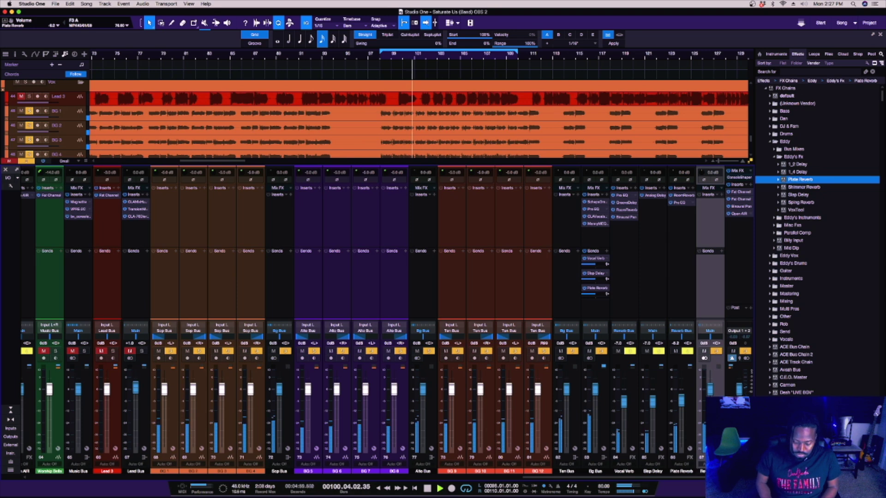
Insert a Pro EQ on the Reverb Bus, cut the low end, and dip the mids slightly around 1 kHz
{"action": "left_click", "coordinate": [718, 195]}
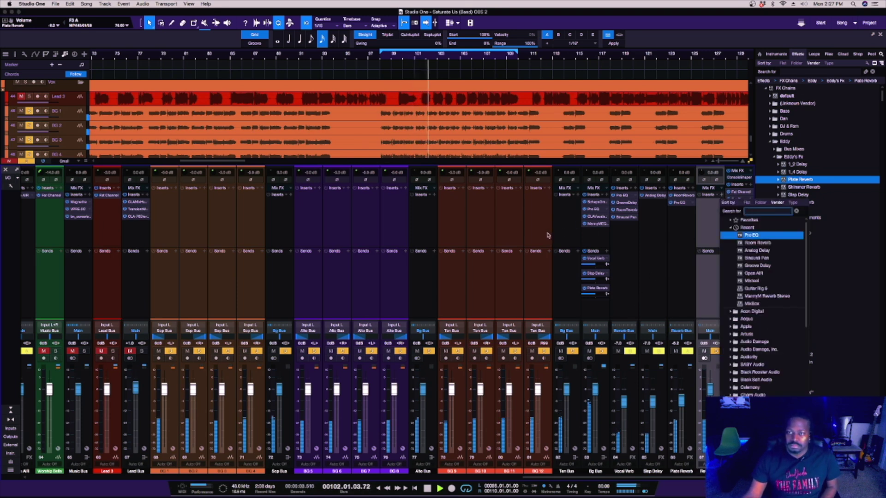
{"action": "key", "text": "Return"}
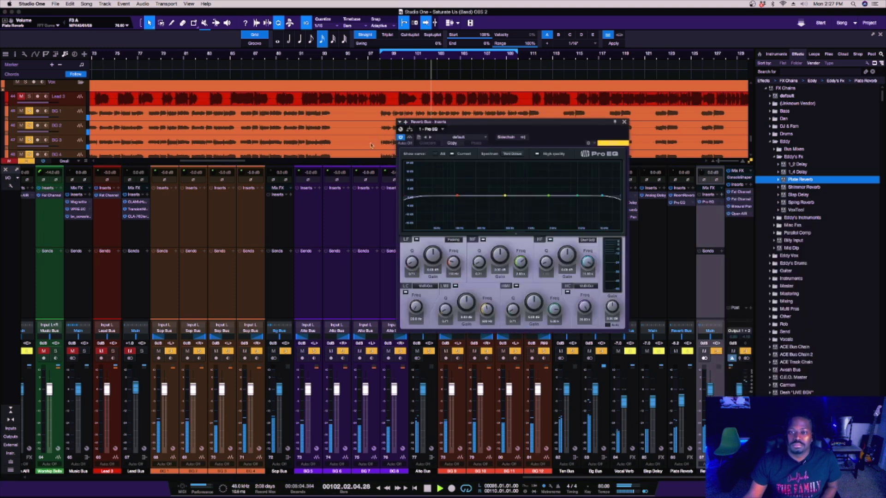
{"action": "left_click_drag", "start_coordinate": [406, 199], "coordinate": [464, 197]}
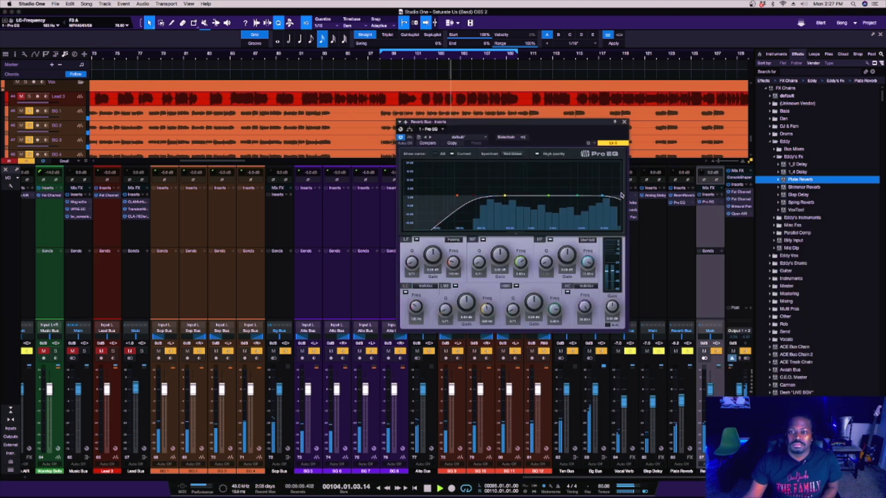
{"action": "left_click_drag", "start_coordinate": [548, 196], "coordinate": [529, 203]}
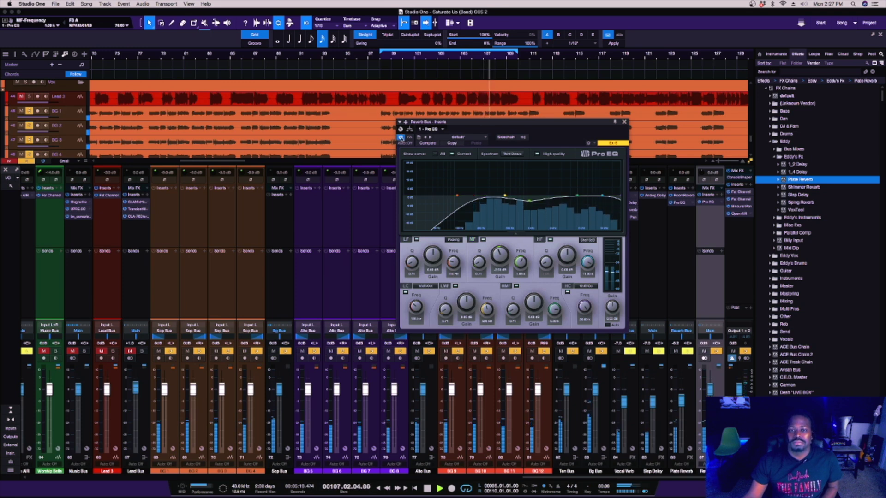
Compare the Reverb Bus with its Pro EQ bypassed and active, and close the EQ
{"action": "left_click", "coordinate": [401, 138]}
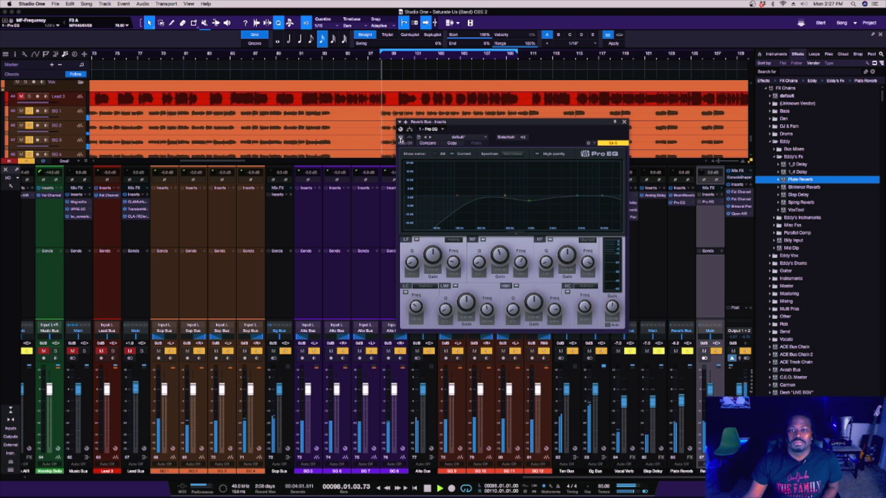
{"action": "left_click", "coordinate": [400, 139]}
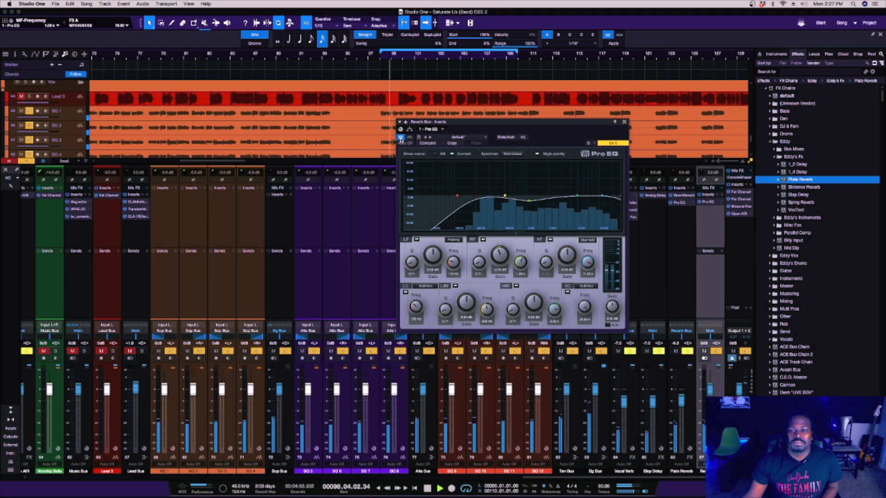
{"action": "left_click", "coordinate": [624, 122]}
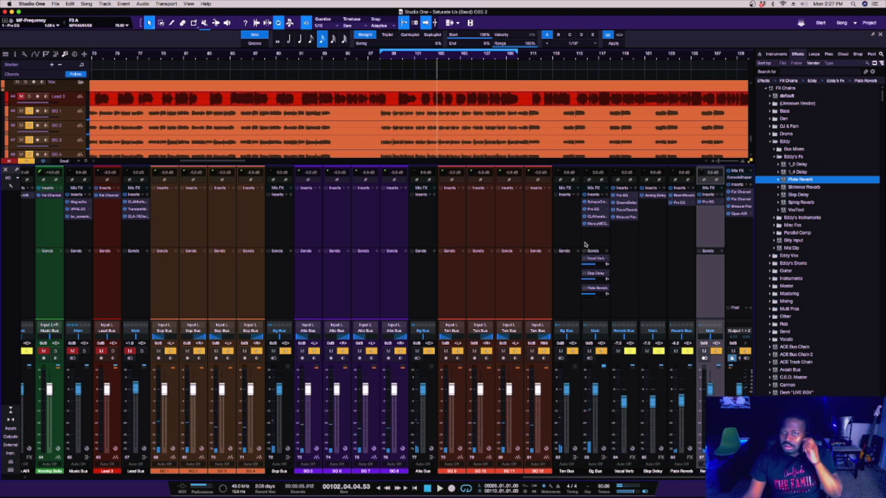
Insert the DeEsser Stereo plug-in at the end of the Bg Bus insert chain
{"action": "left_click", "coordinate": [591, 237]}
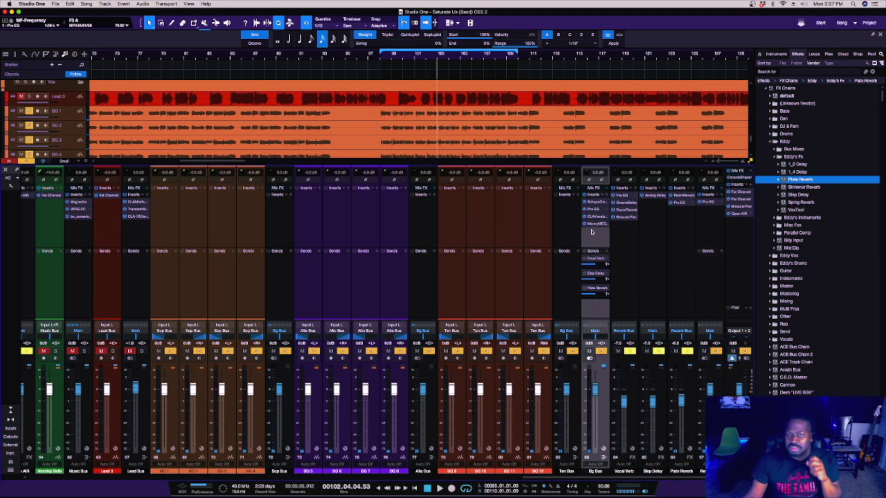
{"action": "left_click", "coordinate": [606, 196]}
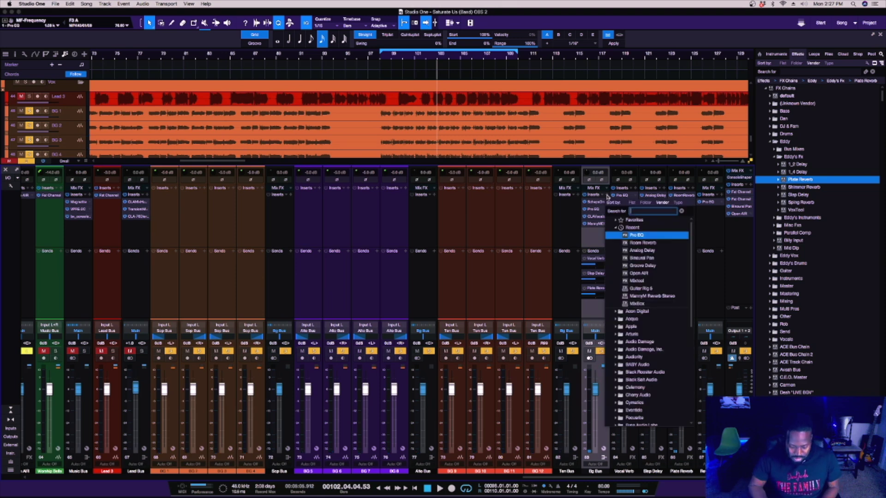
{"action": "type", "text": "de"}
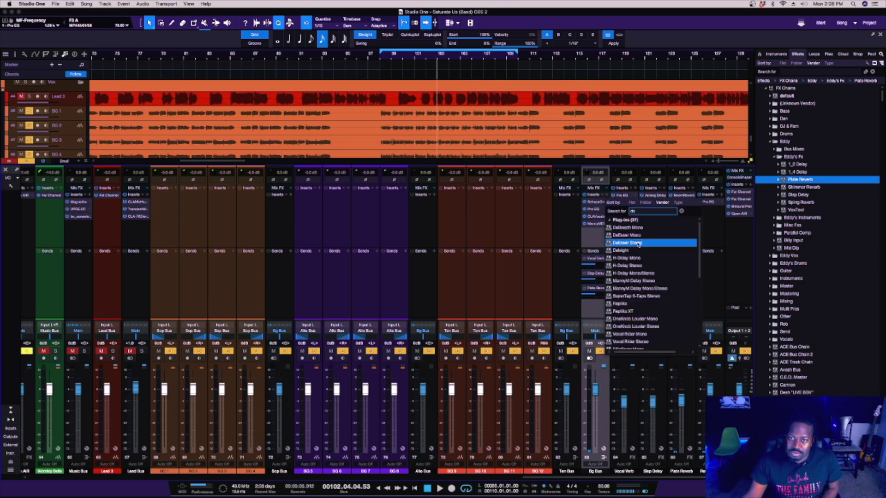
{"action": "key", "text": "Escape"}
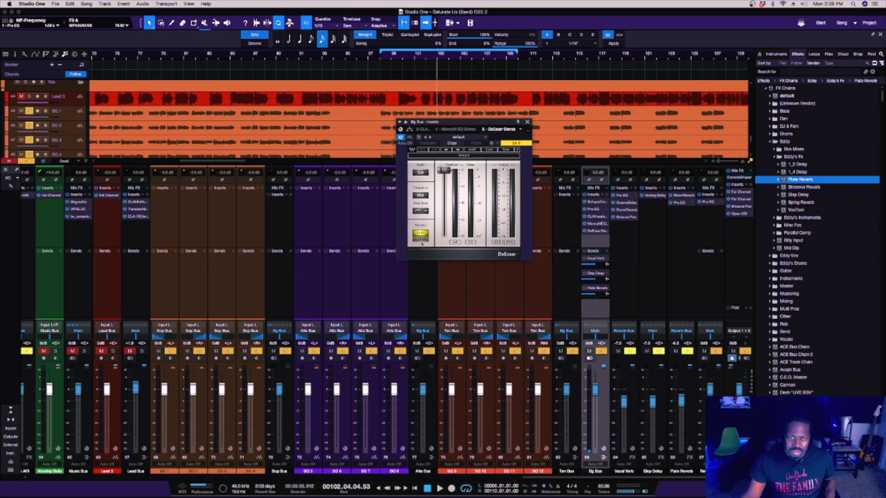
Lower the DeEsser threshold during playback while monitoring its sidechain, and return the monitoring to audio
{"action": "left_click", "coordinate": [421, 235]}
{"action": "key", "text": "space"}
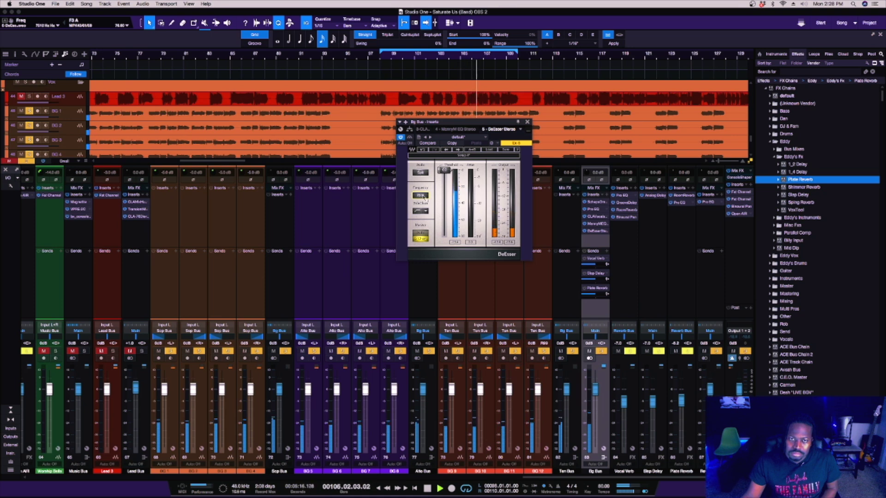
{"action": "left_click_drag", "start_coordinate": [447, 178], "coordinate": [443, 195]}
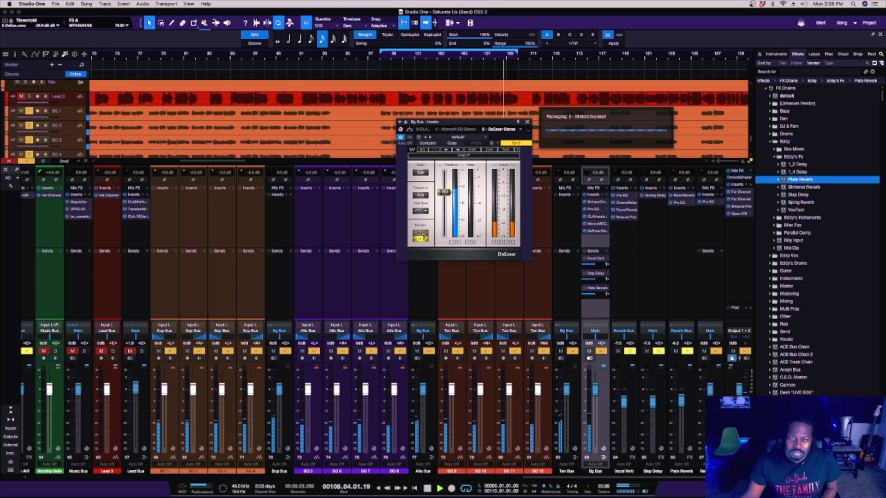
{"action": "left_click", "coordinate": [423, 235]}
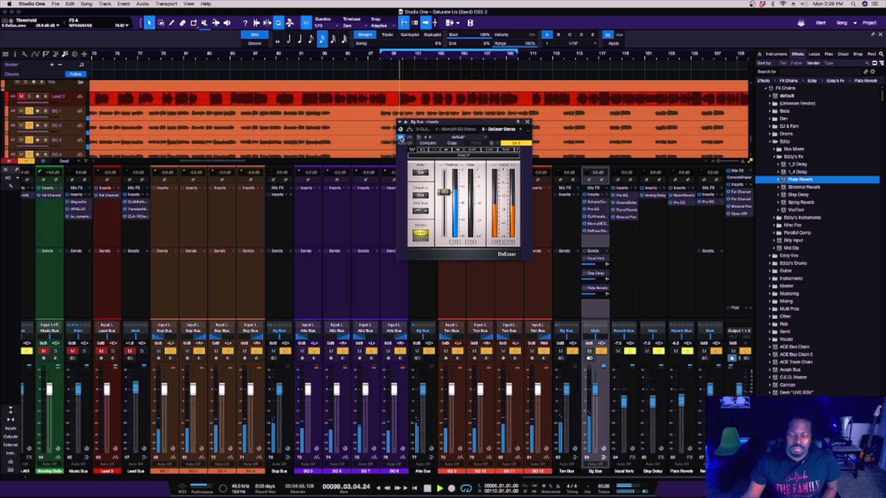
Compare the background vocals with the DeEsser bypassed and active, stop playback, and close the plug-in
{"action": "left_click", "coordinate": [400, 137]}
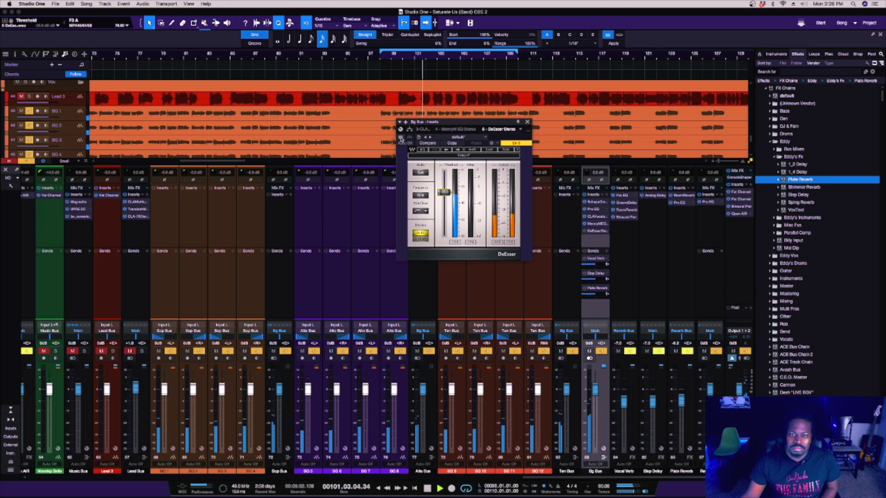
{"action": "left_click", "coordinate": [400, 137]}
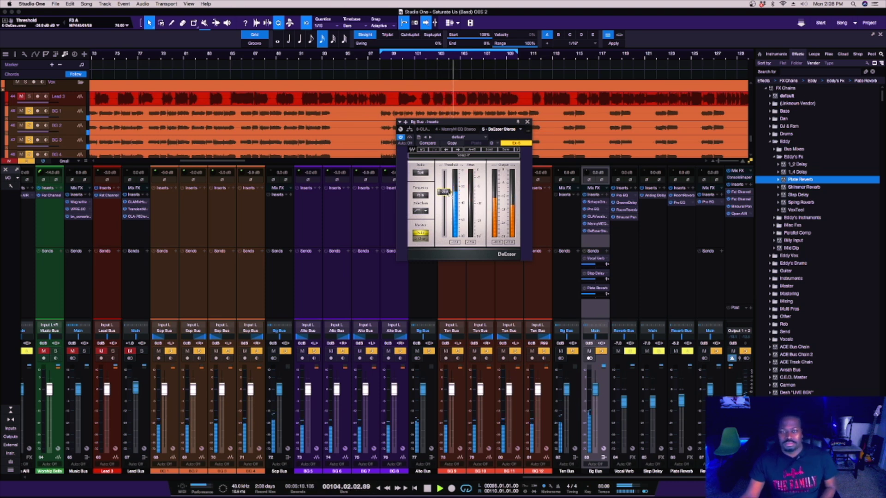
{"action": "key", "text": "space"}
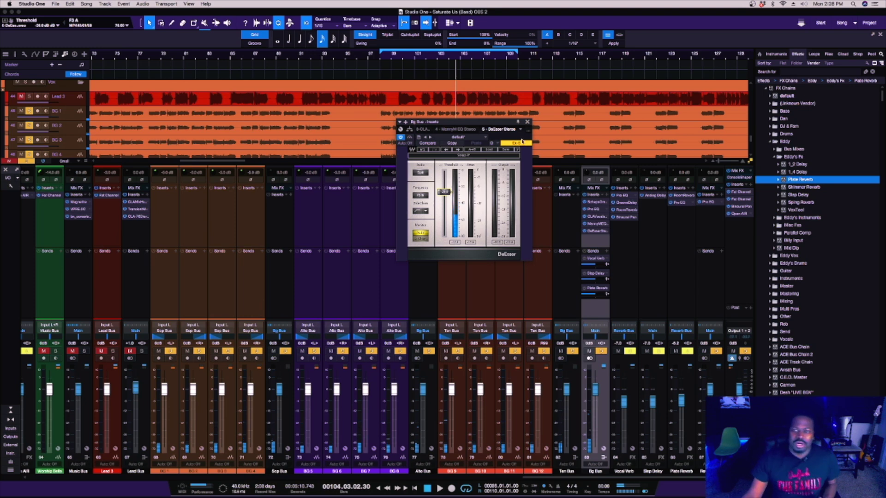
{"action": "left_click", "coordinate": [528, 123]}
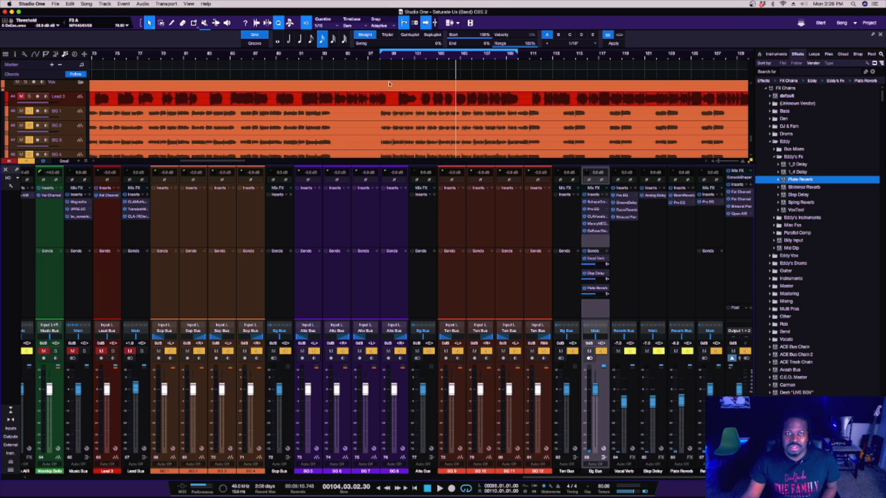
Return to the loop start at bar 98, clear all channel solos, and play the full mix
{"action": "key", "text": "space"}
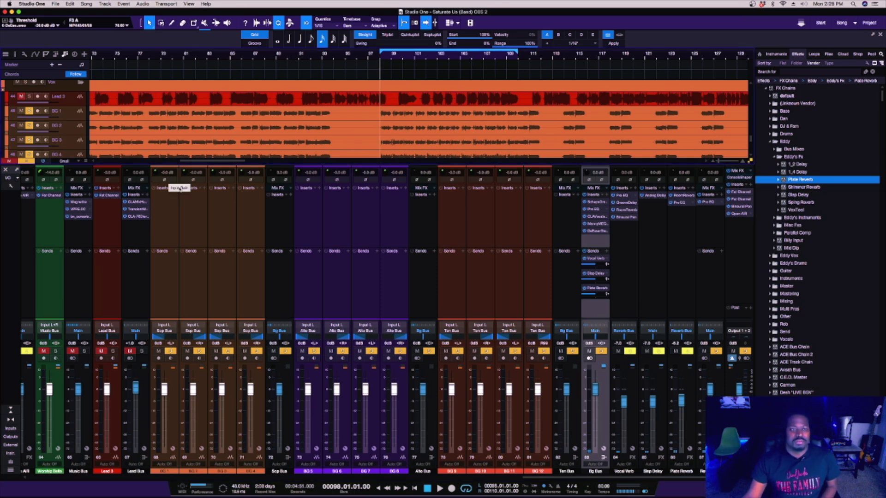
{"action": "left_click", "coordinate": [32, 161]}
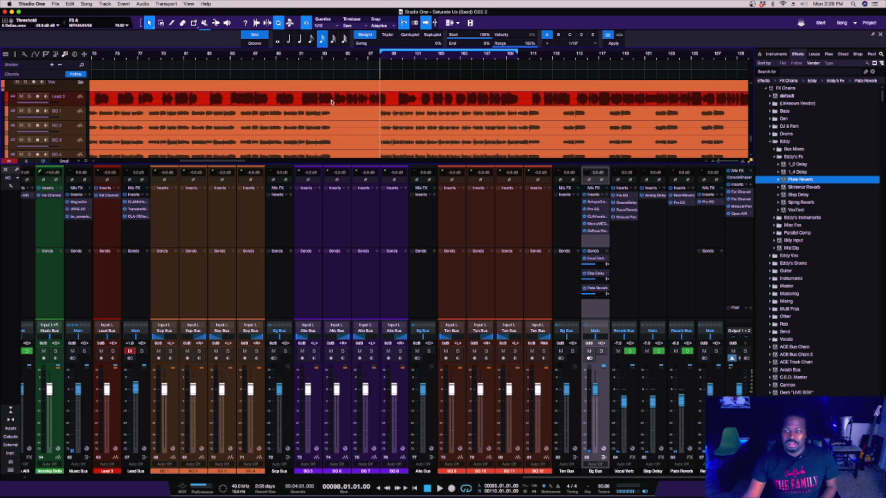
{"action": "key", "text": "space"}
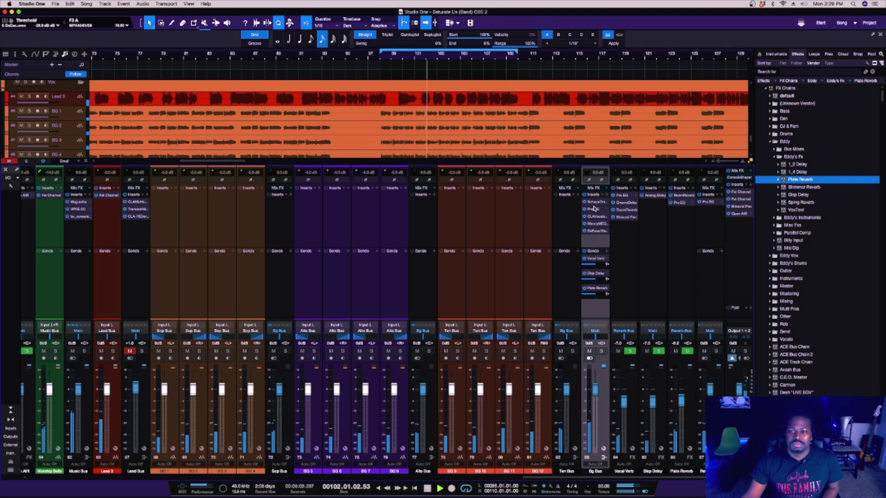
Move the DeEsser to the second insert slot on the Bg Bus, raise its threshold slightly, and close it
{"action": "left_click_drag", "start_coordinate": [596, 232], "coordinate": [593, 208]}
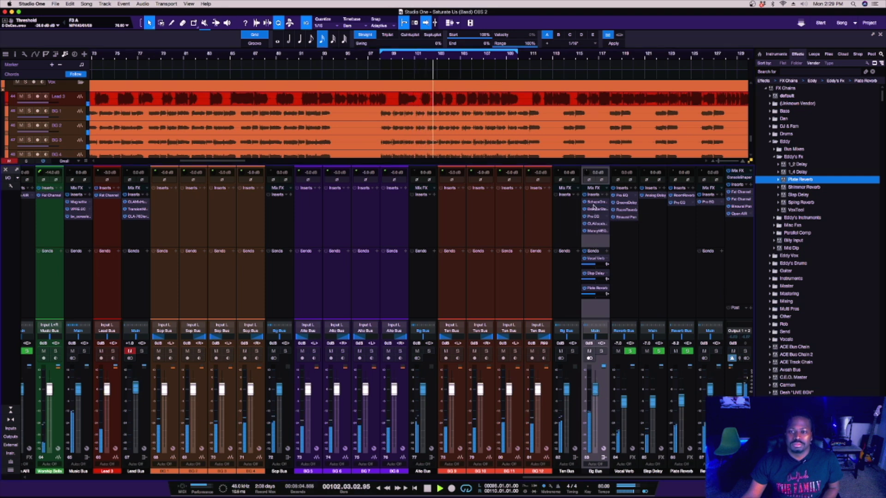
{"action": "left_click", "coordinate": [596, 209]}
{"action": "left_click_drag", "start_coordinate": [444, 192], "coordinate": [444, 191]}
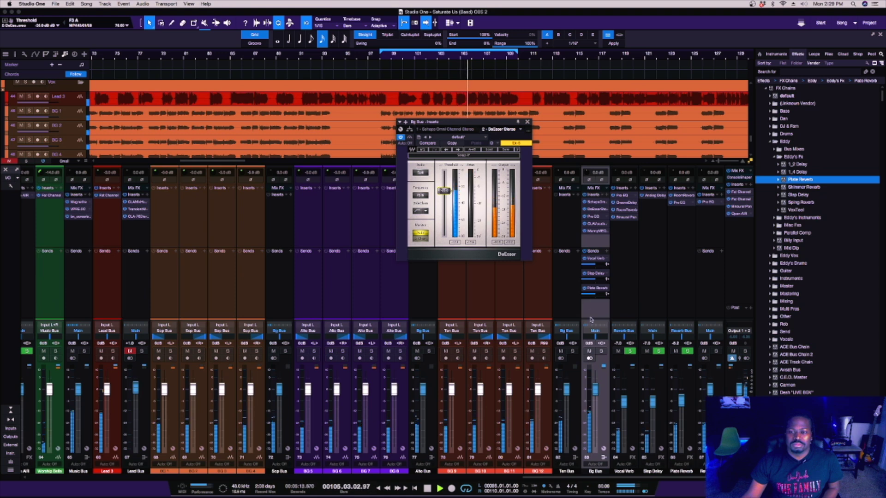
{"action": "left_click", "coordinate": [526, 122]}
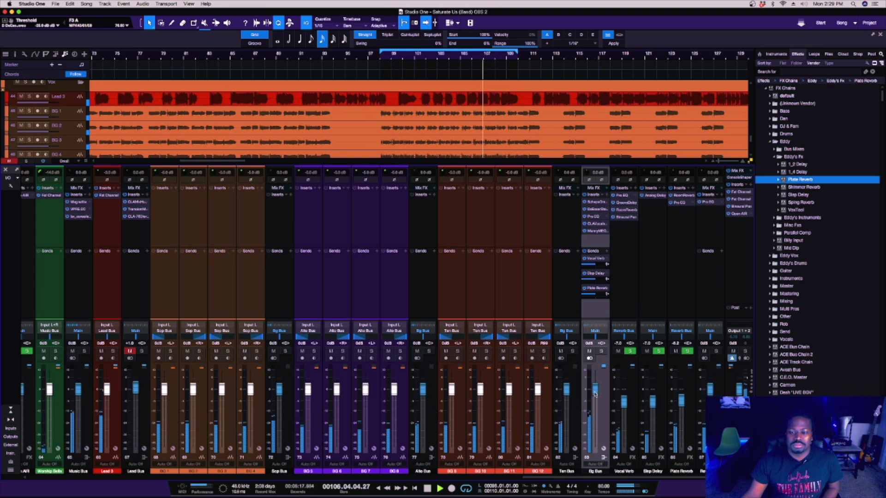
Try a slightly louder Bg Bus level during playback, reset its fader to 0 dB, and play the mix from an earlier section
{"action": "left_click_drag", "start_coordinate": [594, 393], "coordinate": [596, 391]}
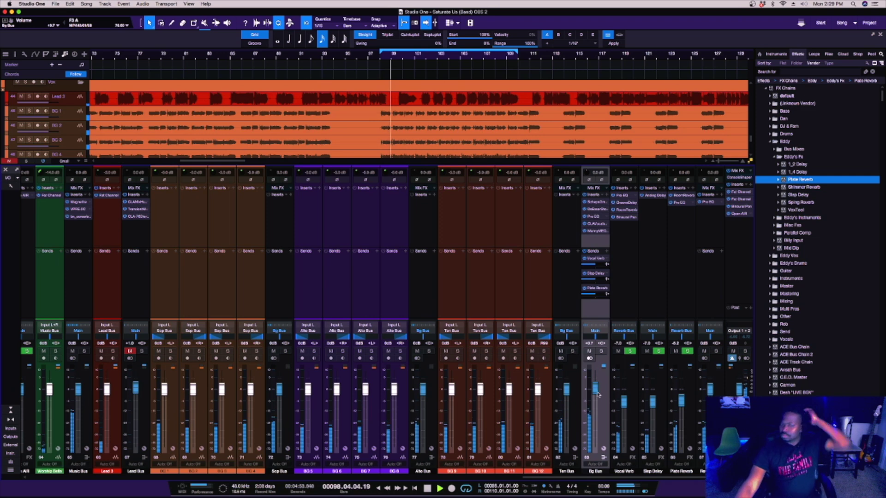
{"action": "left_click_drag", "start_coordinate": [596, 393], "coordinate": [595, 390]}
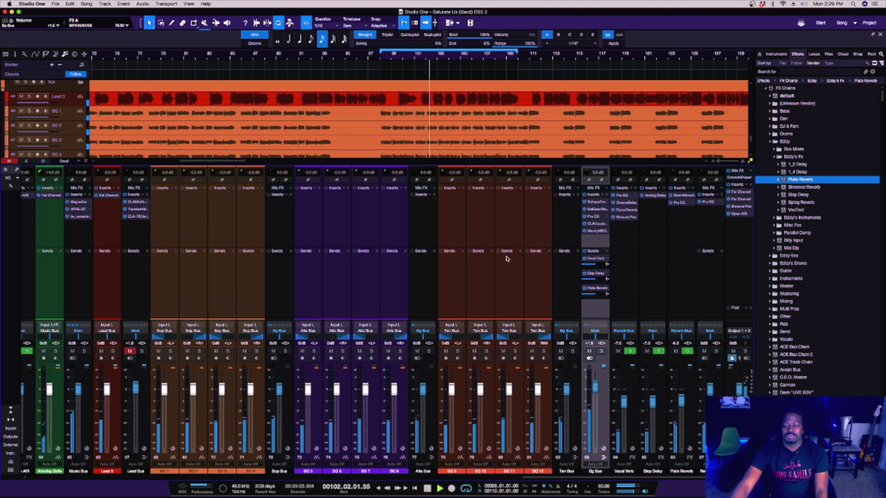
{"action": "left_click", "coordinate": [595, 388], "text": "alt"}
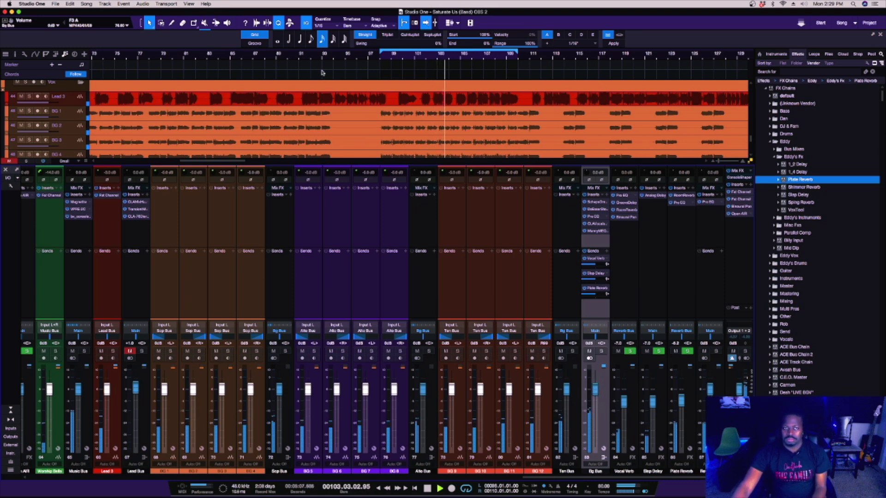
{"action": "left_click", "coordinate": [258, 54]}
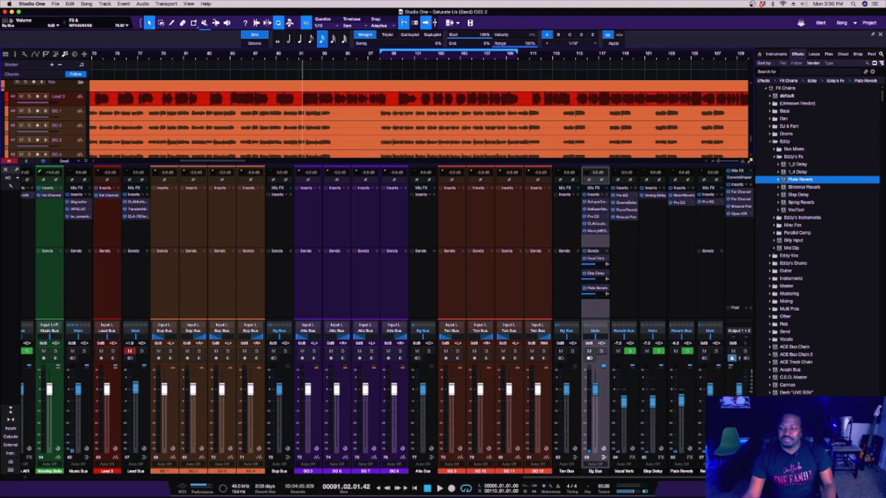
Hide the browser, unmute the Lead Bus, and give it a Vocal Verb send at a reduced level
{"action": "key", "text": "F5"}
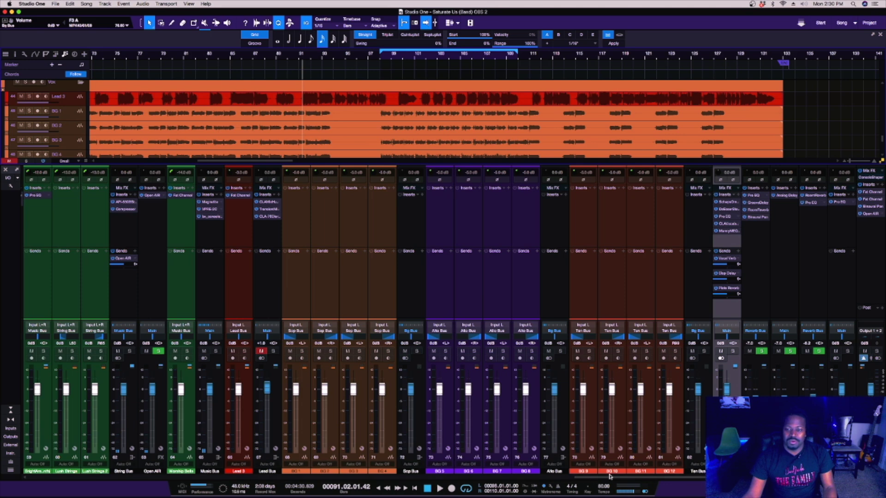
{"action": "left_click_drag", "start_coordinate": [610, 477], "coordinate": [575, 477]}
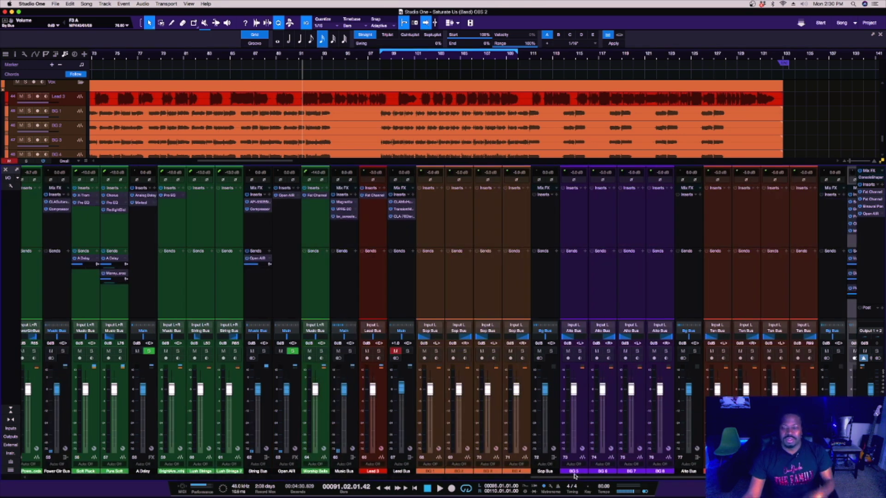
{"action": "left_click", "coordinate": [395, 351]}
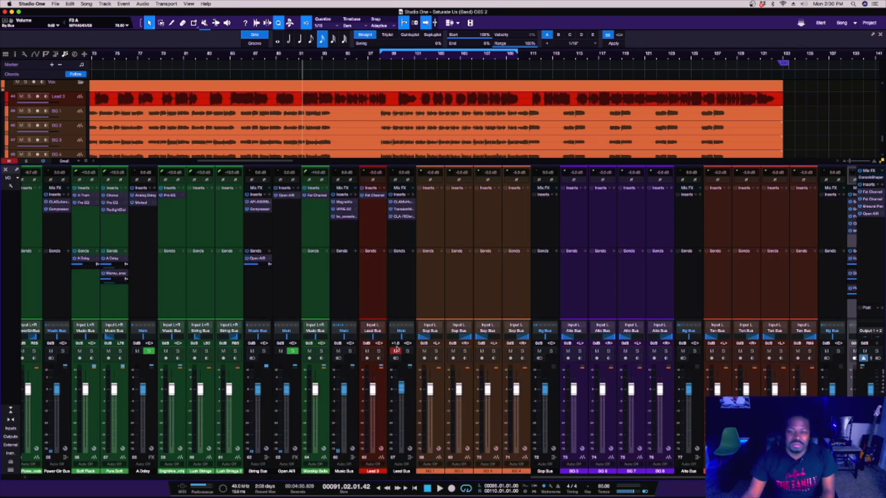
{"action": "left_click", "coordinate": [413, 251]}
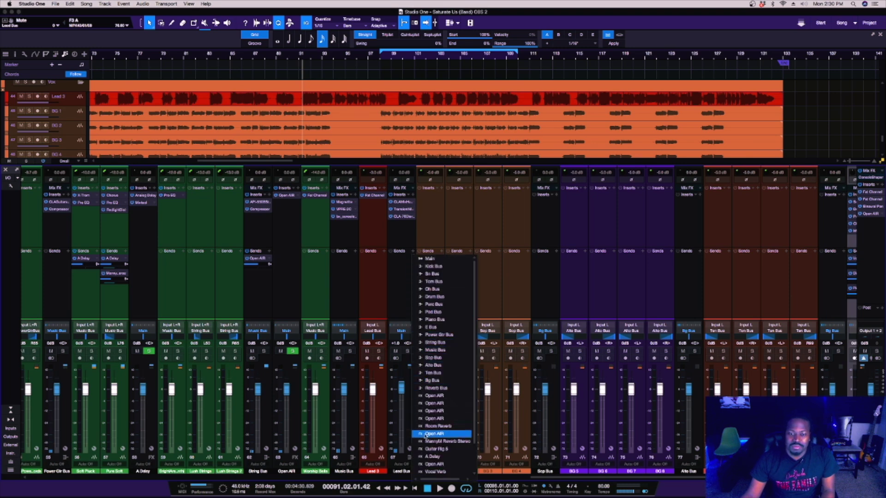
{"action": "left_click", "coordinate": [441, 471]}
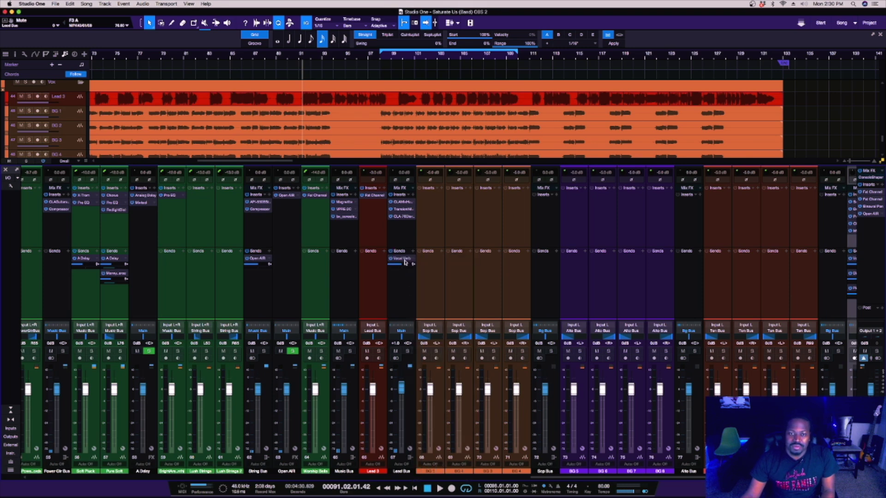
{"action": "mouse_move", "coordinate": [401, 265]}
{"action": "scroll", "coordinate": [398, 265], "scroll_direction": "down", "scroll_amount": 5}
Add Slap Delay and Plate Reverb sends to the Lead Bus below its Vocal Verb send
{"action": "left_click", "coordinate": [413, 253]}
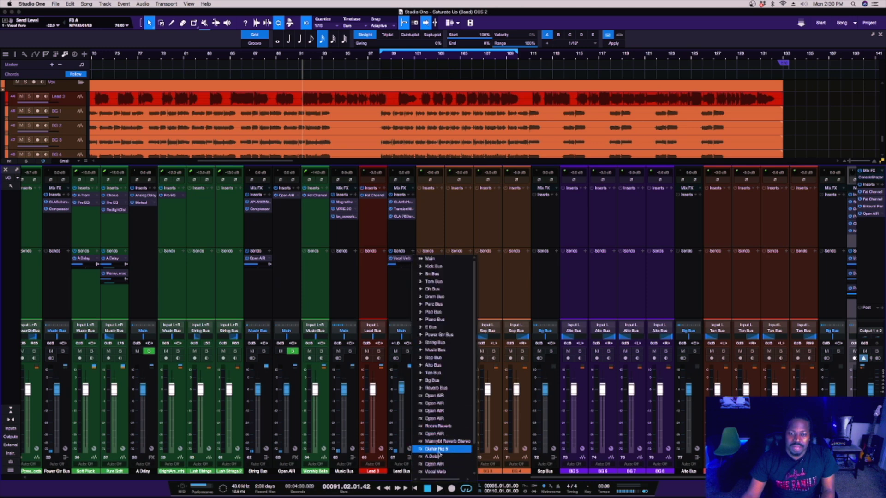
{"action": "scroll", "coordinate": [439, 454], "scroll_direction": "down", "scroll_amount": 1}
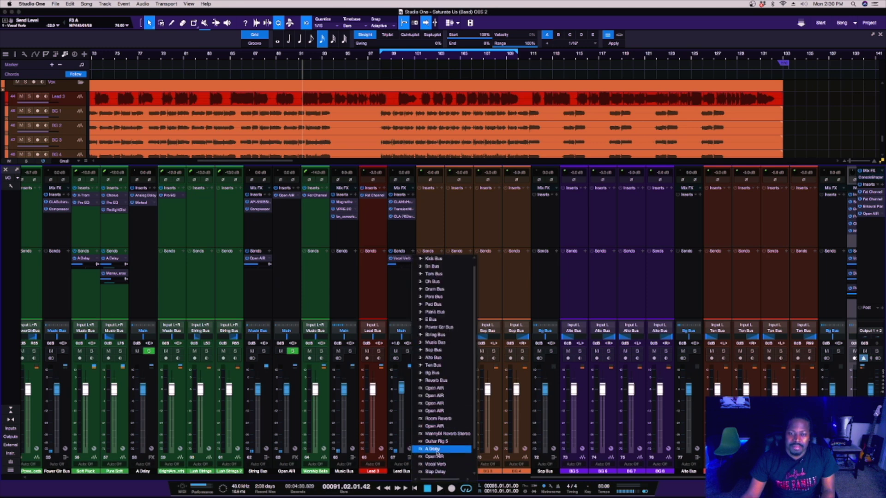
{"action": "scroll", "coordinate": [437, 453], "scroll_direction": "down", "scroll_amount": 2}
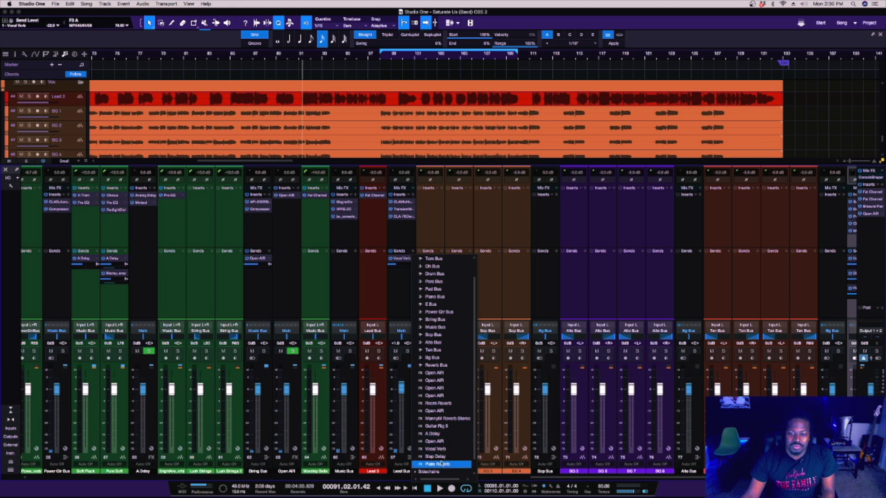
{"action": "left_click", "coordinate": [436, 457]}
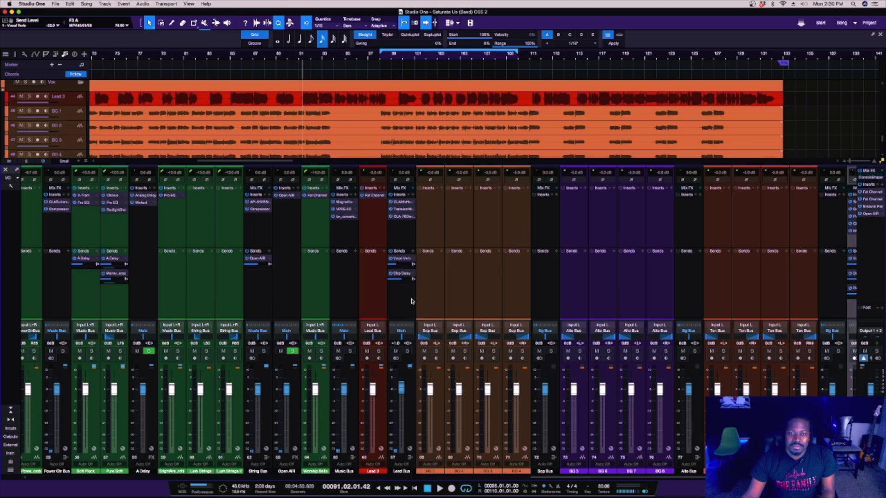
{"action": "left_click", "coordinate": [413, 253]}
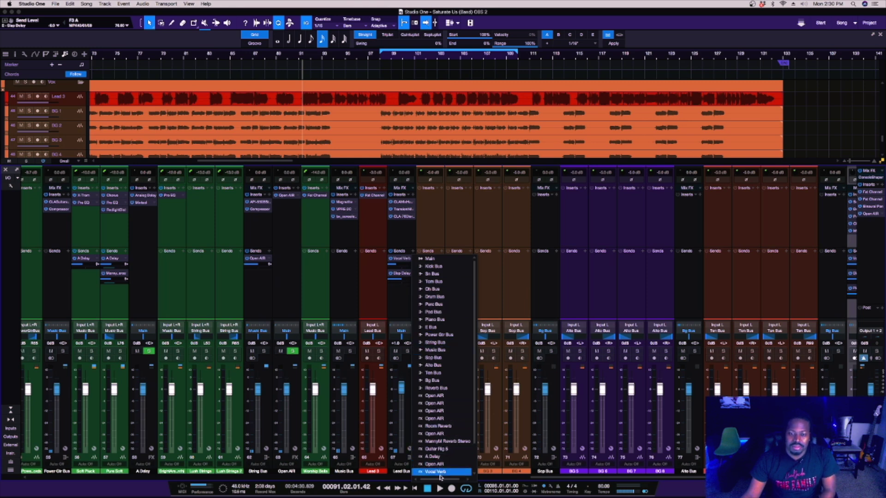
{"action": "left_click", "coordinate": [439, 475]}
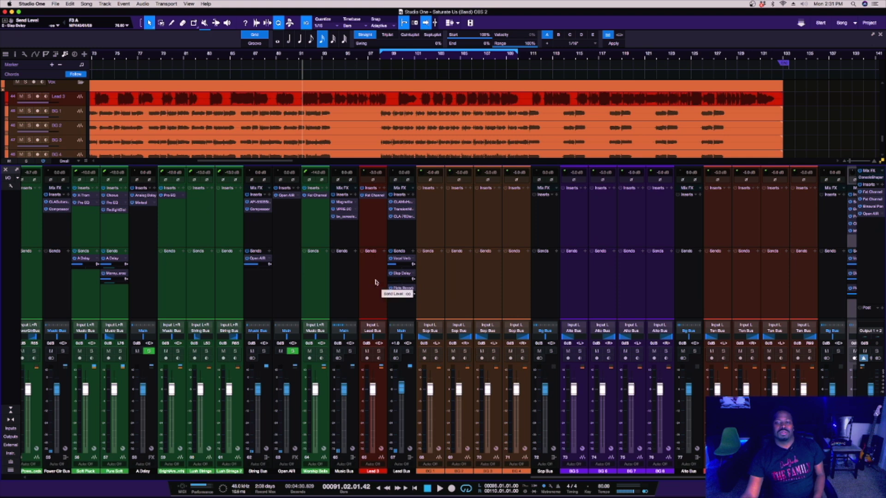
Solo the Lead Bus, play the looped section, and raise its Plate Reverb send level by ear
{"action": "left_click", "coordinate": [407, 351]}
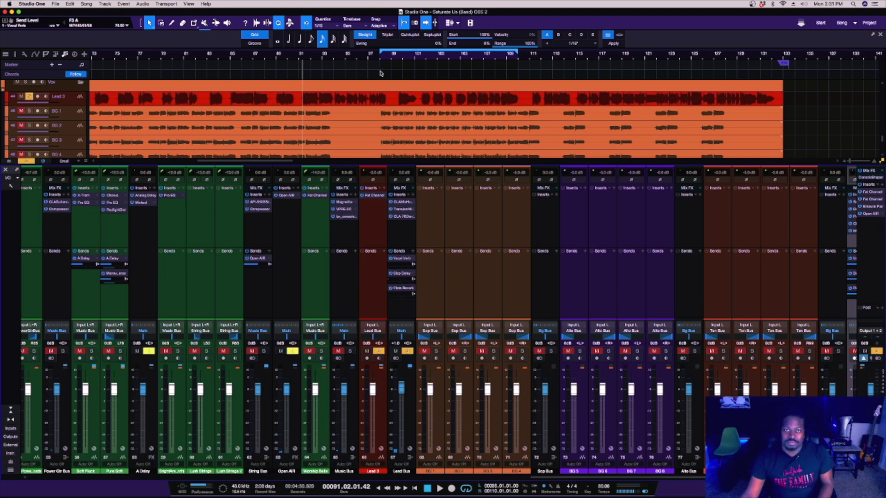
{"action": "left_click", "coordinate": [397, 57]}
{"action": "key", "text": "space"}
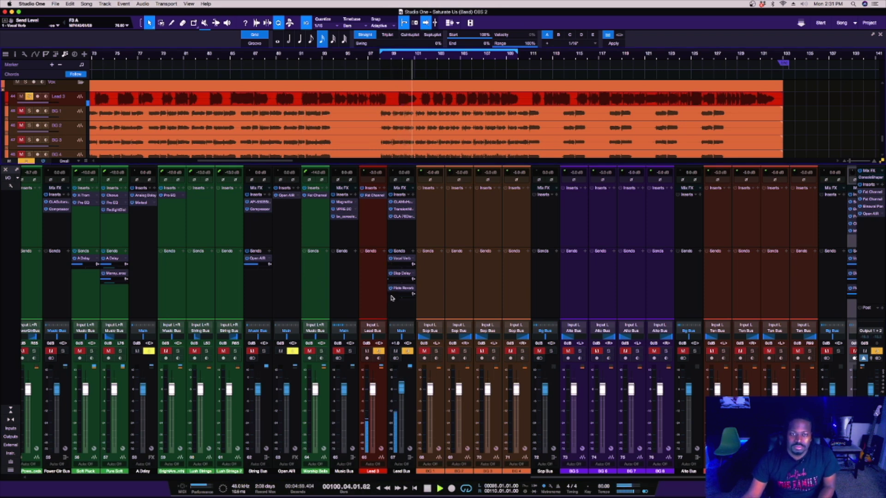
{"action": "left_click_drag", "start_coordinate": [399, 297], "coordinate": [412, 297]}
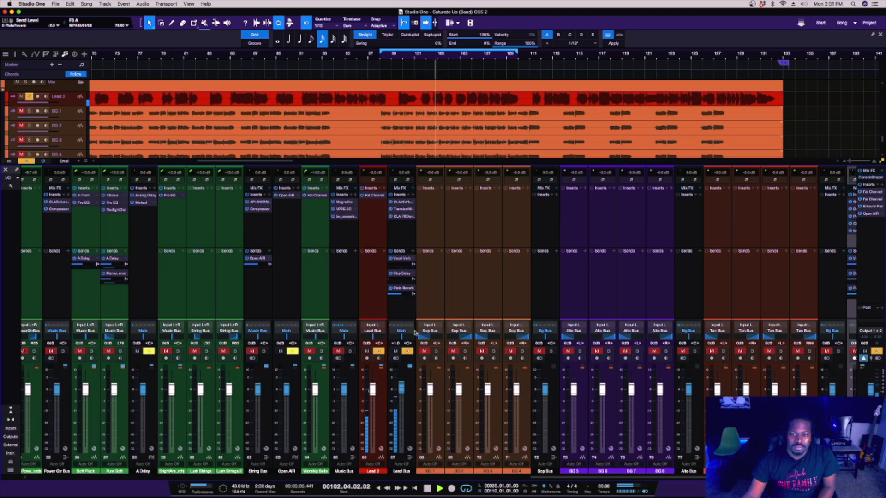
With the background vocals also soloed and the Reverb Bus unmuted, adjust the Lead Bus's Slap Delay send level and Plate Reverb send pan
{"action": "scroll", "coordinate": [566, 480], "scroll_direction": "right", "scroll_amount": 5}
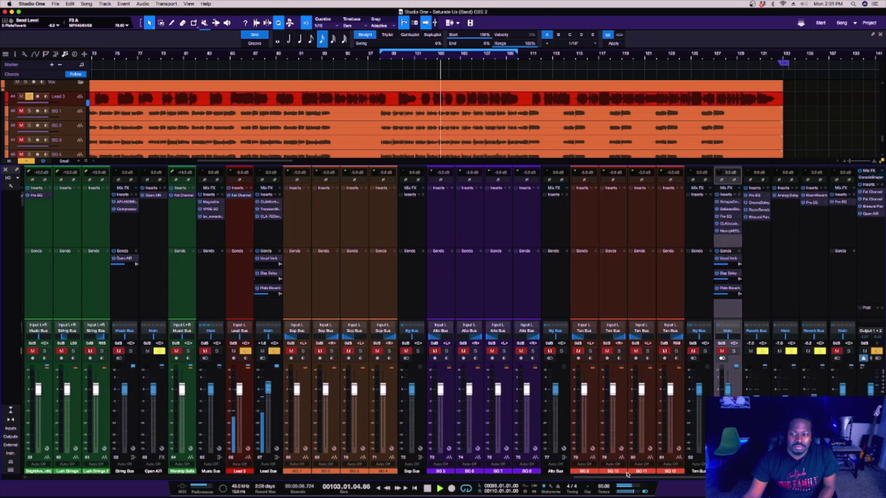
{"action": "left_click", "coordinate": [835, 353]}
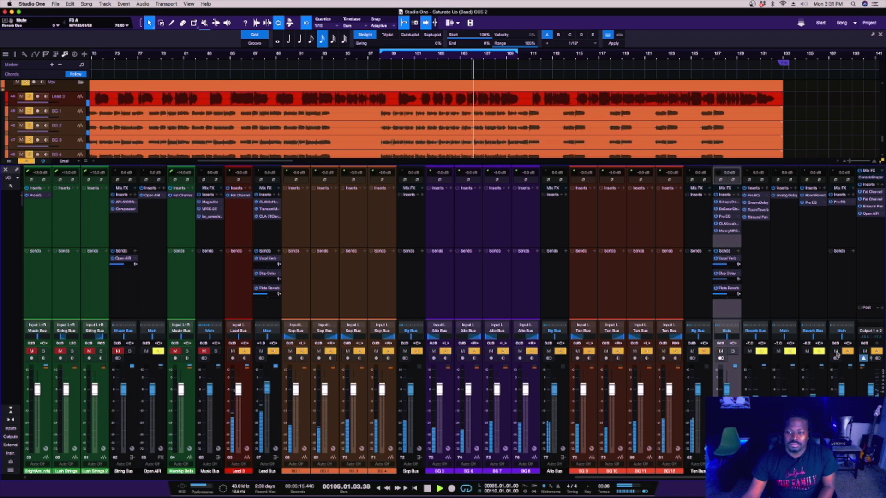
{"action": "left_click_drag", "start_coordinate": [653, 477], "coordinate": [559, 475]}
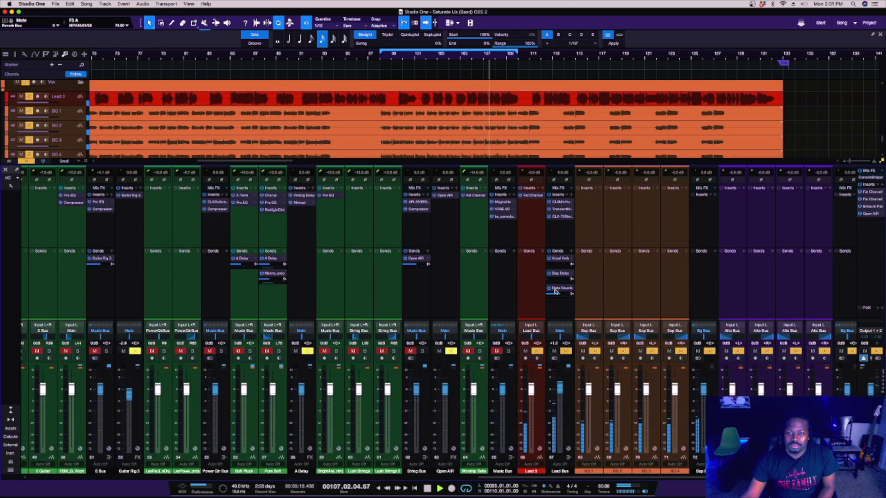
{"action": "left_click_drag", "start_coordinate": [558, 296], "coordinate": [563, 283]}
{"action": "mouse_move", "coordinate": [554, 280]}
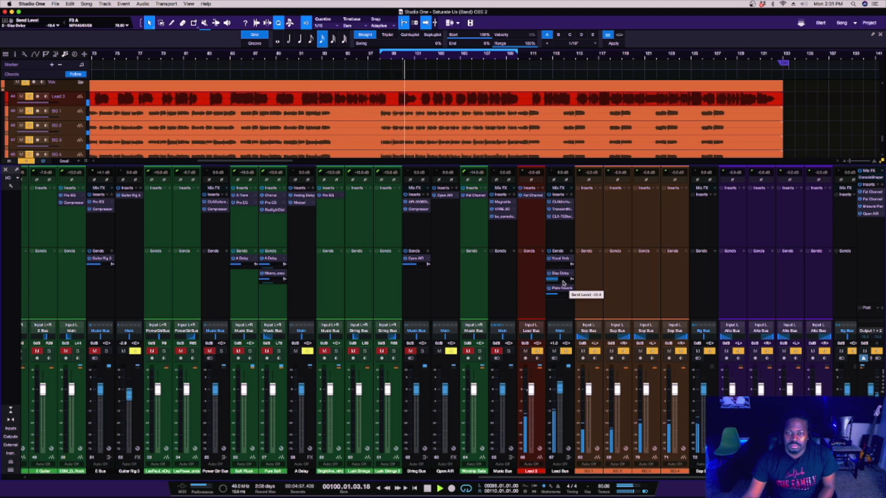
{"action": "mouse_move", "coordinate": [563, 283]}
{"action": "left_mouse_down"}
{"action": "mouse_move", "coordinate": [571, 266]}
{"action": "mouse_move", "coordinate": [552, 271]}
{"action": "mouse_move", "coordinate": [566, 299]}
{"action": "left_mouse_up"}
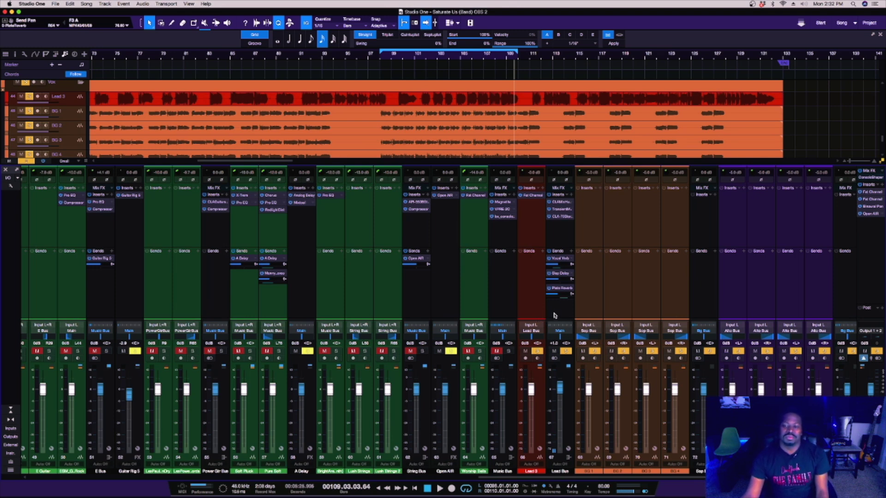
Select the Lead 3 channel and clear all channel solos
{"action": "left_click", "coordinate": [530, 301]}
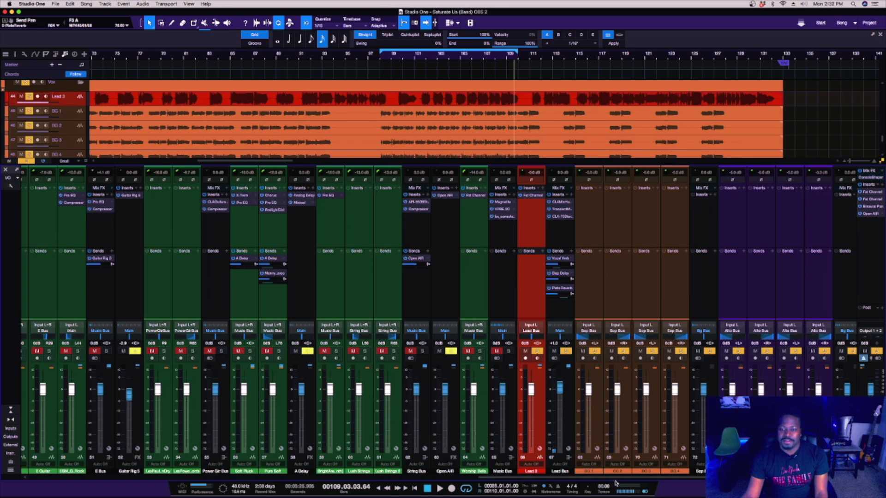
{"action": "scroll", "coordinate": [616, 480], "scroll_direction": "right", "scroll_amount": 10}
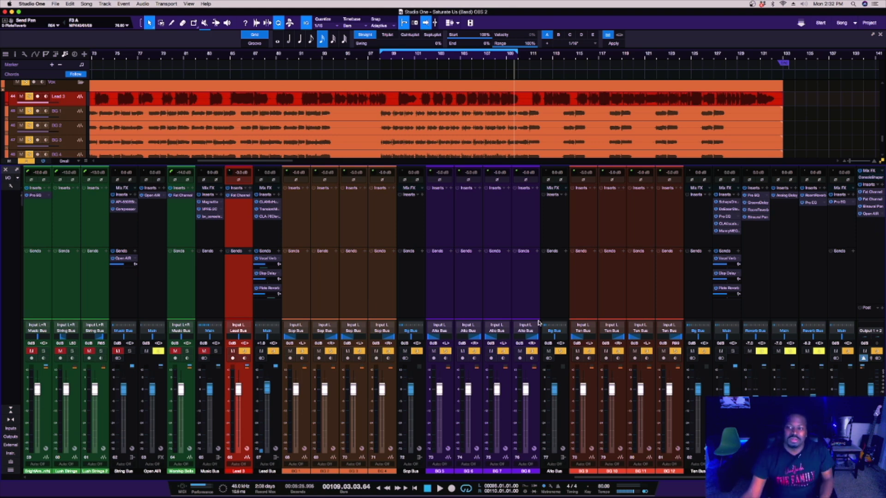
{"action": "left_click", "coordinate": [27, 162]}
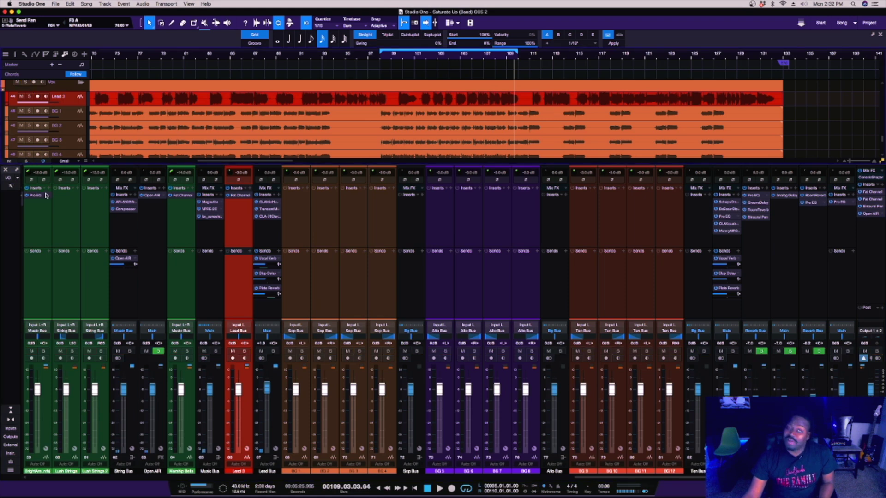